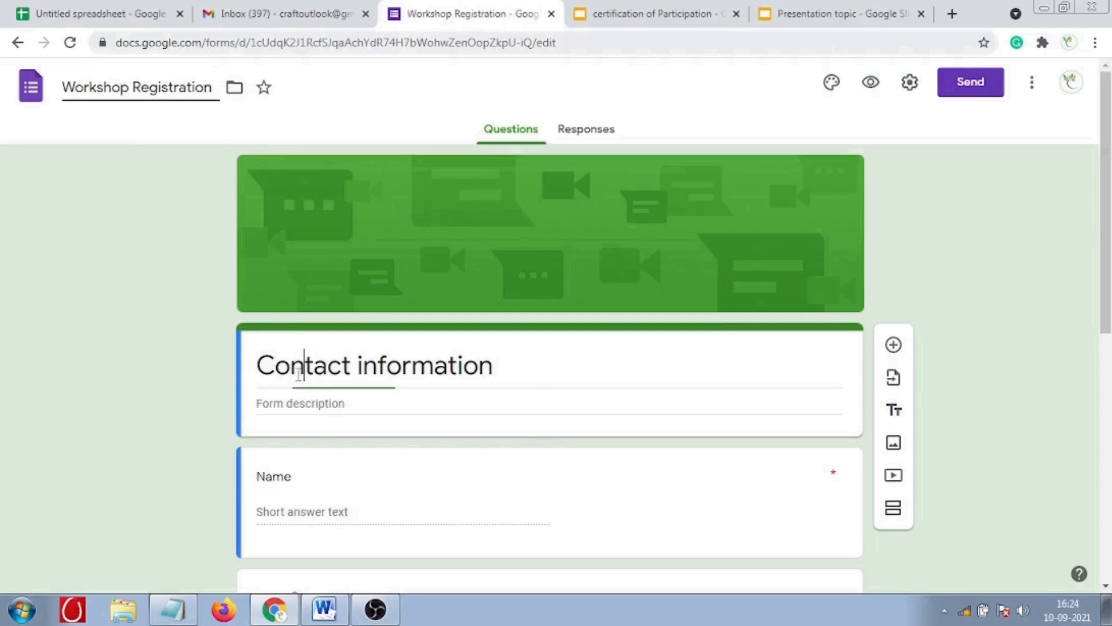
- Replace the 'Contact information' title with 'Work Shop Registration' and begin the 'Registration for Workshop' description
{"action": "left_click_drag", "start_coordinate": [257, 364], "coordinate": [510, 369]}
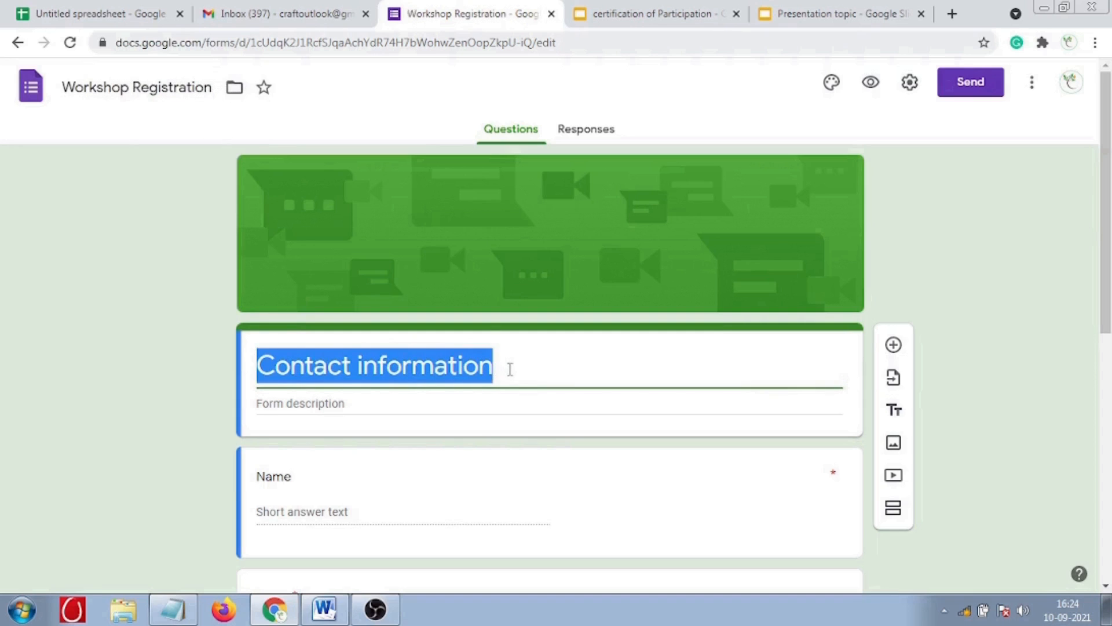
{"action": "type", "text": "WorkShop Registration"}
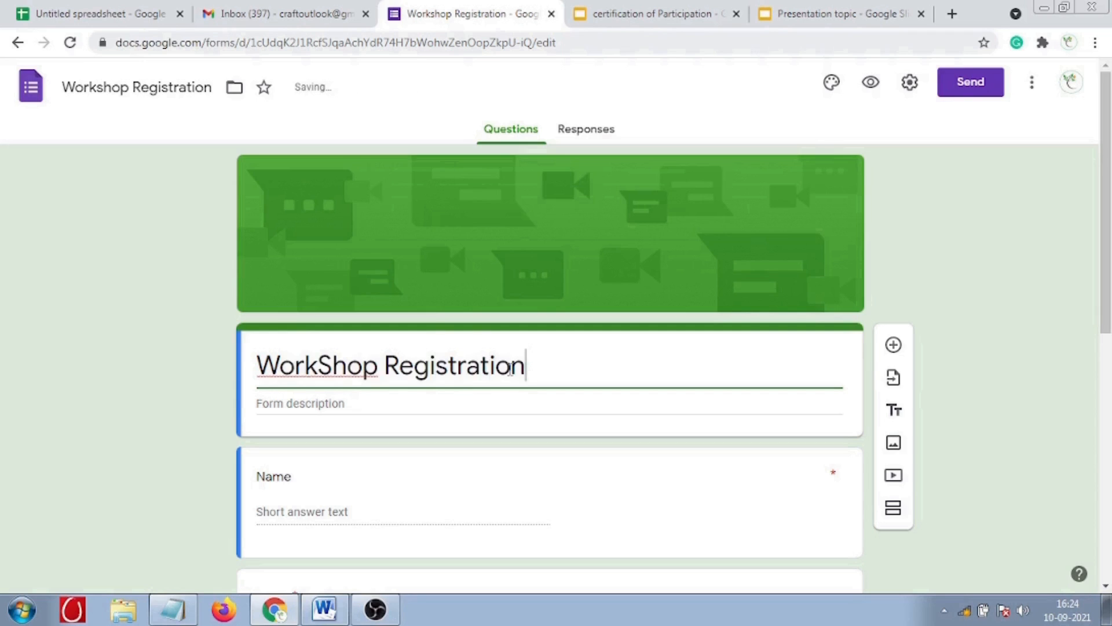
{"action": "left_click", "coordinate": [324, 366]}
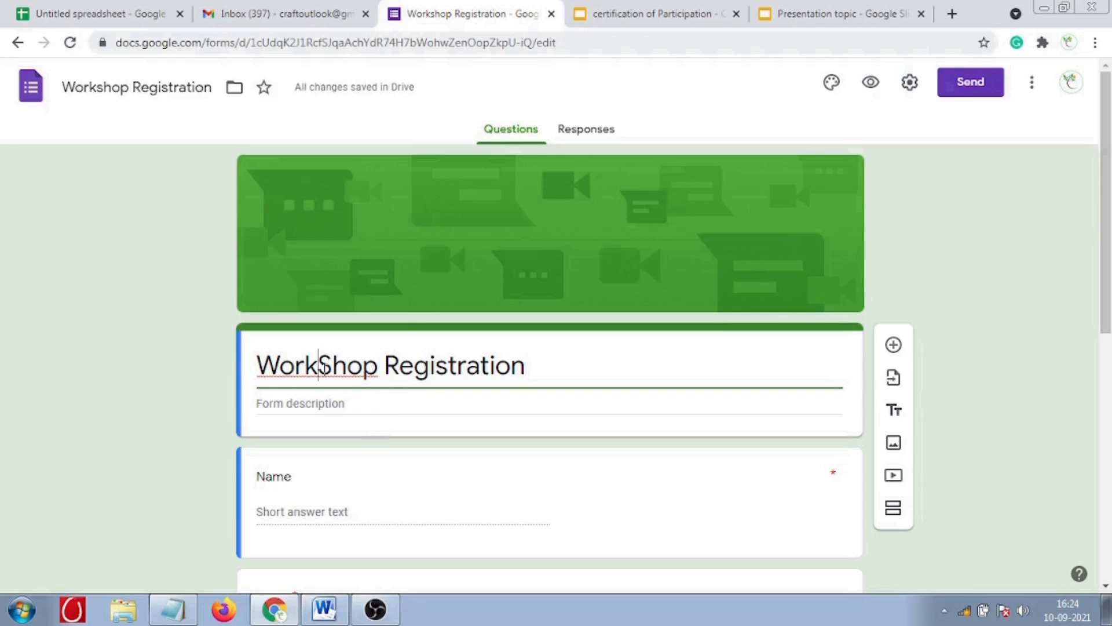
{"action": "left_click", "coordinate": [310, 405]}
{"action": "type", "text": "Registration"}
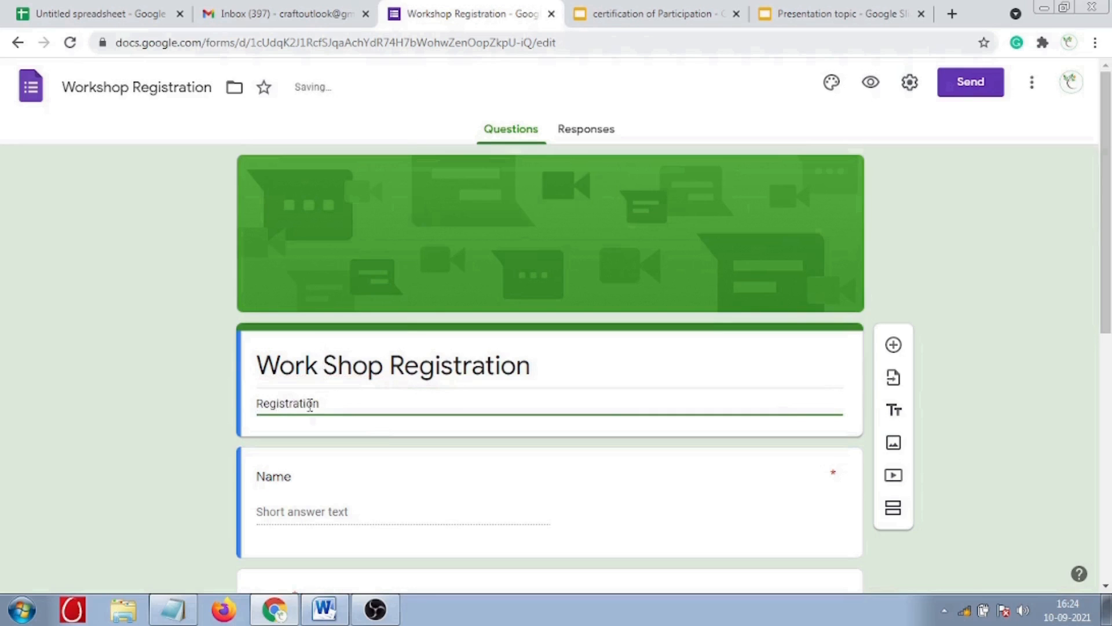
{"action": "type", "text": " for Workshop"}
- Delete the Email, Address and Phone number questions
{"action": "scroll", "coordinate": [311, 405], "scroll_direction": "down", "scroll_amount": 5}
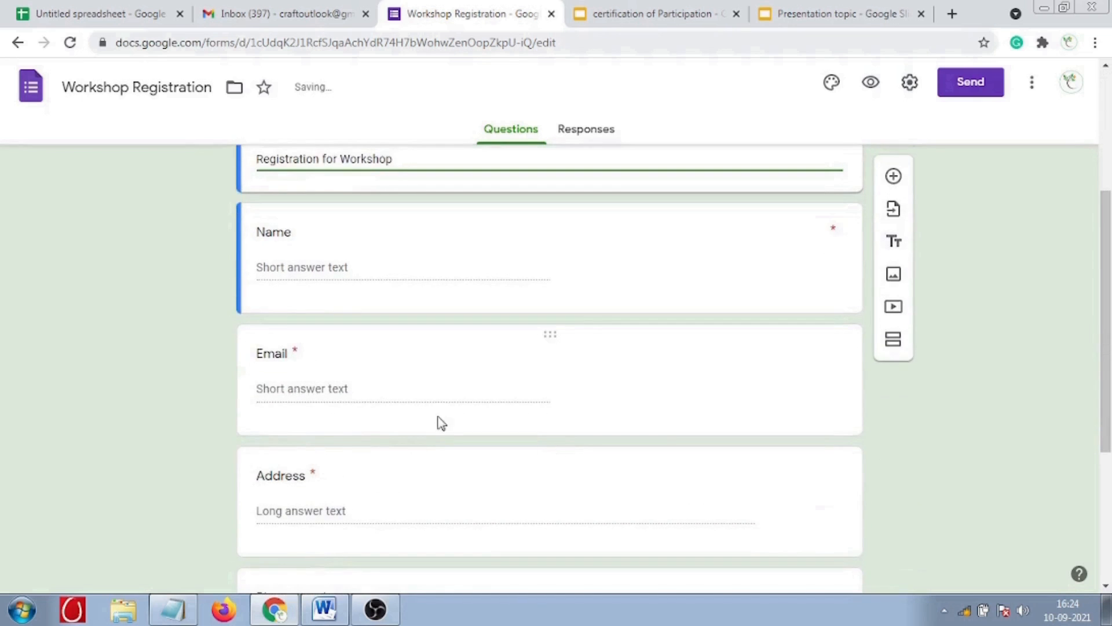
{"action": "left_click", "coordinate": [479, 407]}
{"action": "left_click", "coordinate": [670, 545]}
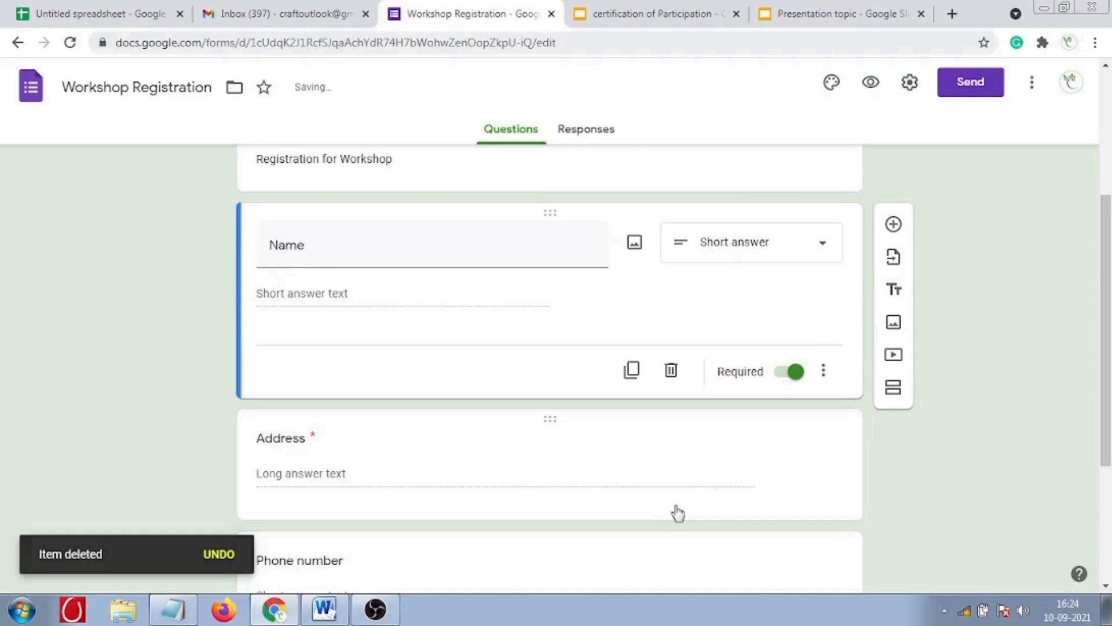
{"action": "left_click", "coordinate": [678, 513]}
{"action": "left_click", "coordinate": [670, 492]}
{"action": "scroll", "coordinate": [672, 504], "scroll_direction": "down", "scroll_amount": 2}
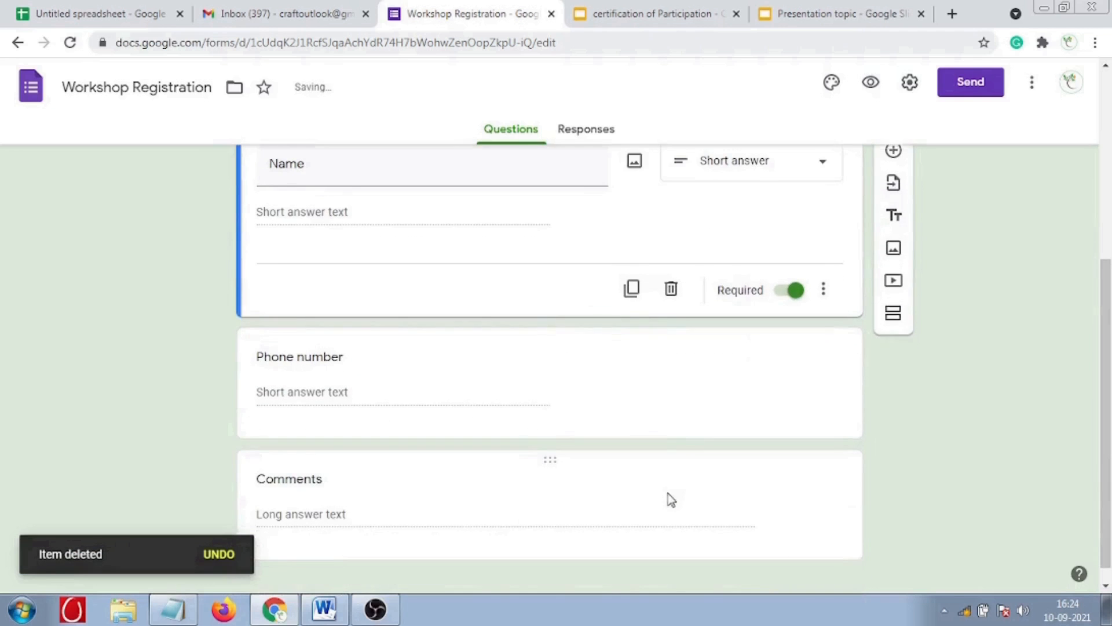
{"action": "left_click", "coordinate": [683, 428]}
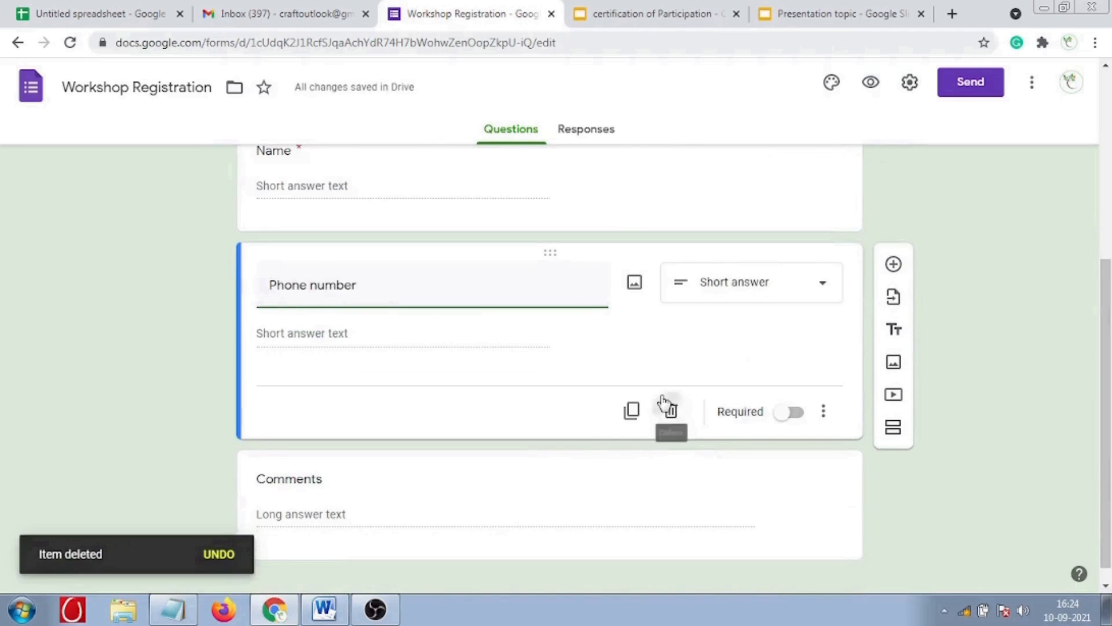
{"action": "left_click", "coordinate": [666, 403]}
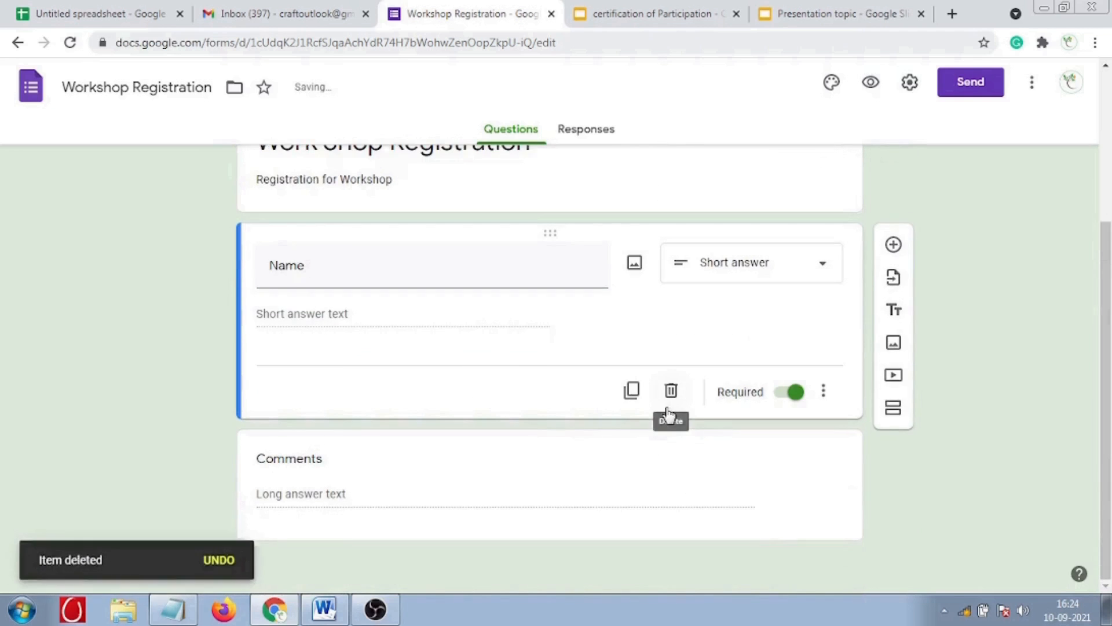
- Check the Responses tab, then return to the Questions editor
{"action": "left_click", "coordinate": [680, 521]}
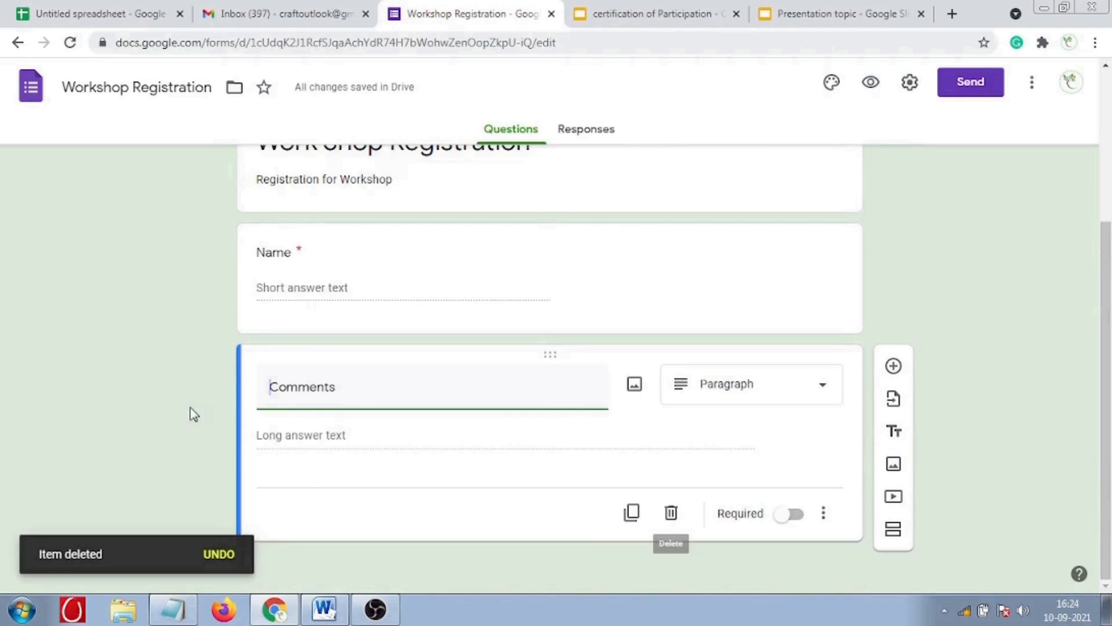
{"action": "scroll", "coordinate": [221, 324], "scroll_direction": "up", "scroll_amount": 4}
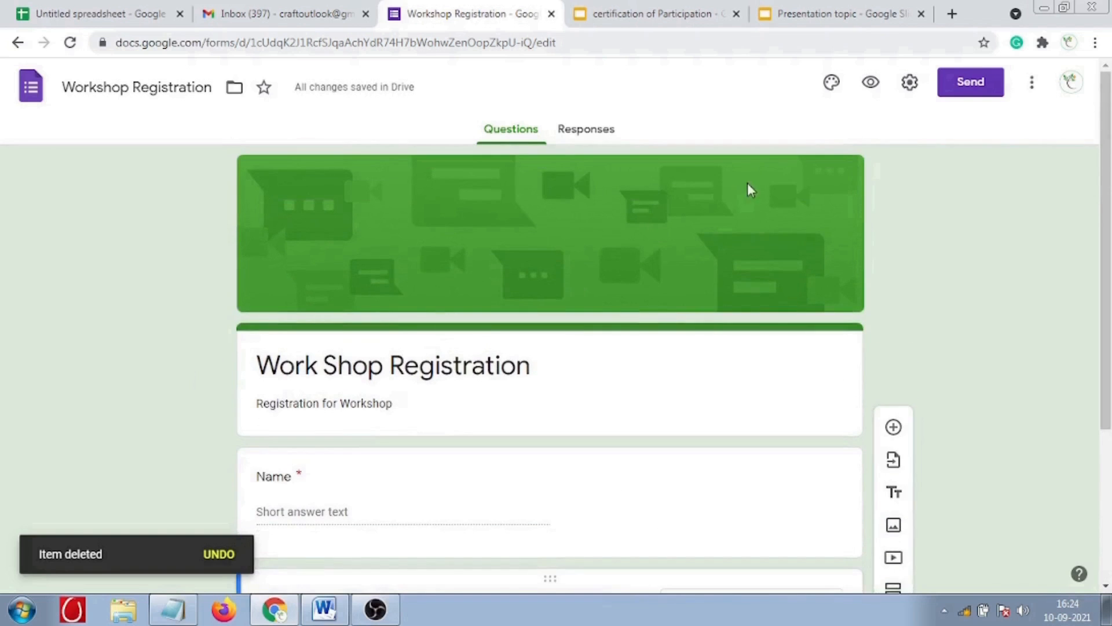
{"action": "left_click", "coordinate": [602, 132]}
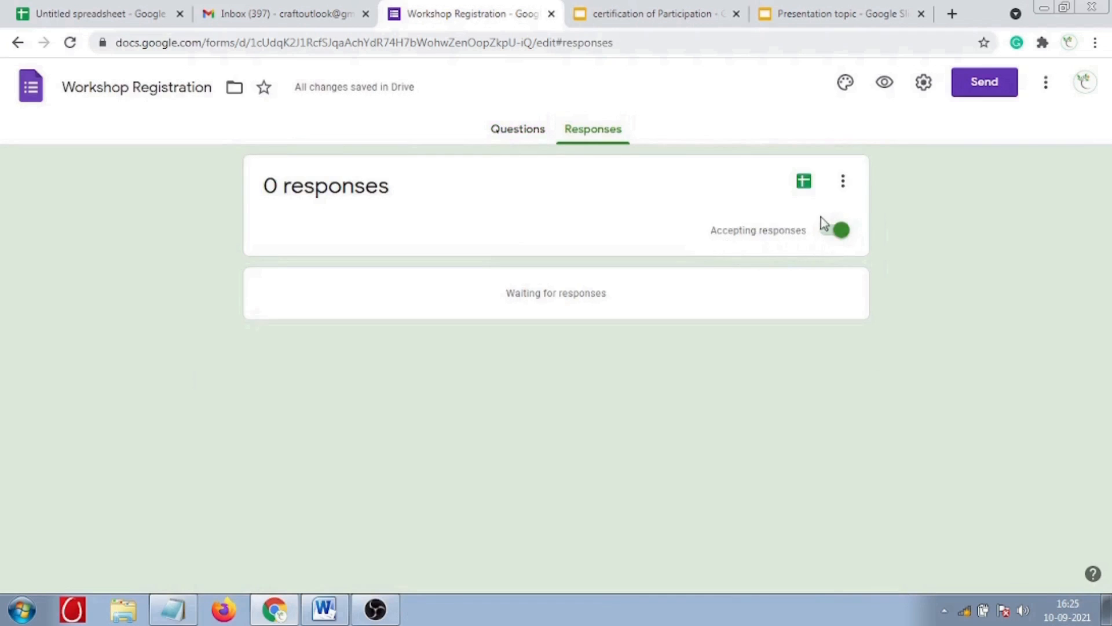
{"action": "left_click", "coordinate": [521, 133]}
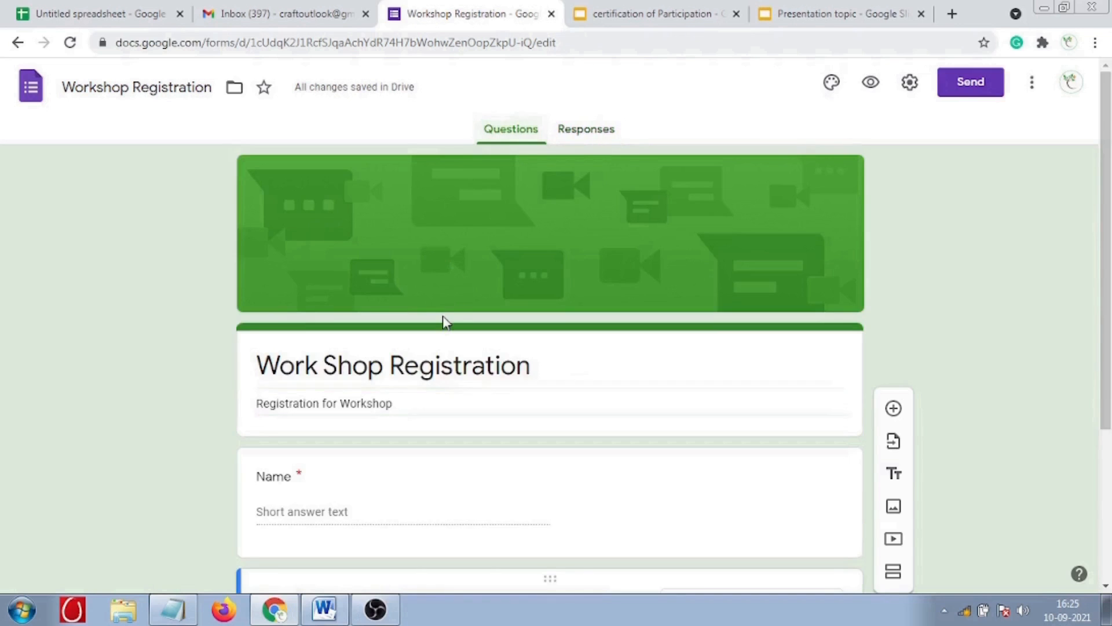
- In General settings, drop the 1-response limit and editing after submit, and collect emails with receipts
{"action": "left_click", "coordinate": [910, 86]}
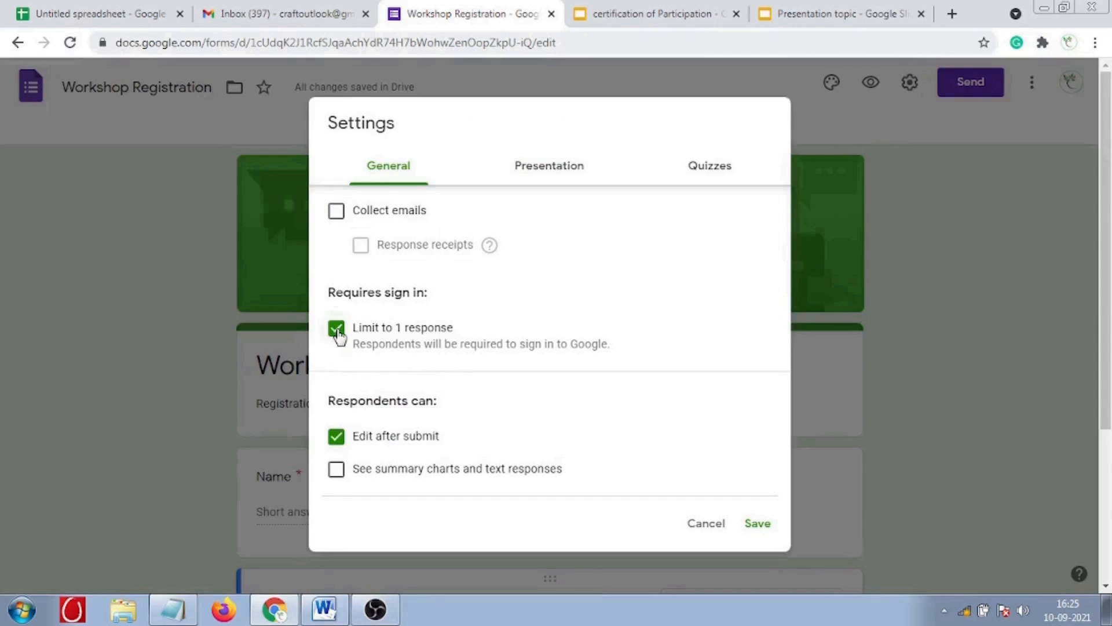
{"action": "left_click", "coordinate": [337, 329]}
{"action": "left_click", "coordinate": [336, 210]}
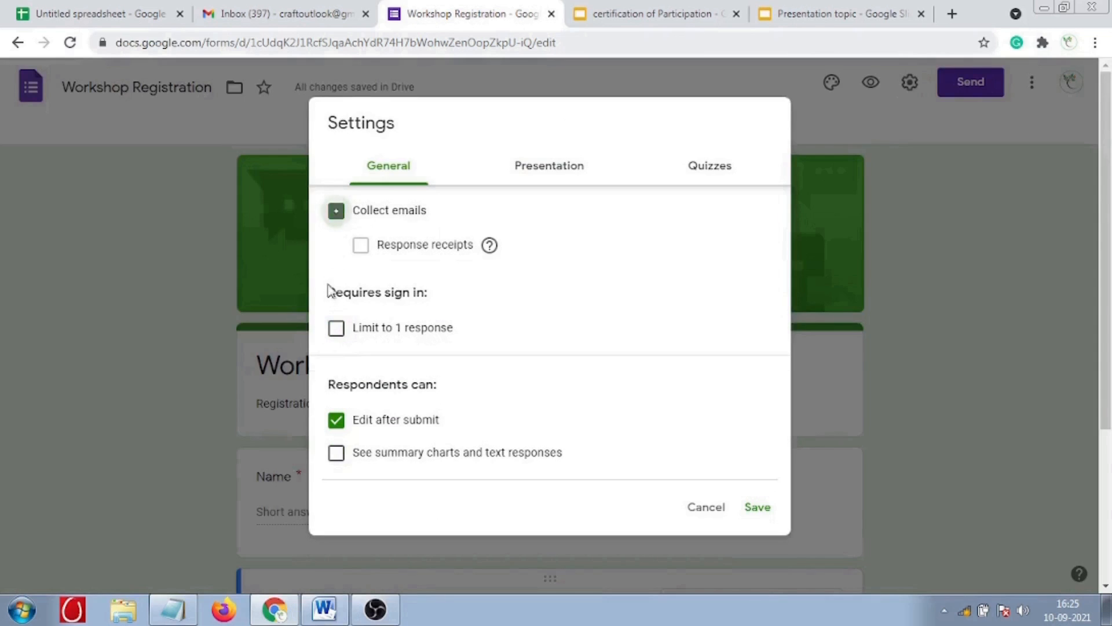
{"action": "left_click", "coordinate": [360, 245]}
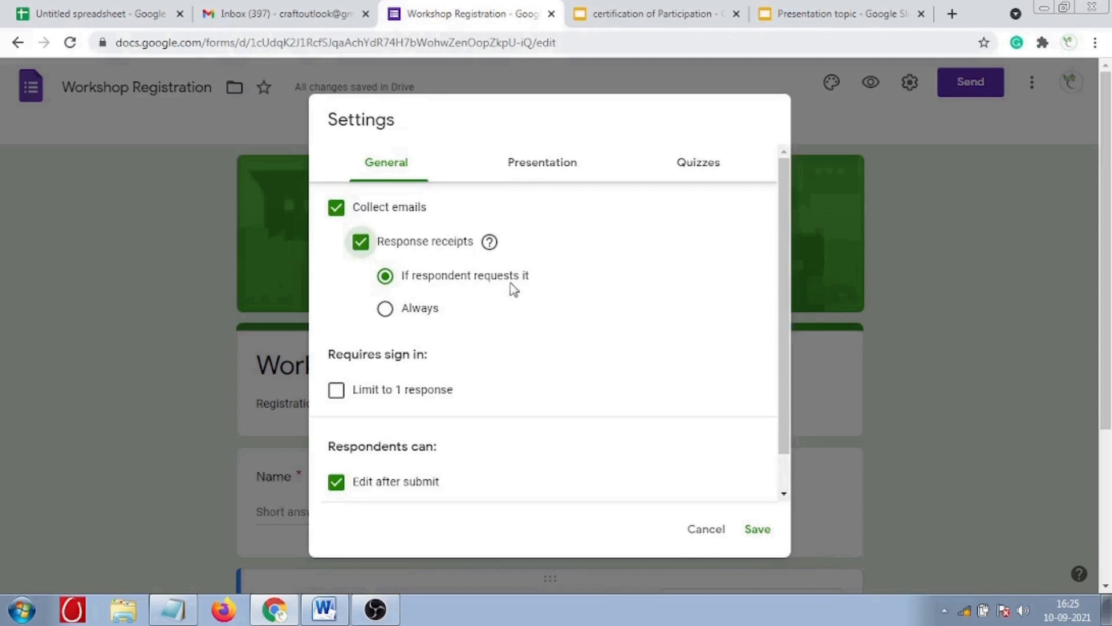
{"action": "scroll", "coordinate": [526, 422], "scroll_direction": "down", "scroll_amount": 1}
{"action": "left_click", "coordinate": [336, 442]}
{"action": "scroll", "coordinate": [649, 496], "scroll_direction": "up", "scroll_amount": 1}
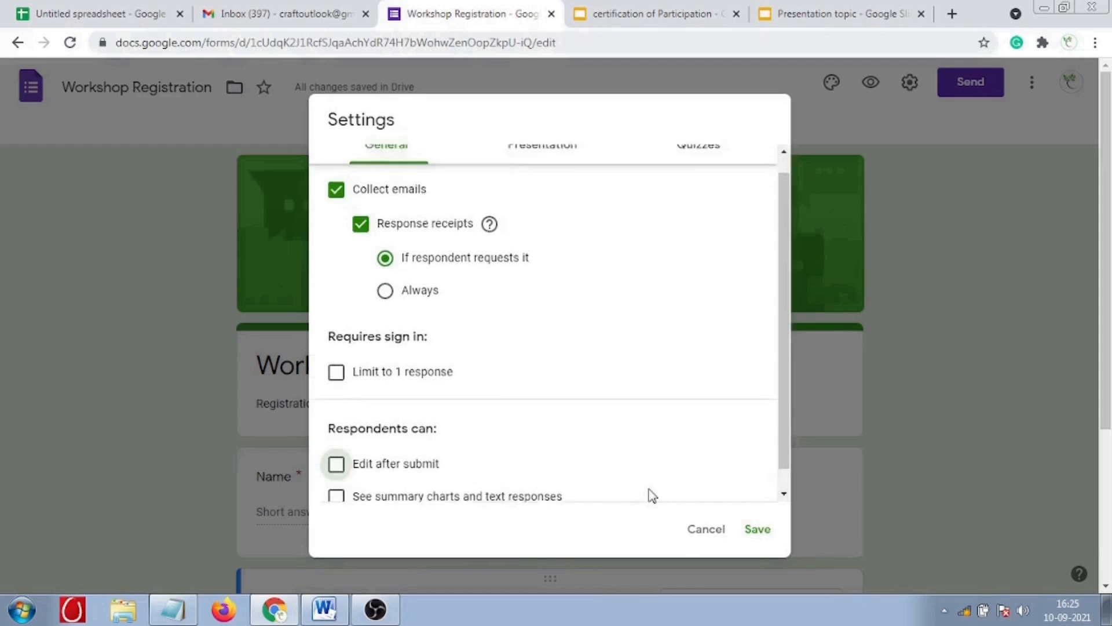
- Change the confirmation message to 'Thanks for Registering' and save the settings
{"action": "left_click", "coordinate": [548, 173]}
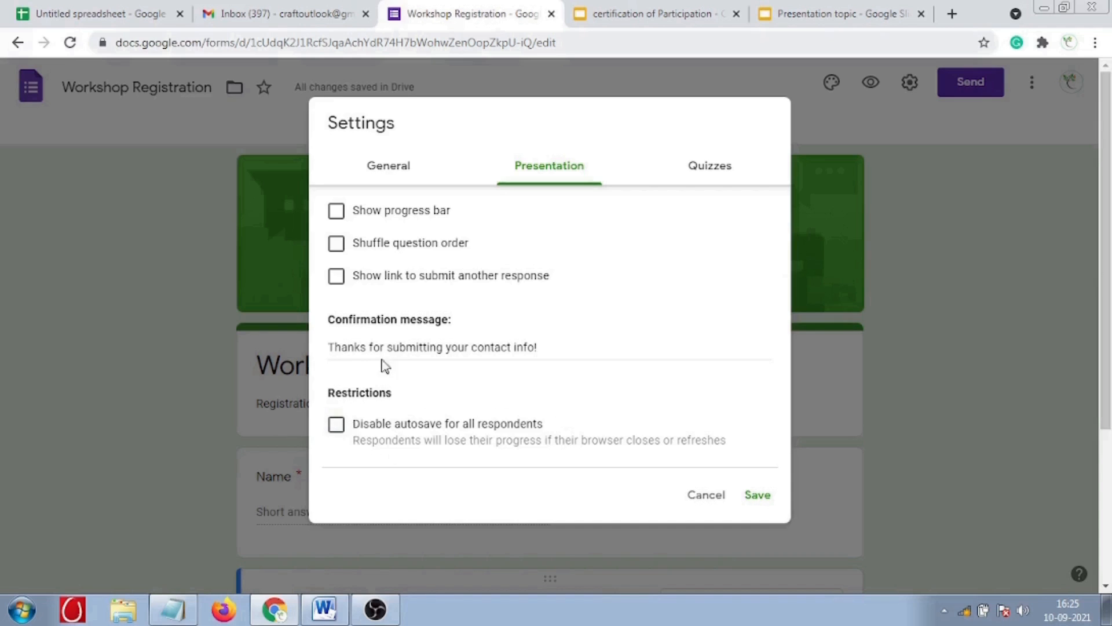
{"action": "left_click_drag", "start_coordinate": [388, 348], "coordinate": [530, 346]}
{"action": "type", "text": "Registering!"}
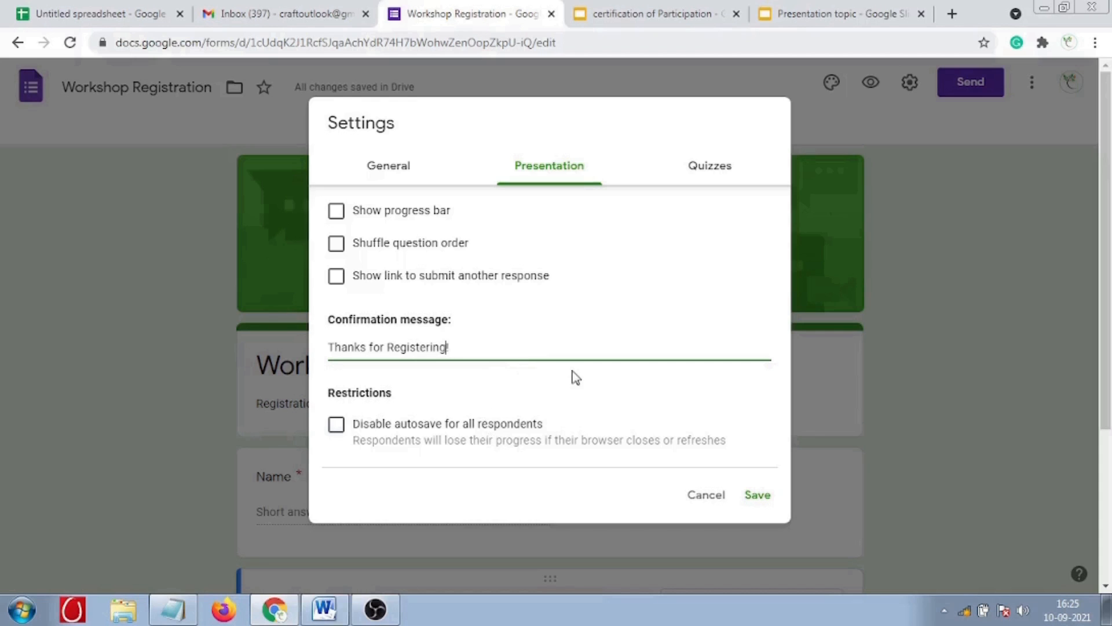
{"action": "scroll", "coordinate": [575, 376], "scroll_direction": "down", "scroll_amount": 3}
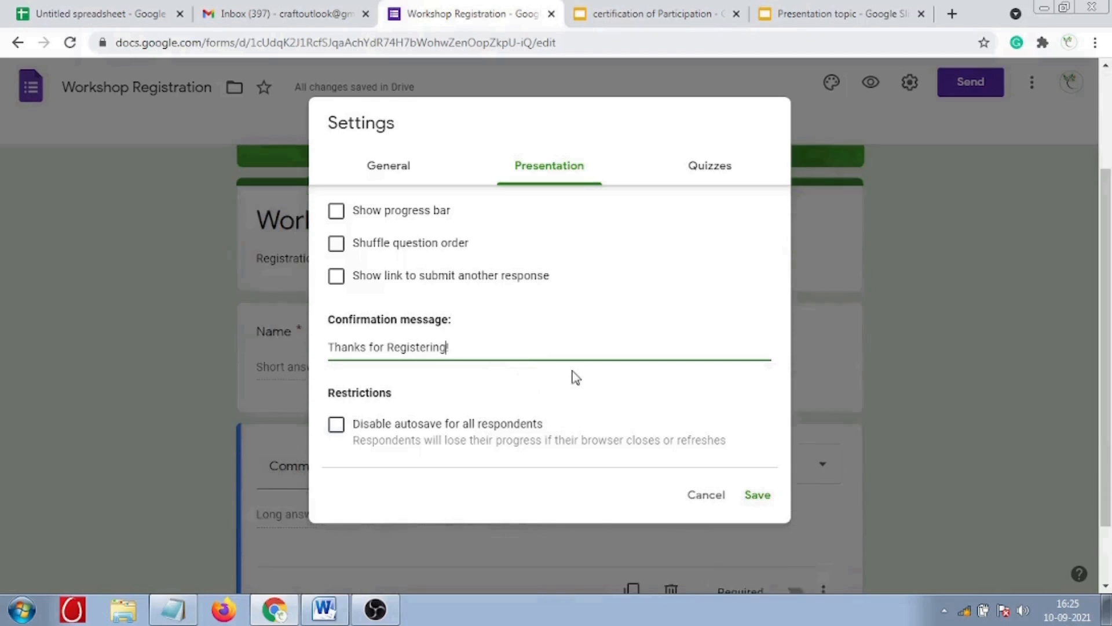
{"action": "left_click", "coordinate": [758, 496]}
{"action": "scroll", "coordinate": [289, 433], "scroll_direction": "down", "scroll_amount": 3}
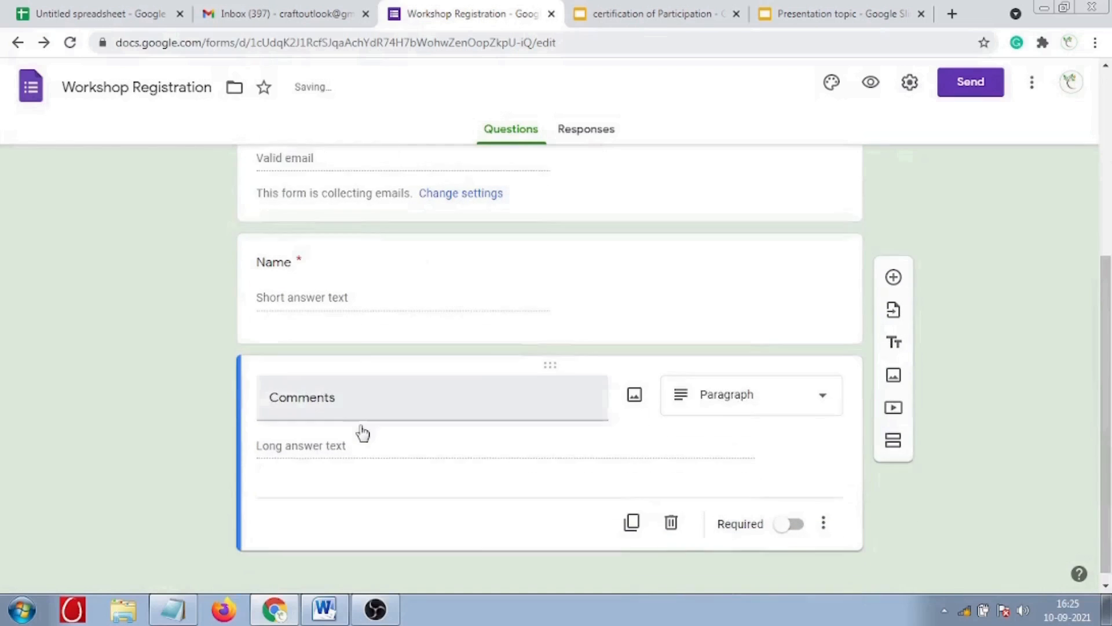
{"action": "scroll", "coordinate": [414, 513], "scroll_direction": "up", "scroll_amount": 4}
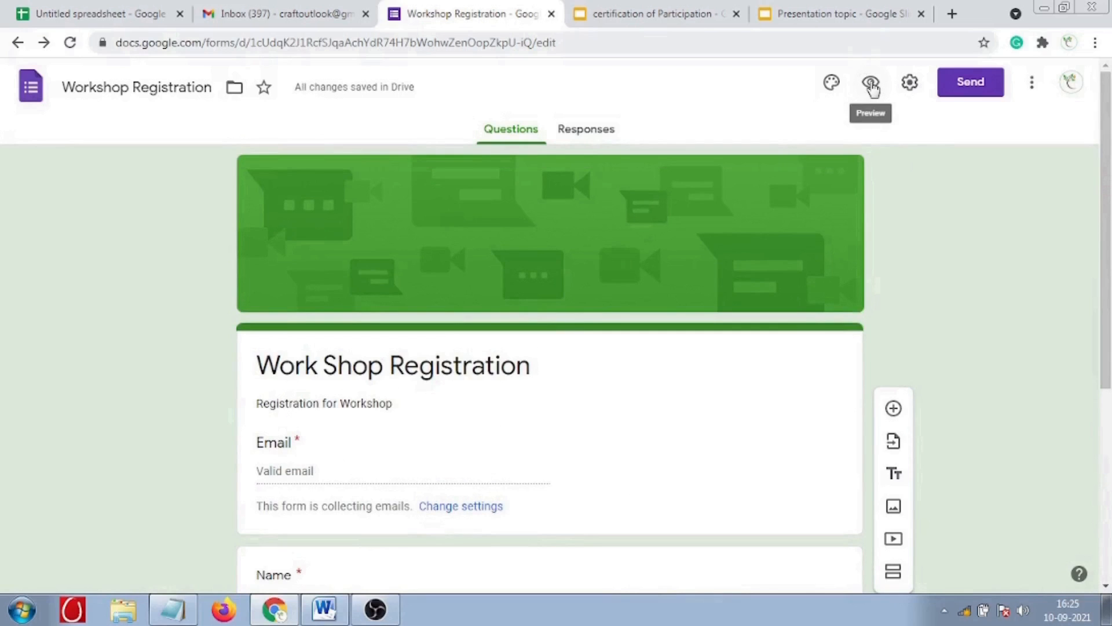
- In the Send form dialog, start entering a recipient's e-mail address
{"action": "left_click", "coordinate": [965, 96]}
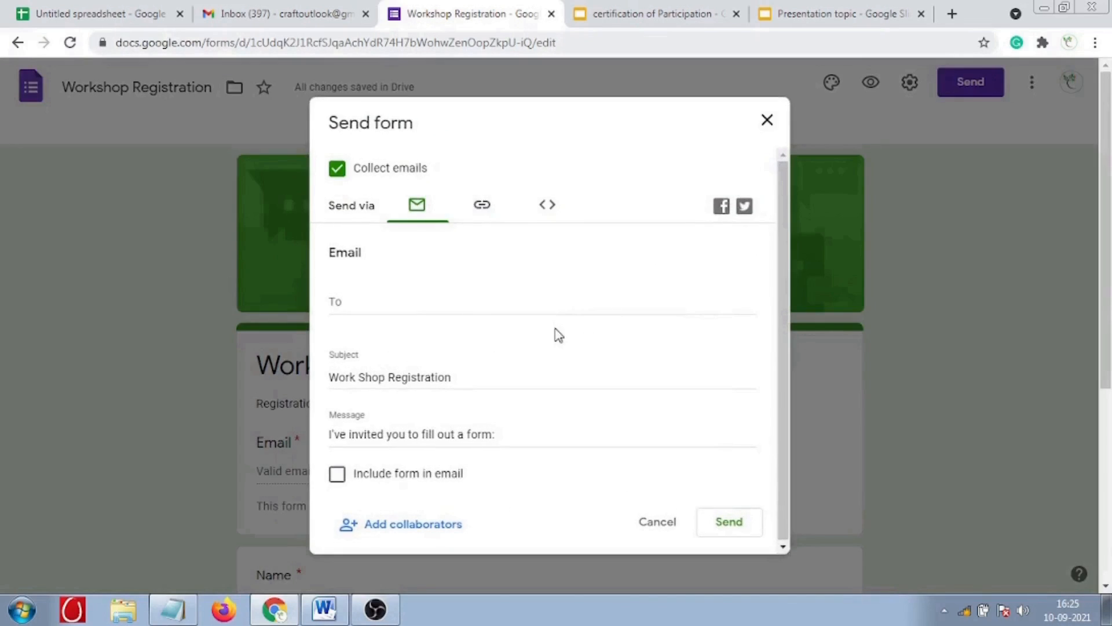
{"action": "left_click", "coordinate": [354, 305]}
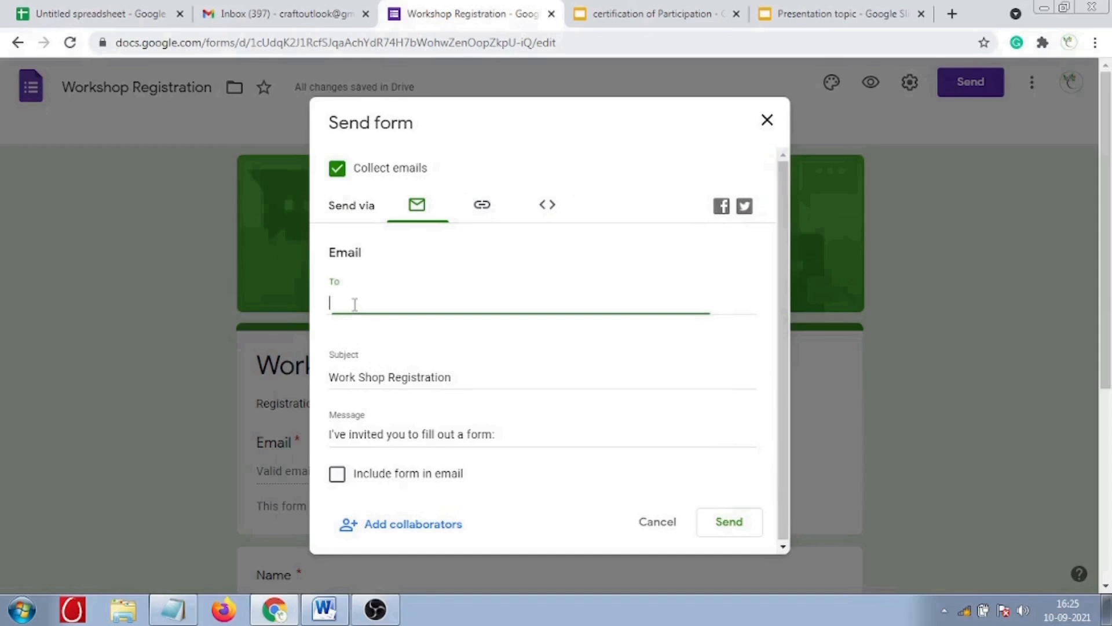
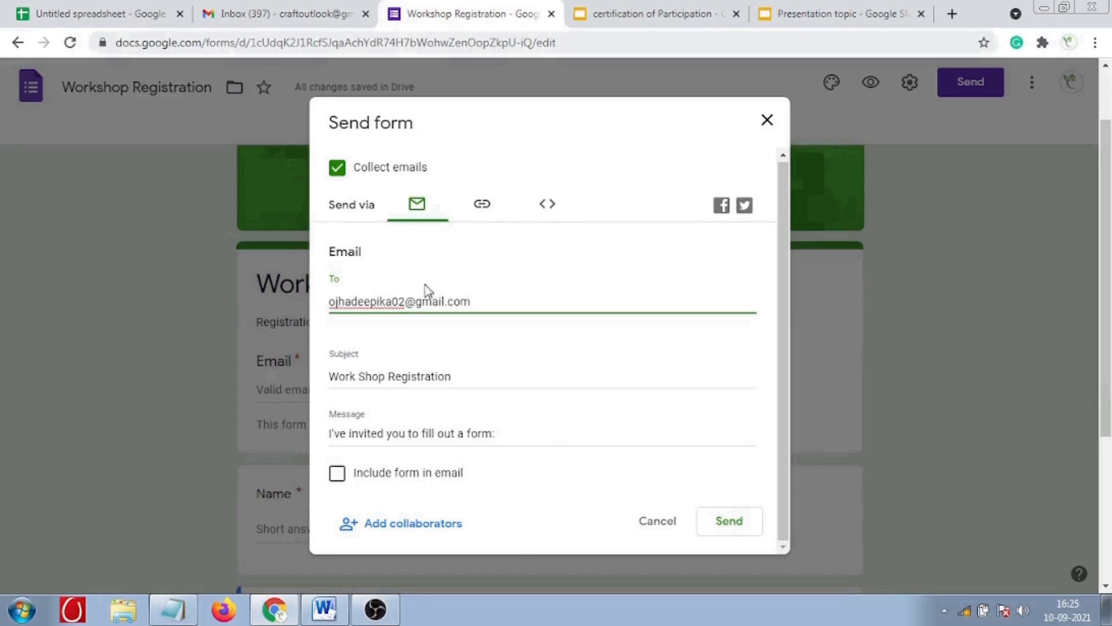
- Copy the shortened form link, glance at the embed HTML, and switch to Gmail
{"action": "left_click", "coordinate": [481, 205]}
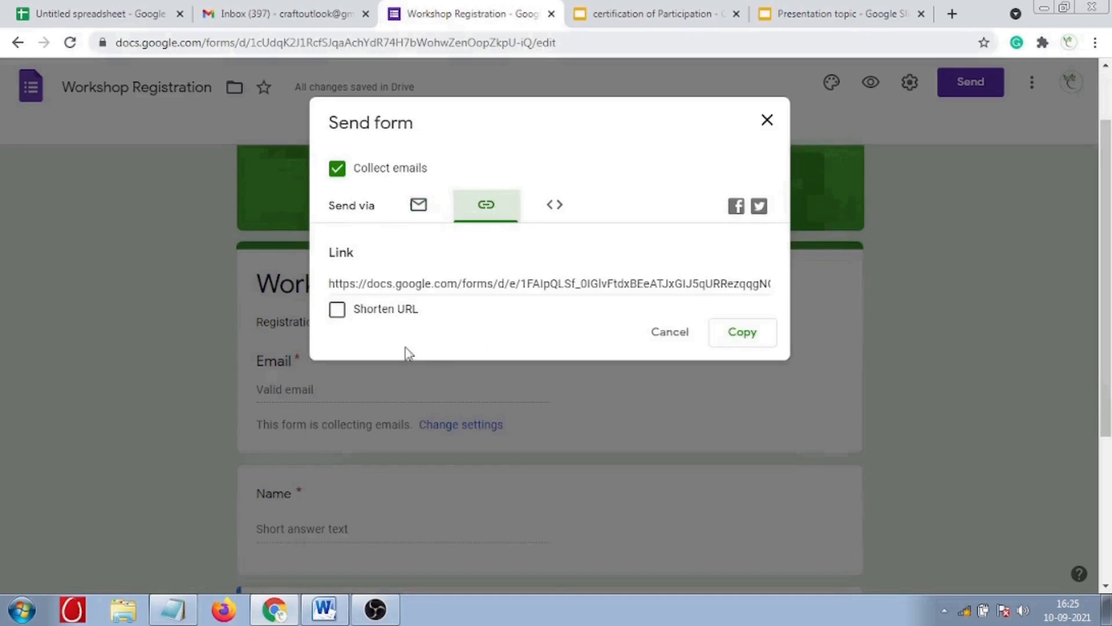
{"action": "left_click", "coordinate": [336, 310]}
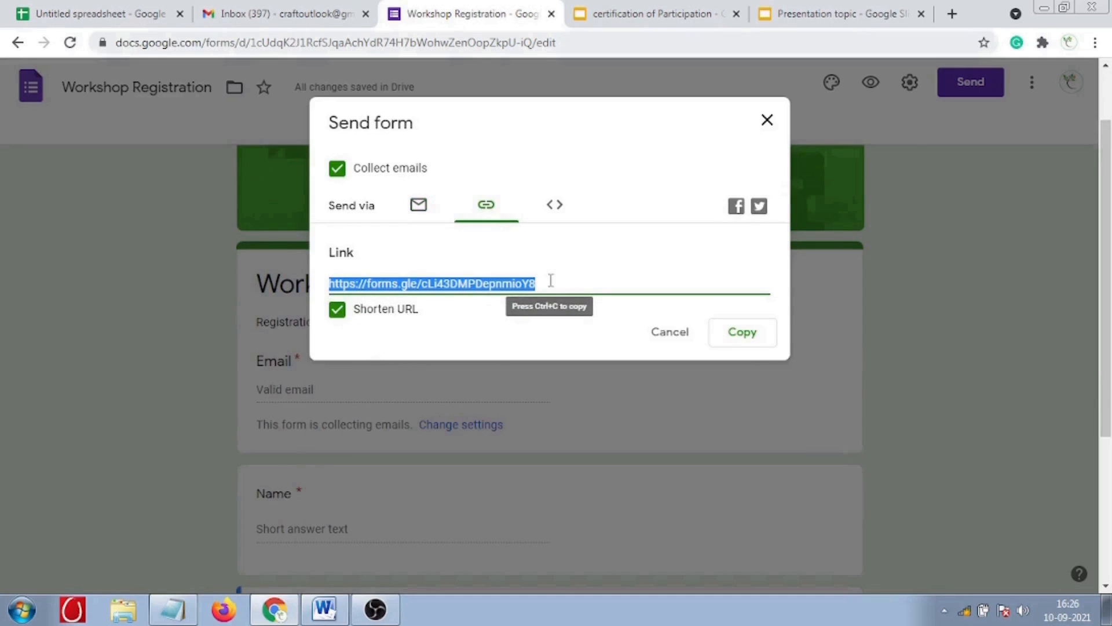
{"action": "left_click", "coordinate": [748, 340]}
{"action": "left_click", "coordinate": [553, 215]}
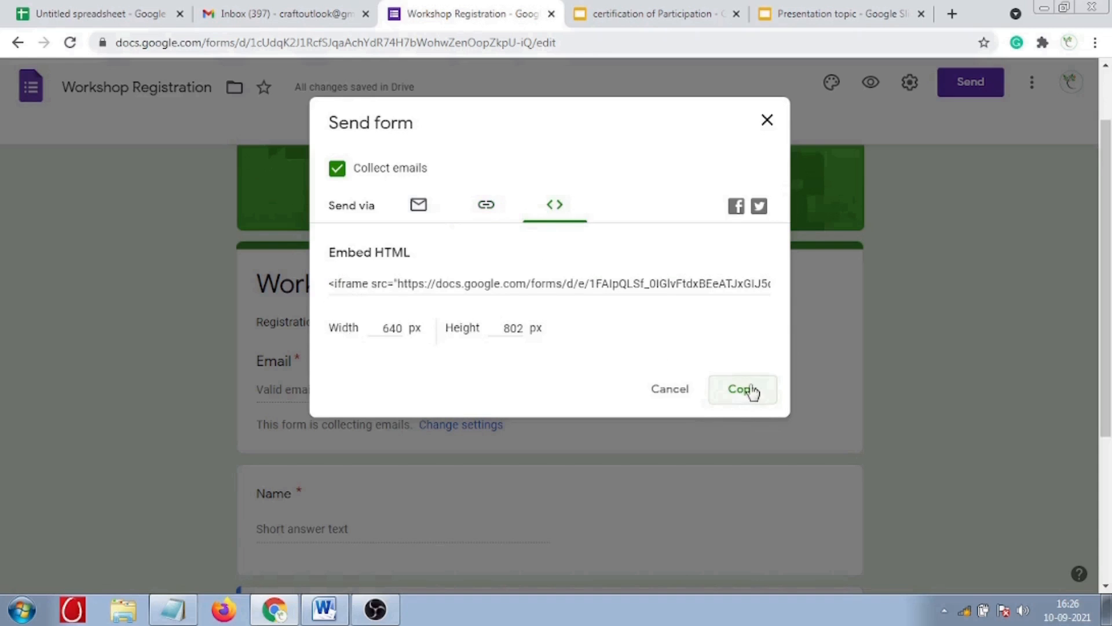
{"action": "left_click", "coordinate": [489, 203]}
{"action": "left_click", "coordinate": [301, 14]}
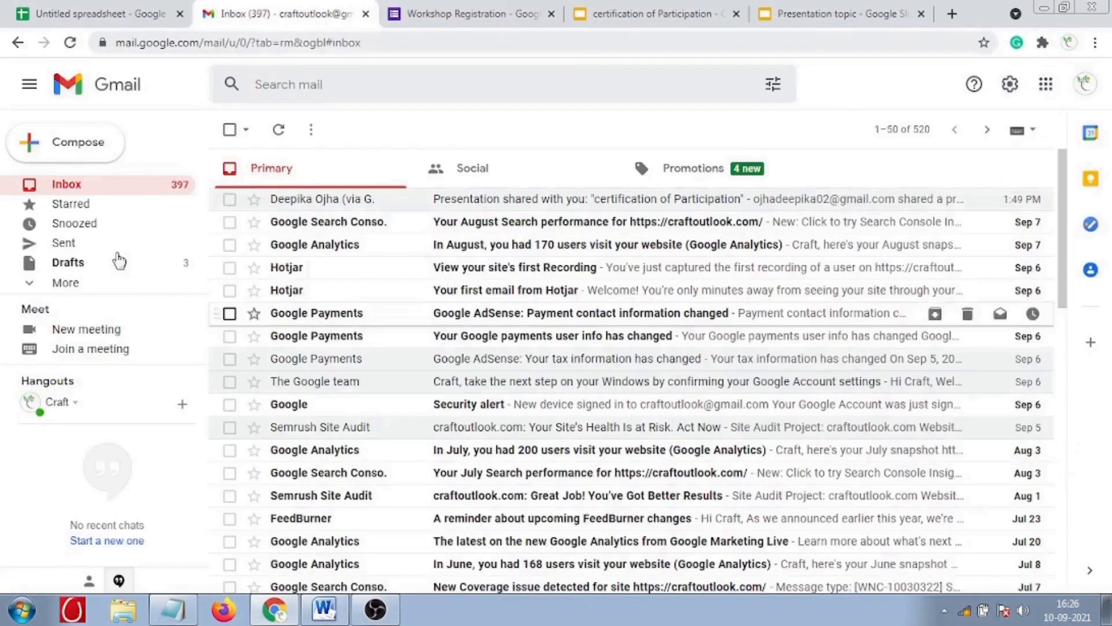
- Compose a new Gmail message containing the pasted short link and the text 'google registration'
{"action": "key", "text": "c"}
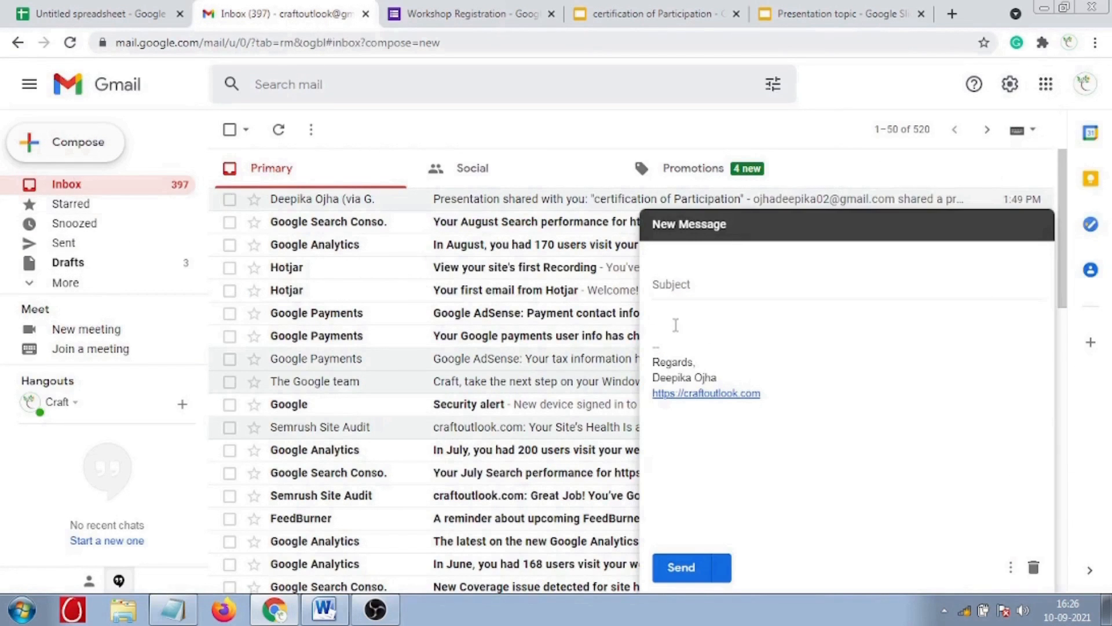
{"action": "left_click", "coordinate": [675, 324]}
{"action": "key", "text": "ctrl+v"}
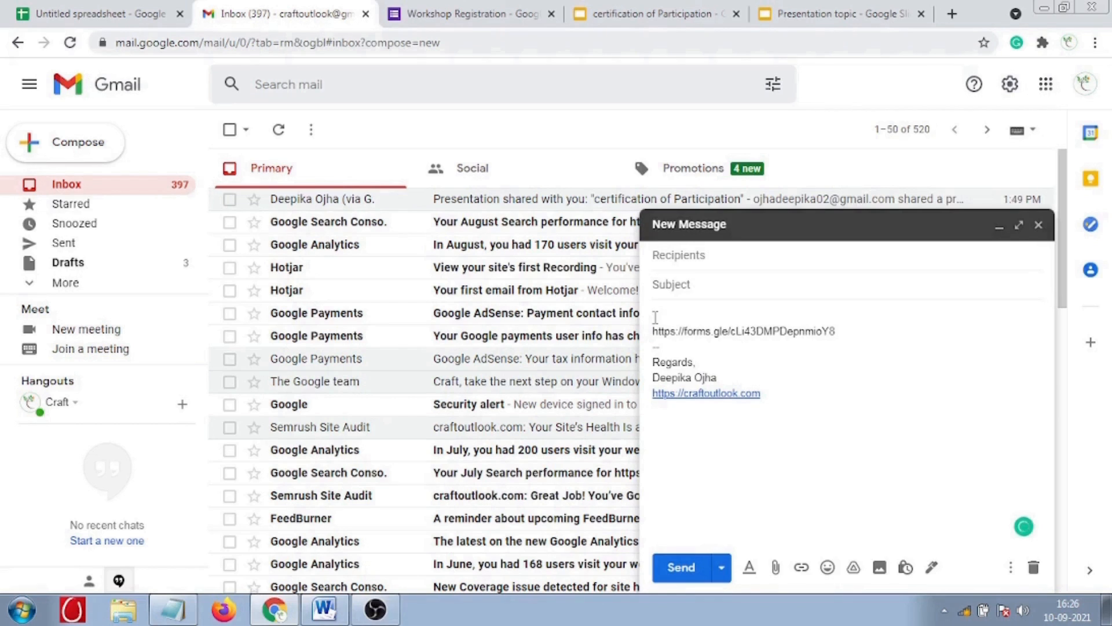
{"action": "type", "text": "google registration link"}
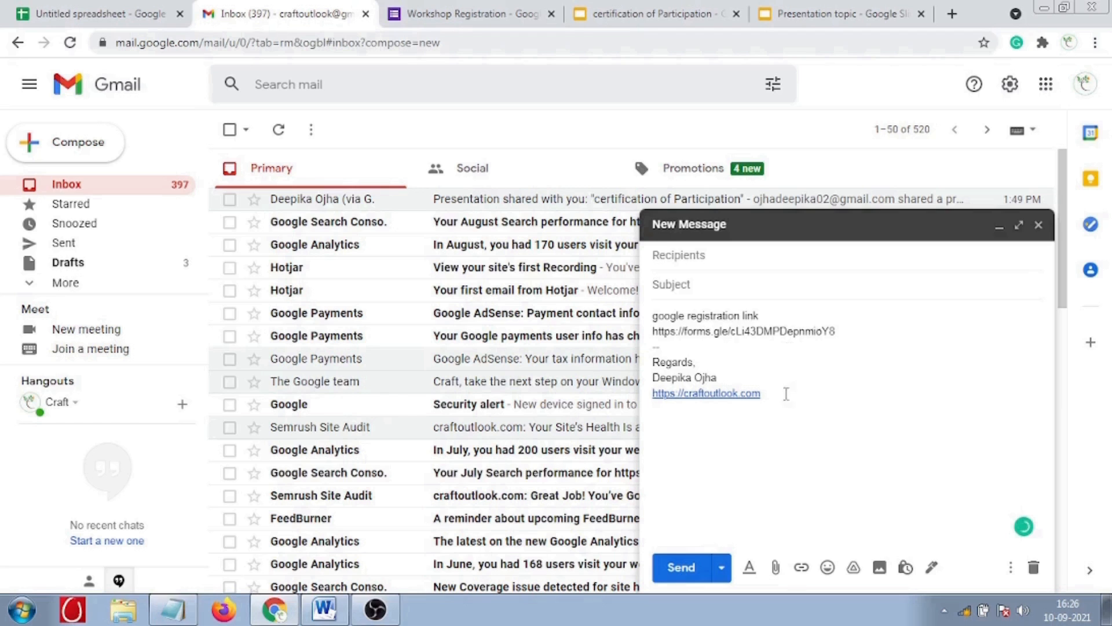
{"action": "left_click", "coordinate": [428, 14]}
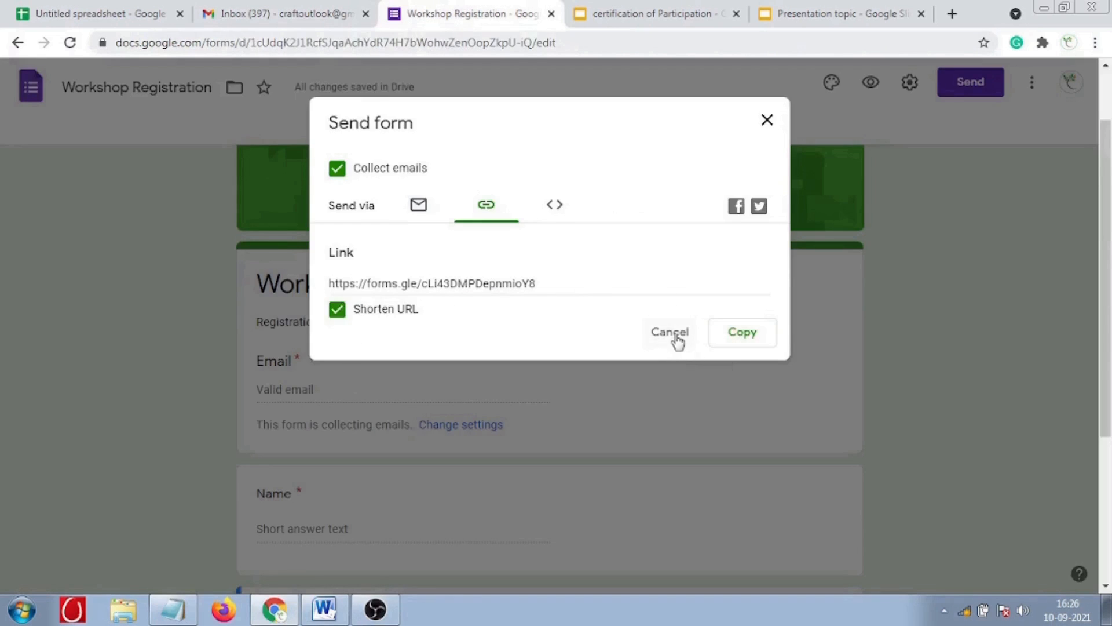
- Close the Send form dialog and preview the live Work Shop Registration form
{"action": "left_click", "coordinate": [767, 122]}
{"action": "scroll", "coordinate": [545, 348], "scroll_direction": "down", "scroll_amount": 3}
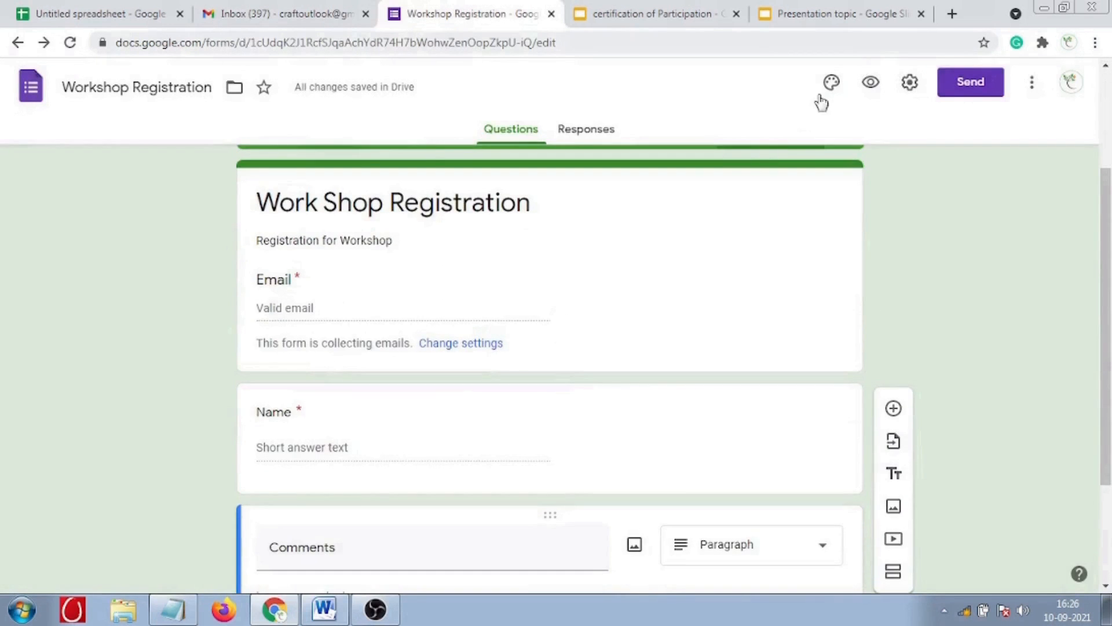
{"action": "left_click", "coordinate": [870, 81]}
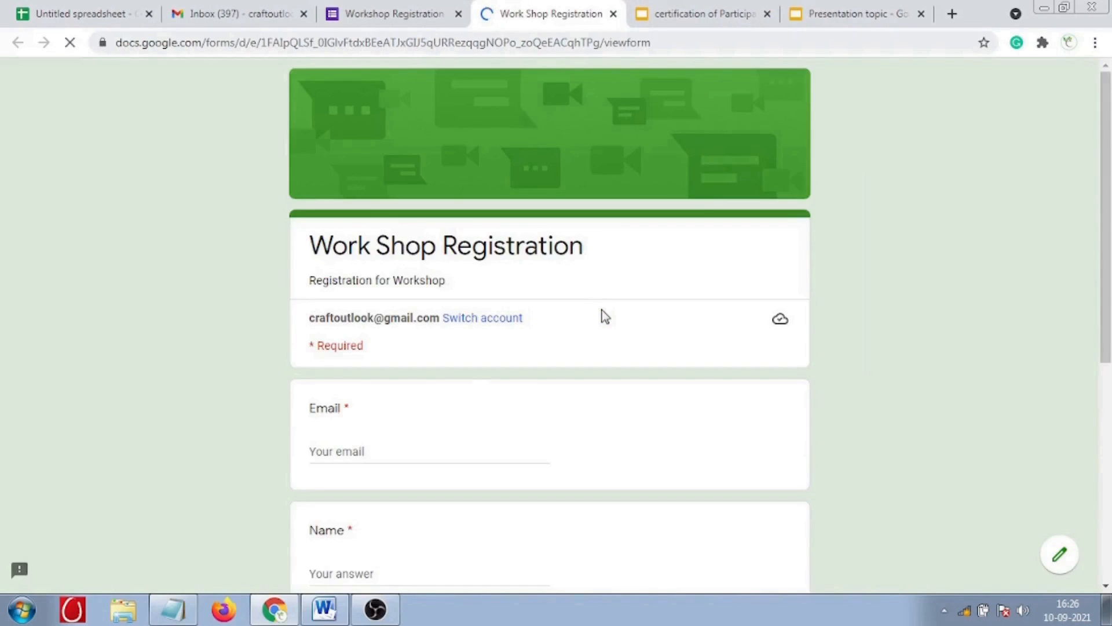
{"action": "scroll", "coordinate": [347, 390], "scroll_direction": "down", "scroll_amount": 1}
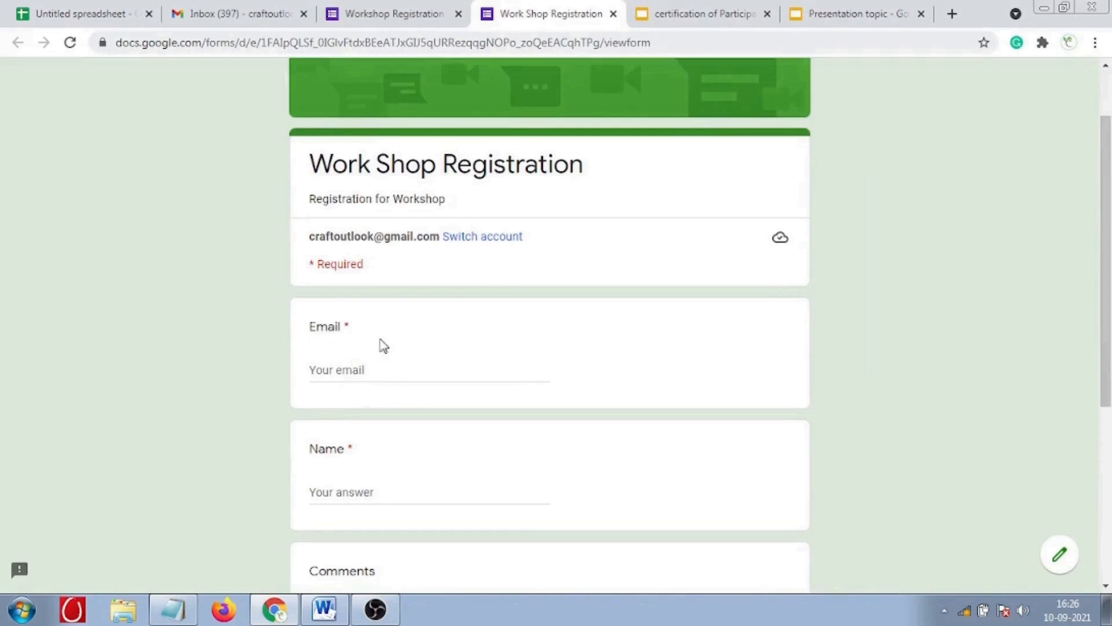
{"action": "scroll", "coordinate": [350, 369], "scroll_direction": "down", "scroll_amount": 1}
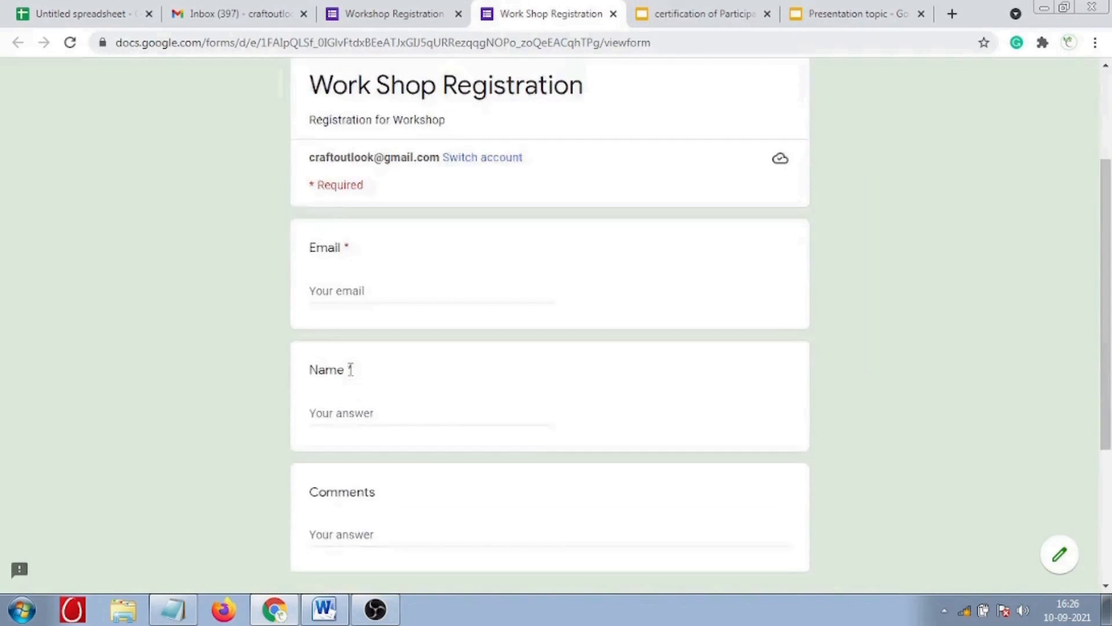
{"action": "scroll", "coordinate": [351, 369], "scroll_direction": "down", "scroll_amount": 4}
{"action": "scroll", "coordinate": [349, 368], "scroll_direction": "up", "scroll_amount": 6}
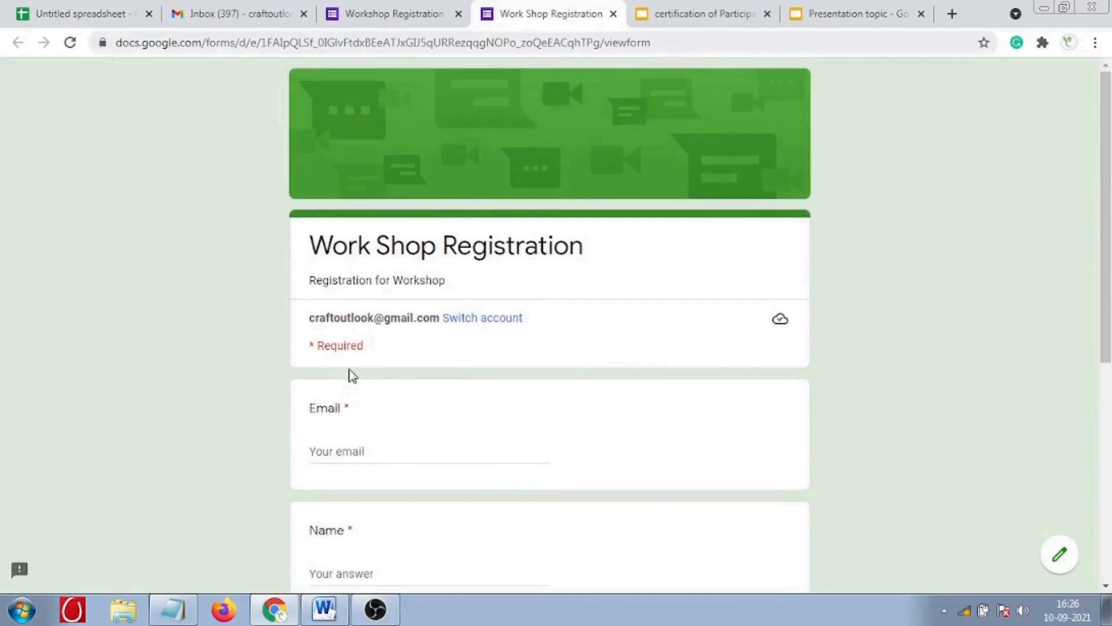
{"action": "scroll", "coordinate": [352, 375], "scroll_direction": "down", "scroll_amount": 2}
- Enter a respondent's e-mail address in the Email field, then return to the editor
{"action": "left_click", "coordinate": [376, 291]}
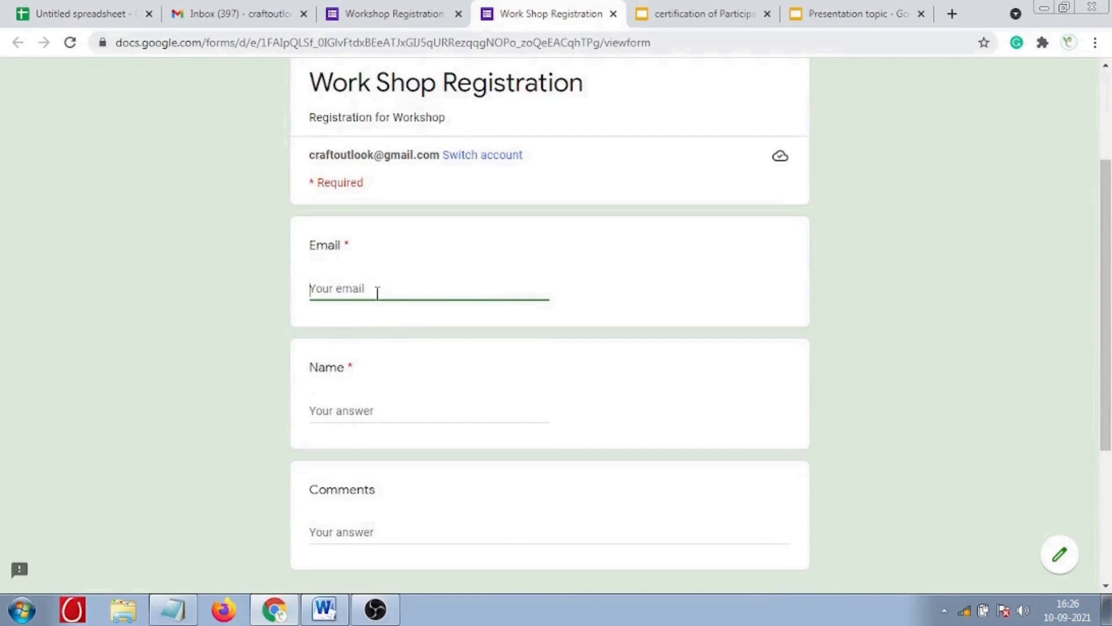
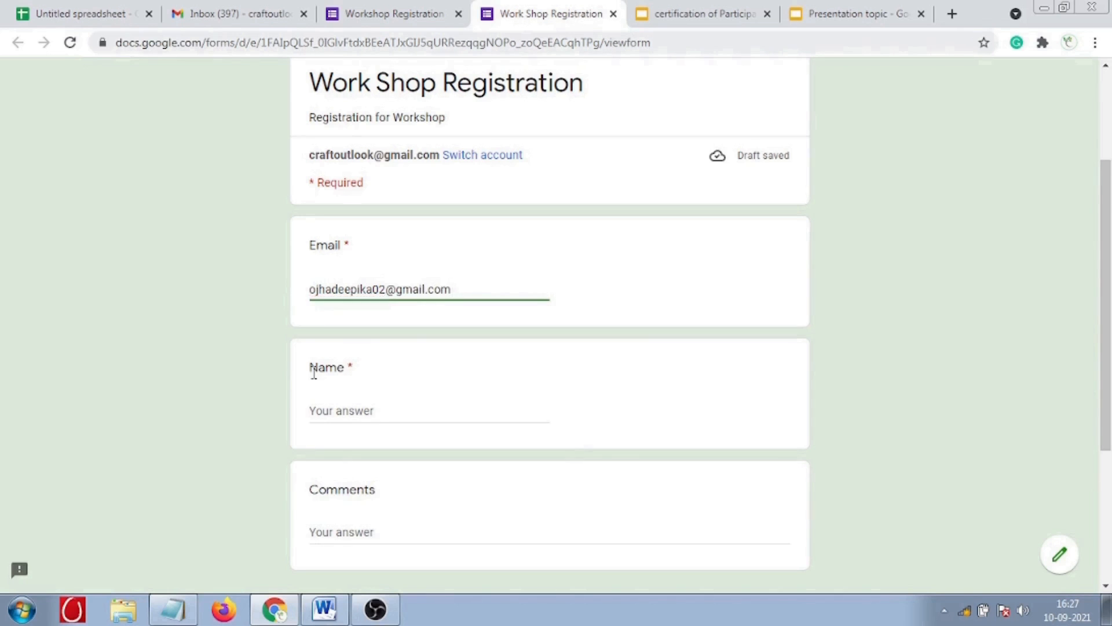
{"action": "left_click", "coordinate": [387, 21]}
{"action": "scroll", "coordinate": [303, 414], "scroll_direction": "down", "scroll_amount": 1}
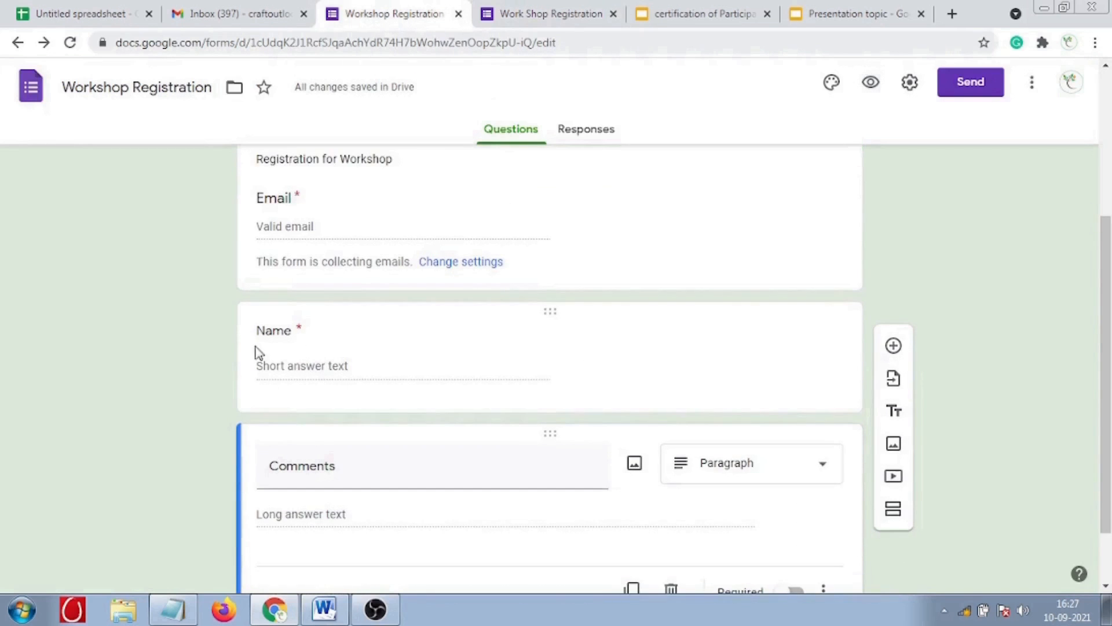
{"action": "left_click", "coordinate": [258, 331]}
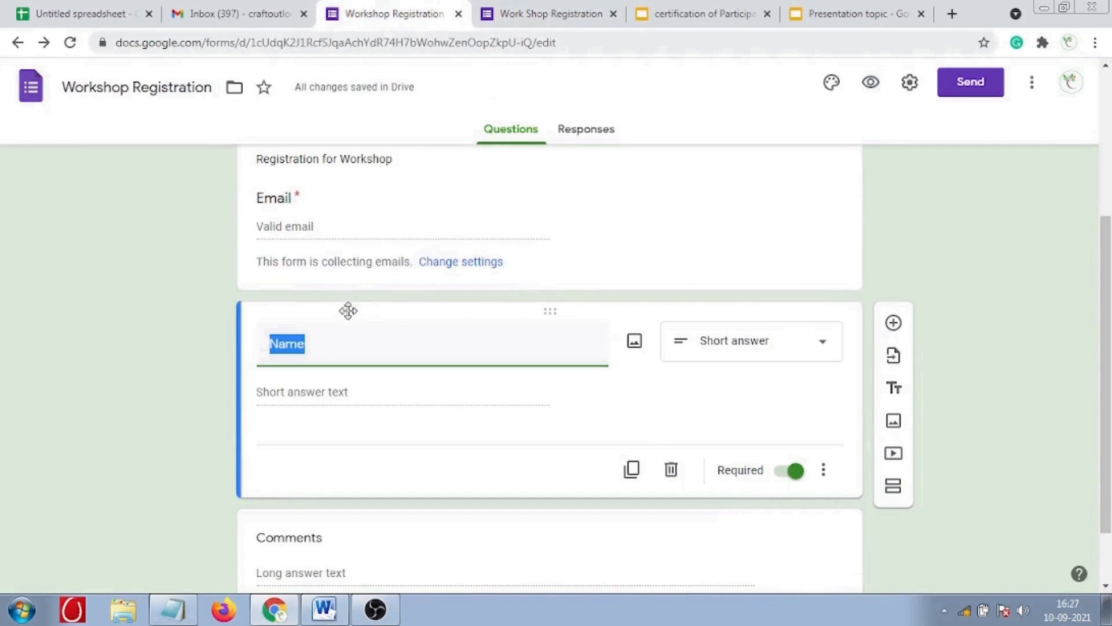
- Retitle the Name question to 'Full Name', correcting the capital F
{"action": "left_click", "coordinate": [273, 345]}
{"action": "type", "text": "Full"}
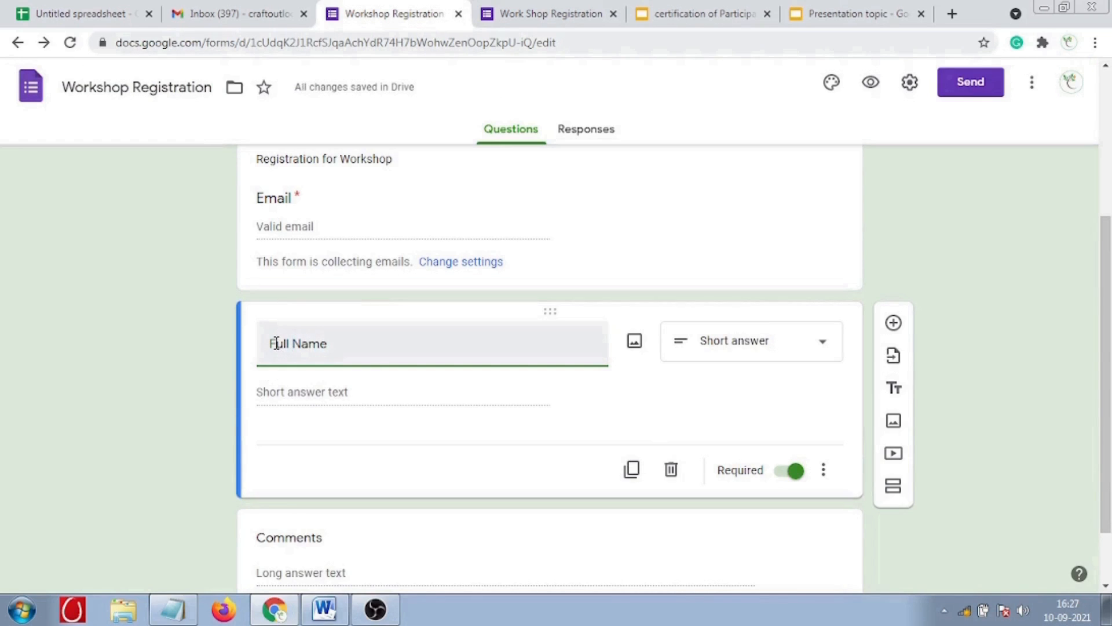
{"action": "left_click", "coordinate": [277, 343]}
{"action": "key", "text": "BackSpace"}
{"action": "type", "text": "f"}
{"action": "key", "text": "BackSpace"}
{"action": "type", "text": "F"}
{"action": "left_click", "coordinate": [173, 481]}
{"action": "scroll", "coordinate": [251, 495], "scroll_direction": "down", "scroll_amount": 1}
{"action": "scroll", "coordinate": [253, 490], "scroll_direction": "up", "scroll_amount": 3}
{"action": "scroll", "coordinate": [253, 490], "scroll_direction": "up", "scroll_amount": 3}
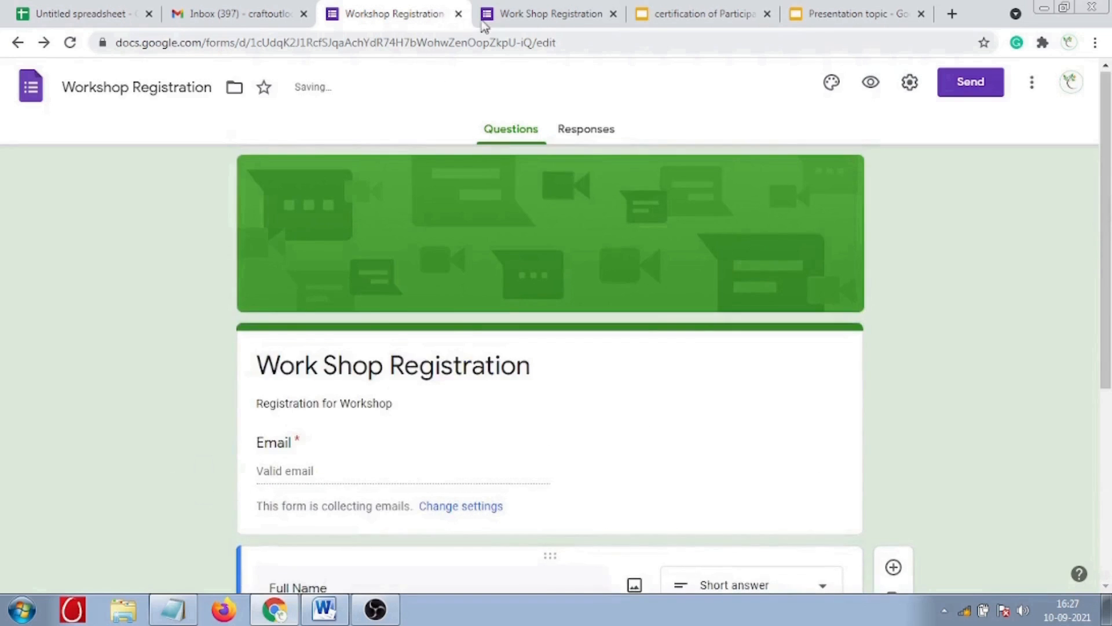
{"action": "left_click", "coordinate": [550, 13]}
- Reload the outdated form preview, then close its tab
{"action": "left_click", "coordinate": [653, 47]}
{"action": "key", "text": "Return"}
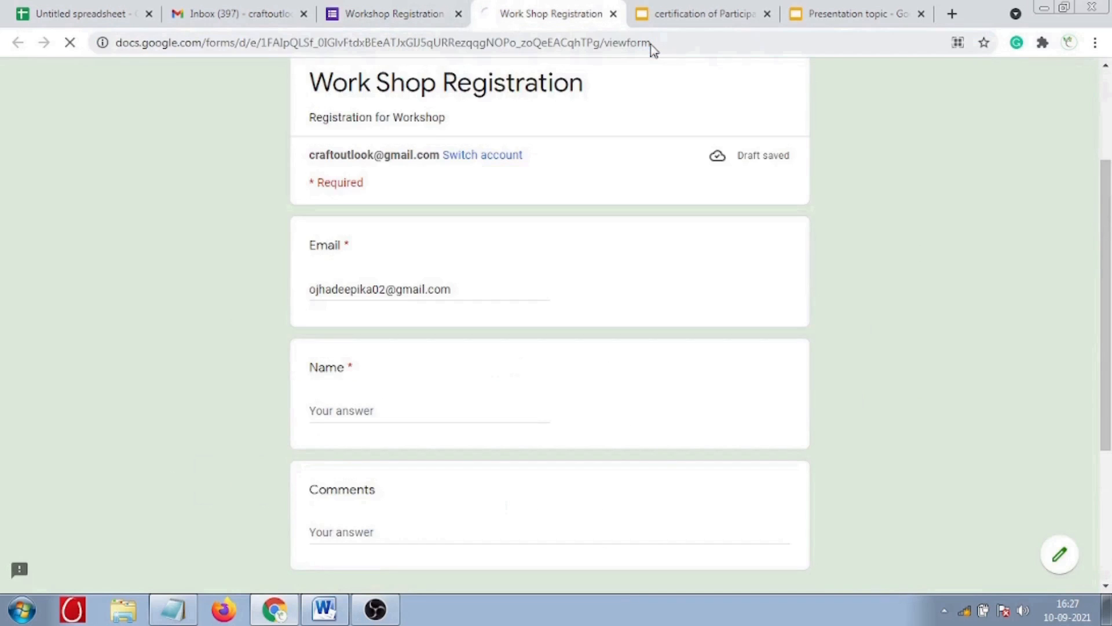
{"action": "left_click", "coordinate": [614, 13]}
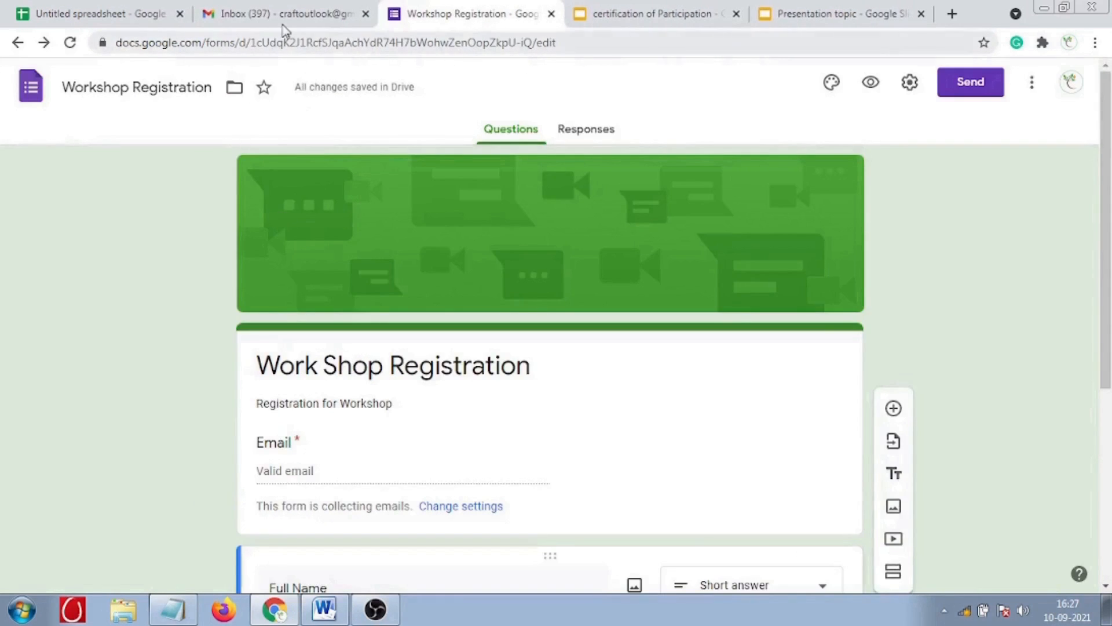
- Copy the forms.gle link from the Gmail draft and paste it into a new tab
{"action": "left_click", "coordinate": [281, 17]}
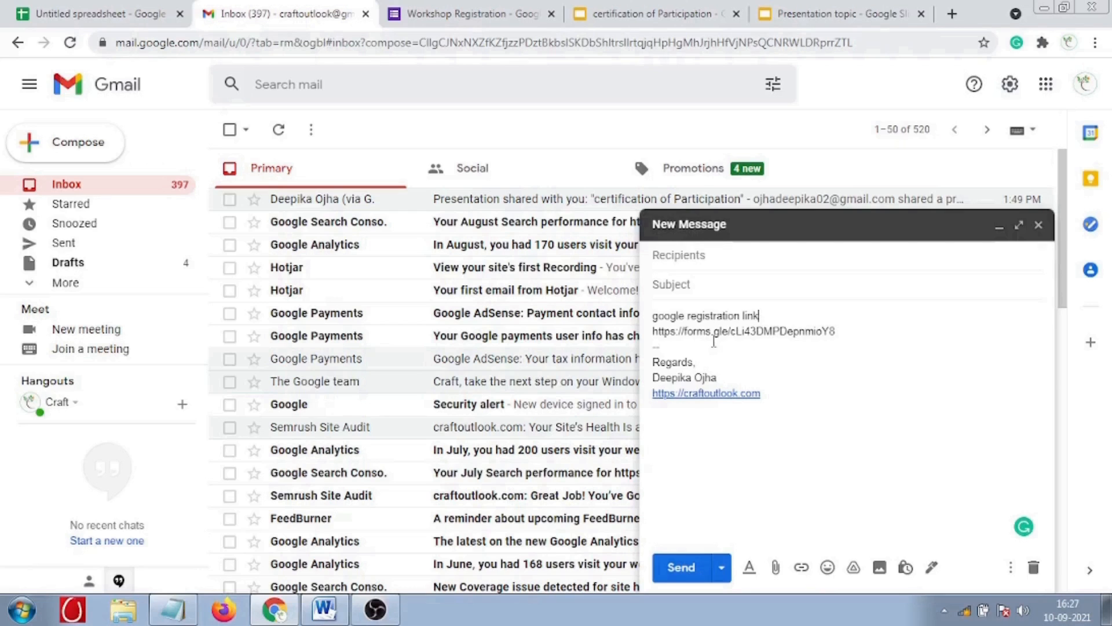
{"action": "left_click_drag", "start_coordinate": [654, 331], "coordinate": [838, 335]}
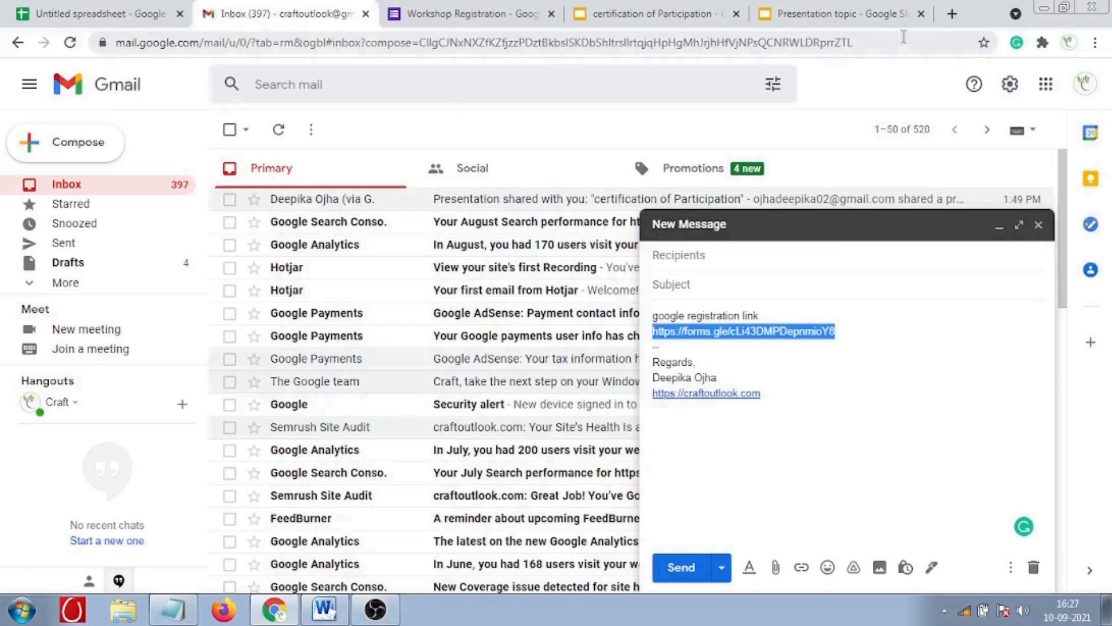
{"action": "left_click", "coordinate": [951, 13]}
{"action": "left_click", "coordinate": [581, 36]}
{"action": "key", "text": "ctrl+v"}
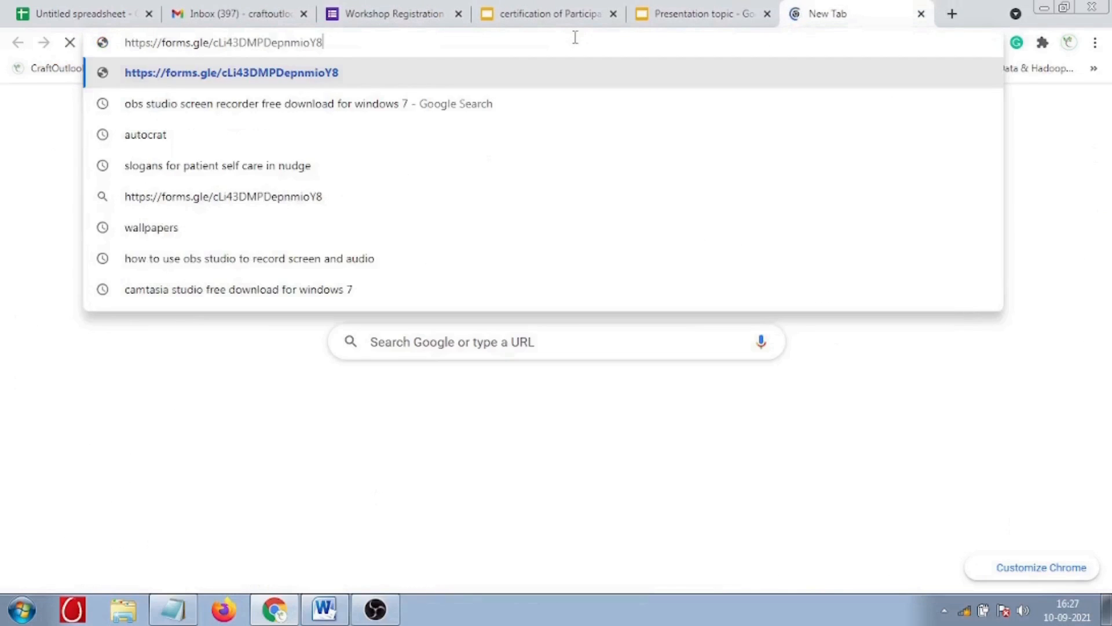
- Open the short link and submit a test registration with the autofilled full name
{"action": "key", "text": "Return"}
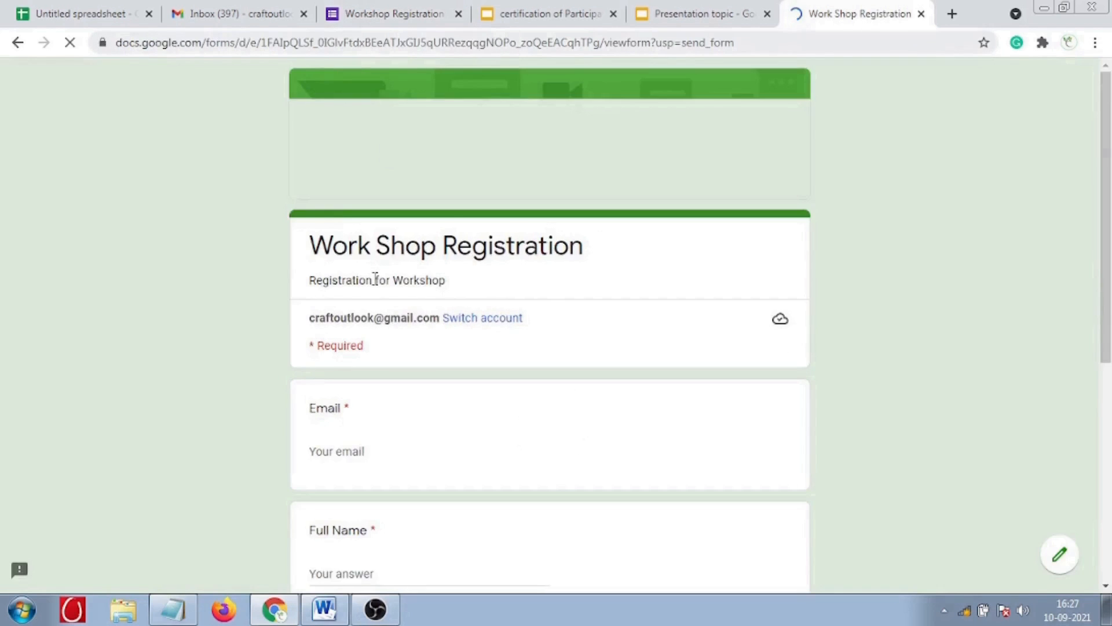
{"action": "scroll", "coordinate": [429, 290], "scroll_direction": "down", "scroll_amount": 2}
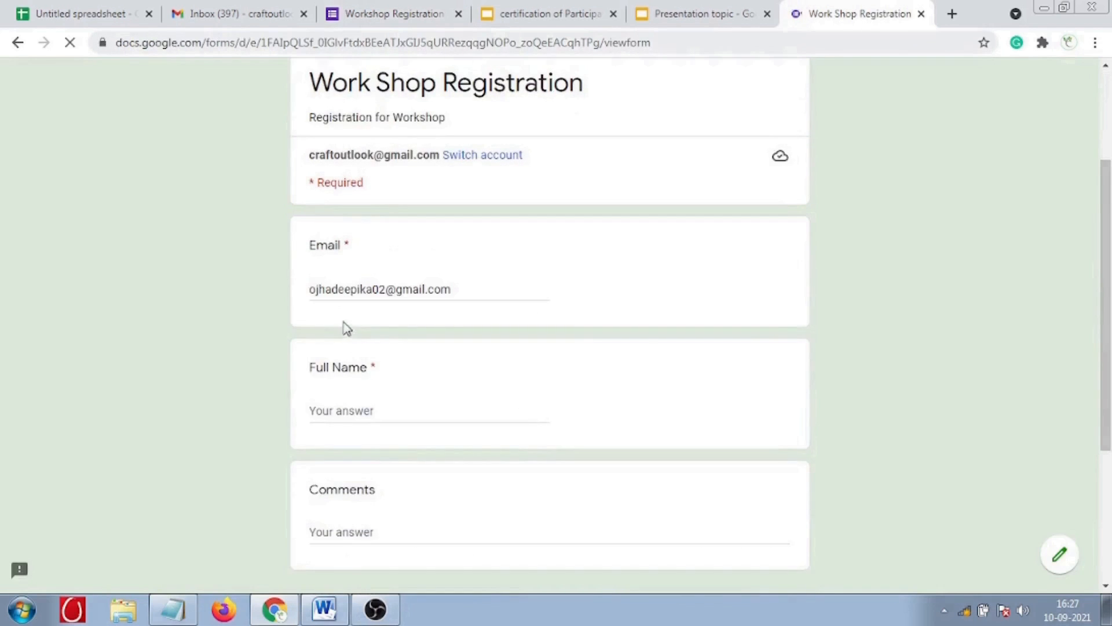
{"action": "left_click", "coordinate": [342, 414]}
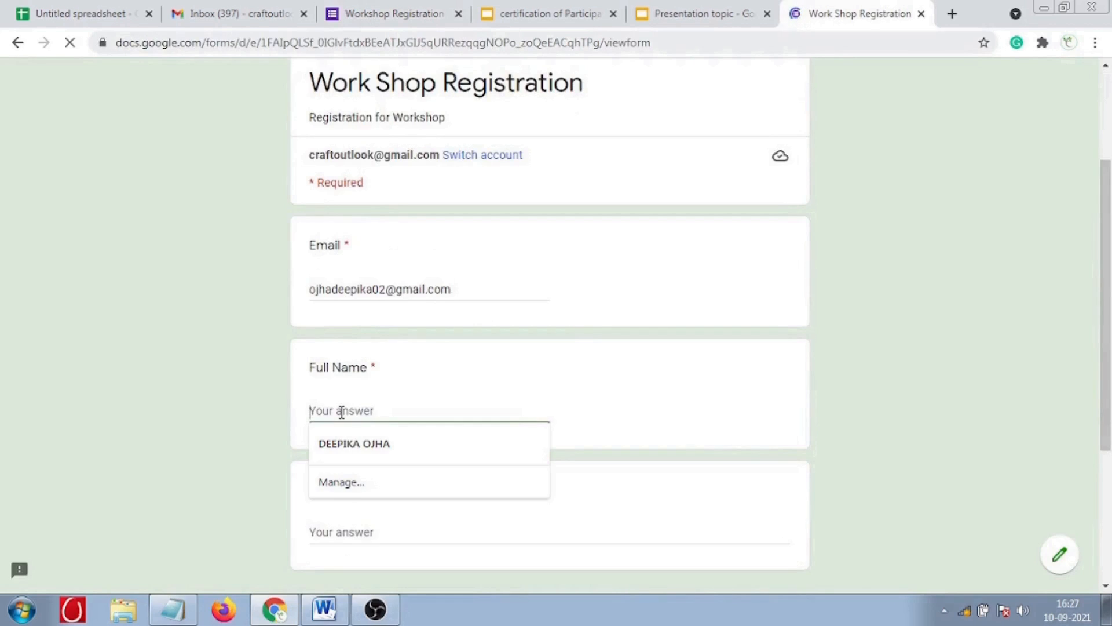
{"action": "type", "text": "D"}
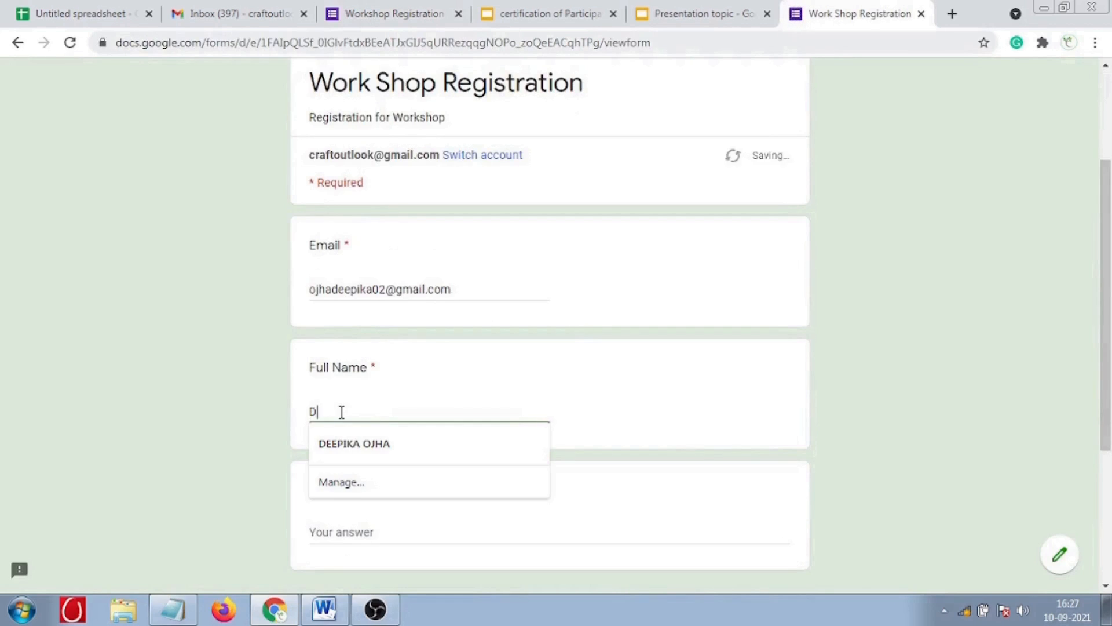
{"action": "left_click", "coordinate": [349, 442]}
{"action": "scroll", "coordinate": [211, 455], "scroll_direction": "down", "scroll_amount": 2}
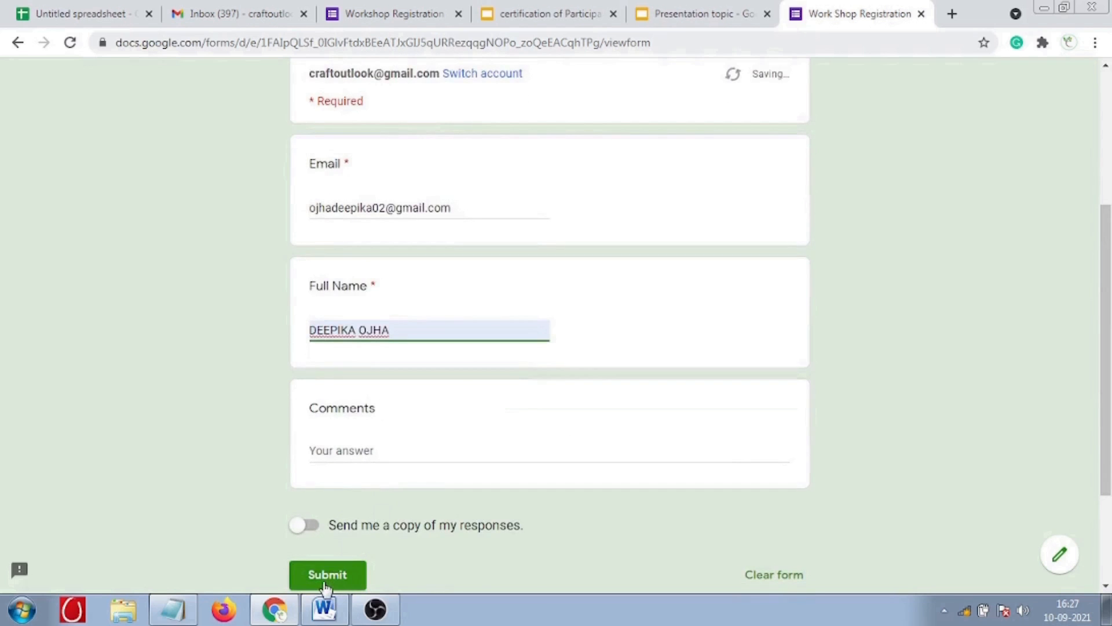
{"action": "left_click", "coordinate": [324, 583]}
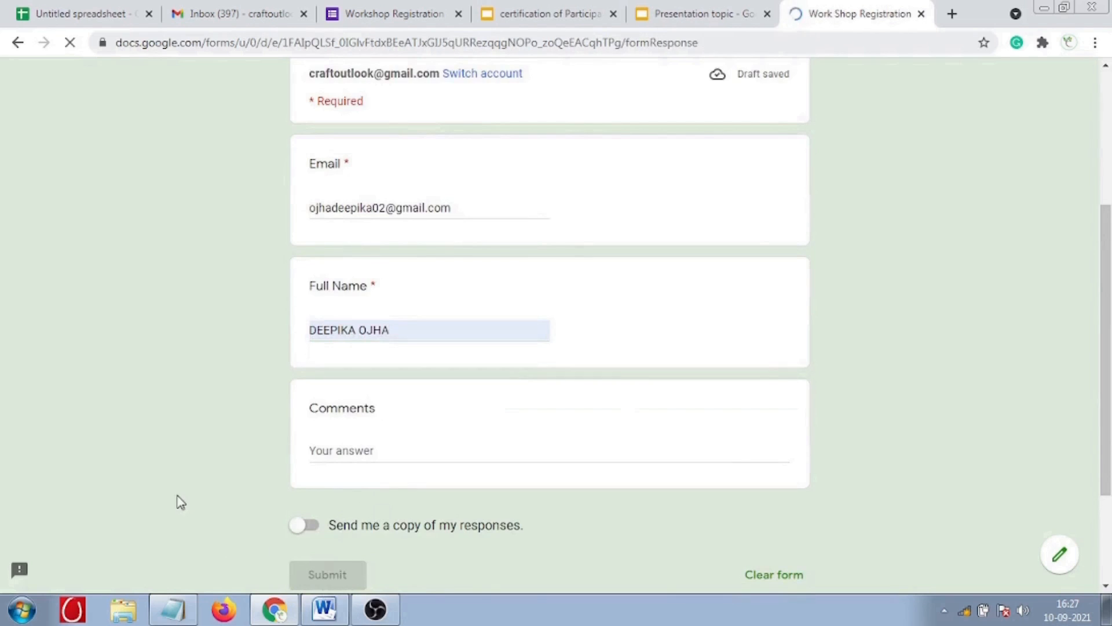
{"action": "left_click", "coordinate": [397, 14]}
{"action": "left_click", "coordinate": [575, 131]}
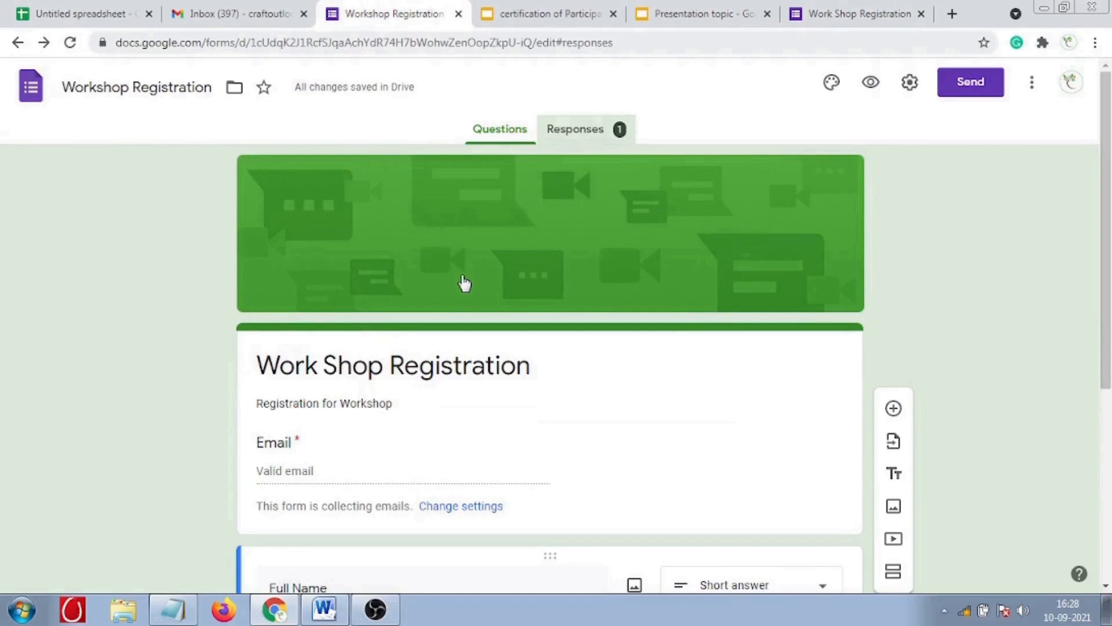
{"action": "scroll", "coordinate": [397, 467], "scroll_direction": "down", "scroll_amount": 3}
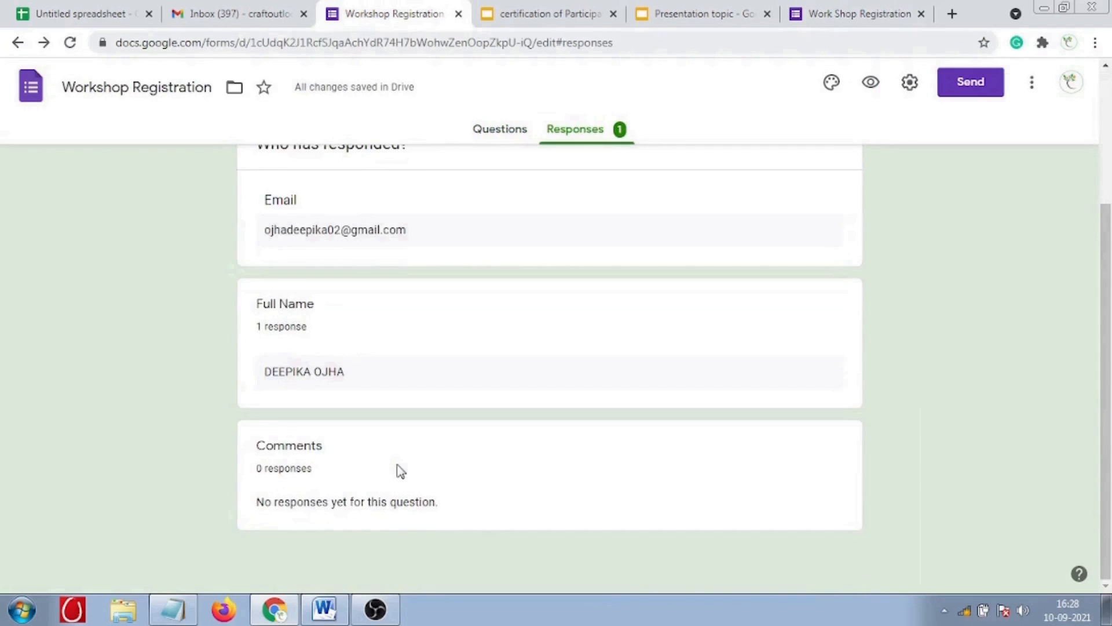
{"action": "scroll", "coordinate": [397, 467], "scroll_direction": "up", "scroll_amount": 3}
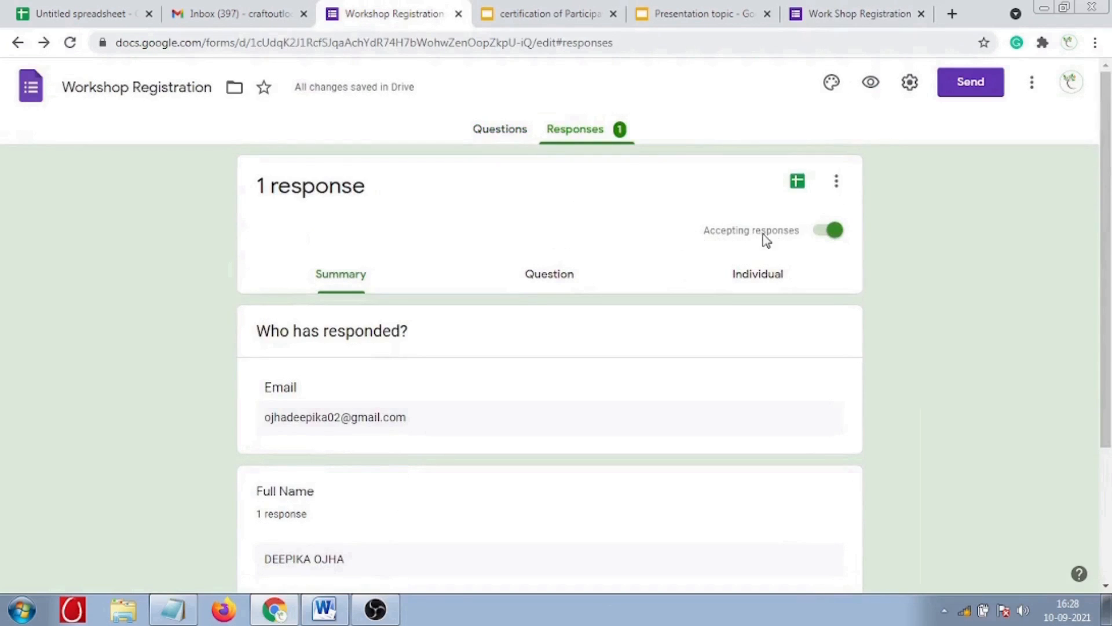
{"action": "left_click", "coordinate": [557, 280]}
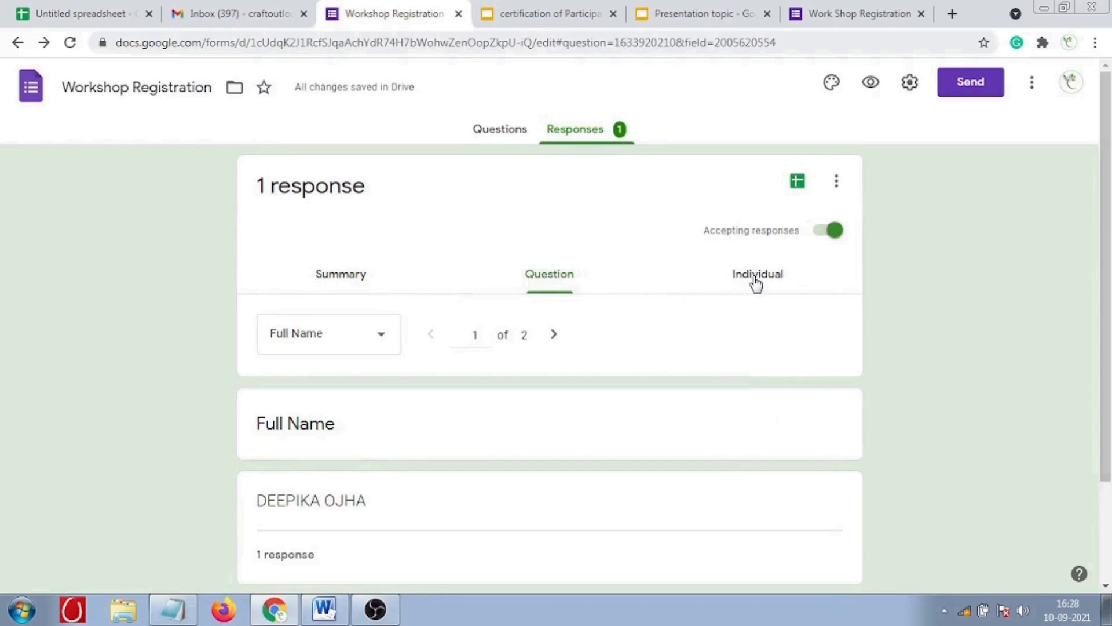
{"action": "left_click", "coordinate": [756, 283]}
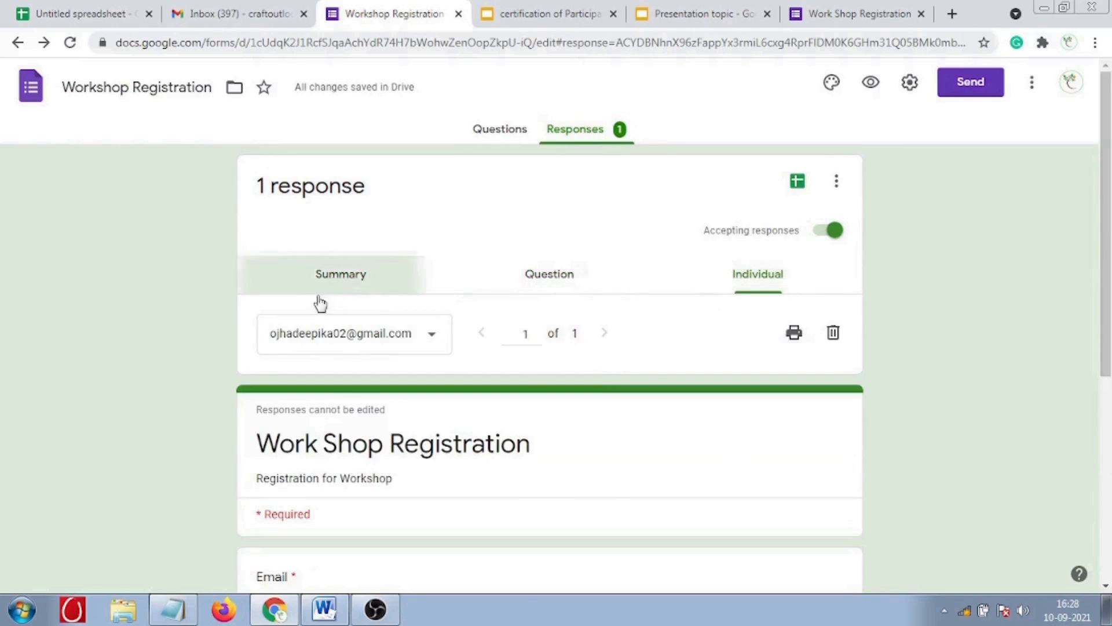
{"action": "left_click", "coordinate": [332, 282]}
{"action": "scroll", "coordinate": [222, 382], "scroll_direction": "down", "scroll_amount": 3}
{"action": "scroll", "coordinate": [223, 382], "scroll_direction": "up", "scroll_amount": 3}
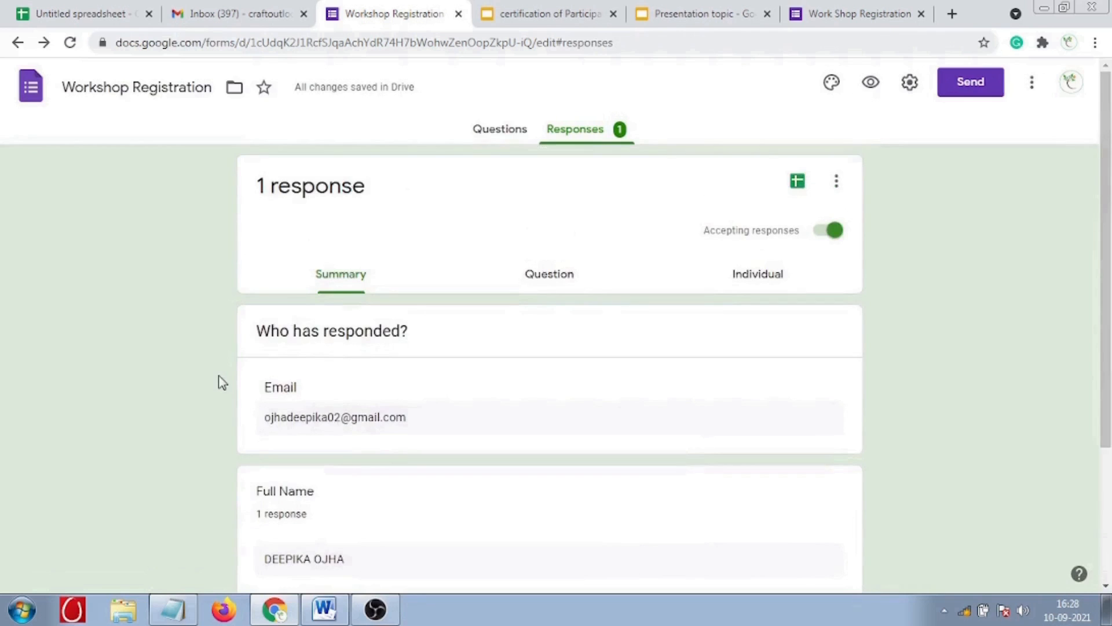
{"action": "left_click", "coordinate": [811, 14]}
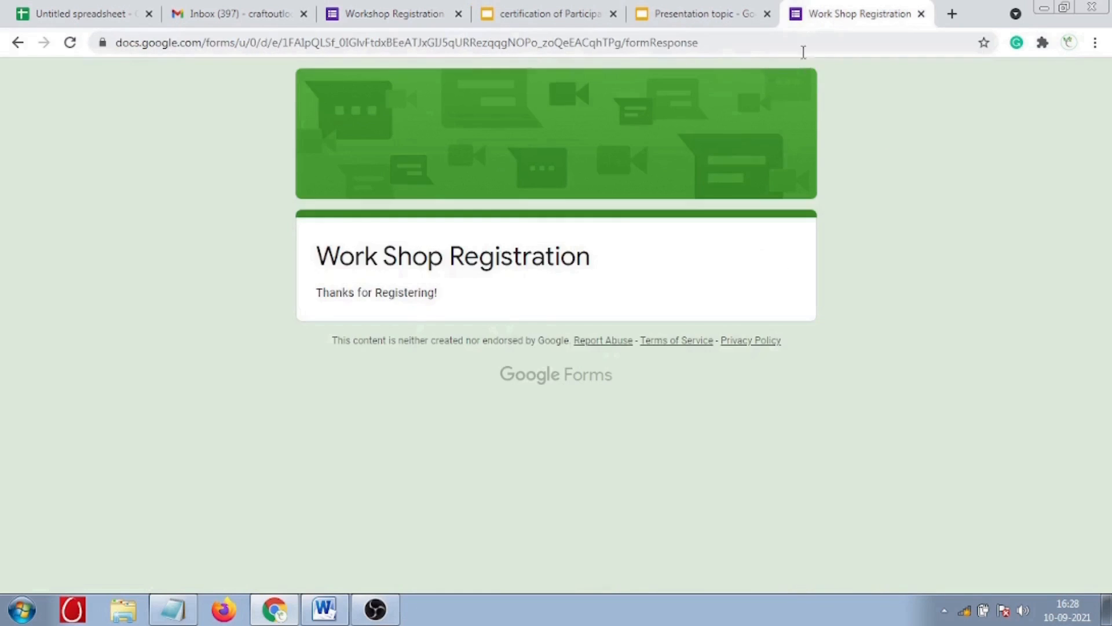
{"action": "left_click", "coordinate": [389, 24]}
{"action": "left_click", "coordinate": [521, 139]}
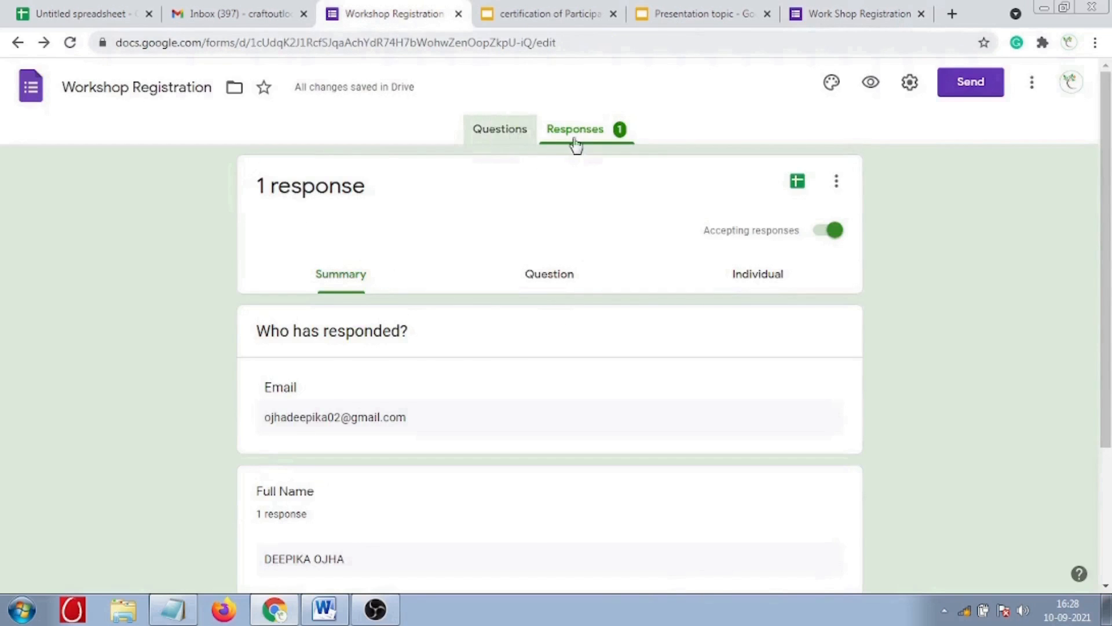
{"action": "left_click", "coordinate": [599, 142]}
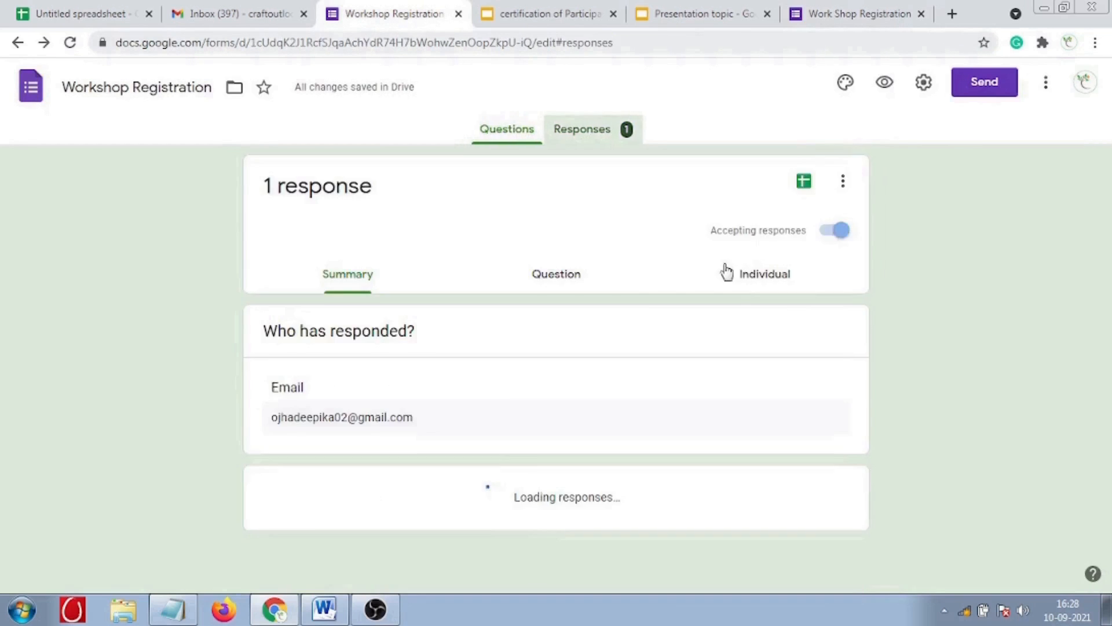
- Create the Workshop Registration (Responses) spreadsheet, then browse Add-ons > Get add-ons
{"action": "left_click", "coordinate": [797, 180]}
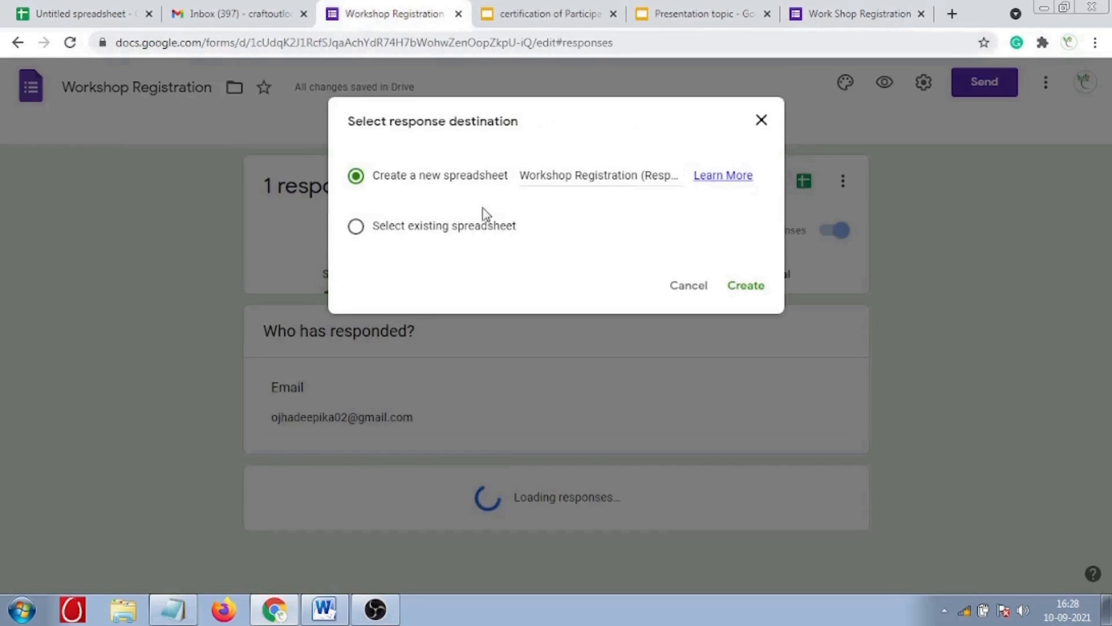
{"action": "left_click", "coordinate": [731, 293]}
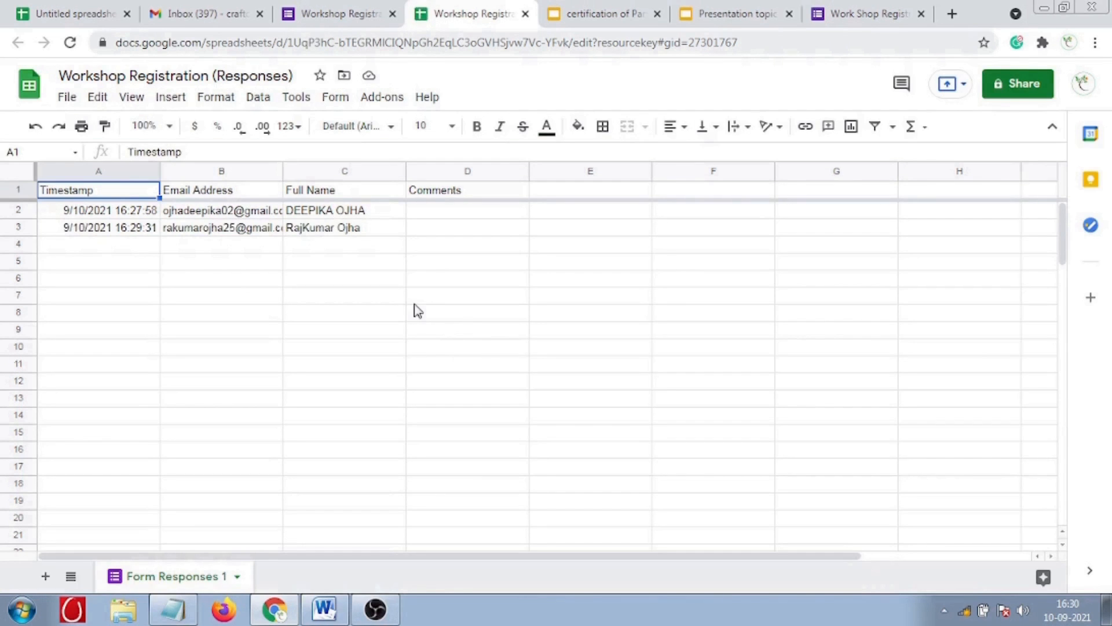
{"action": "left_click", "coordinate": [382, 98]}
{"action": "left_click", "coordinate": [412, 168]}
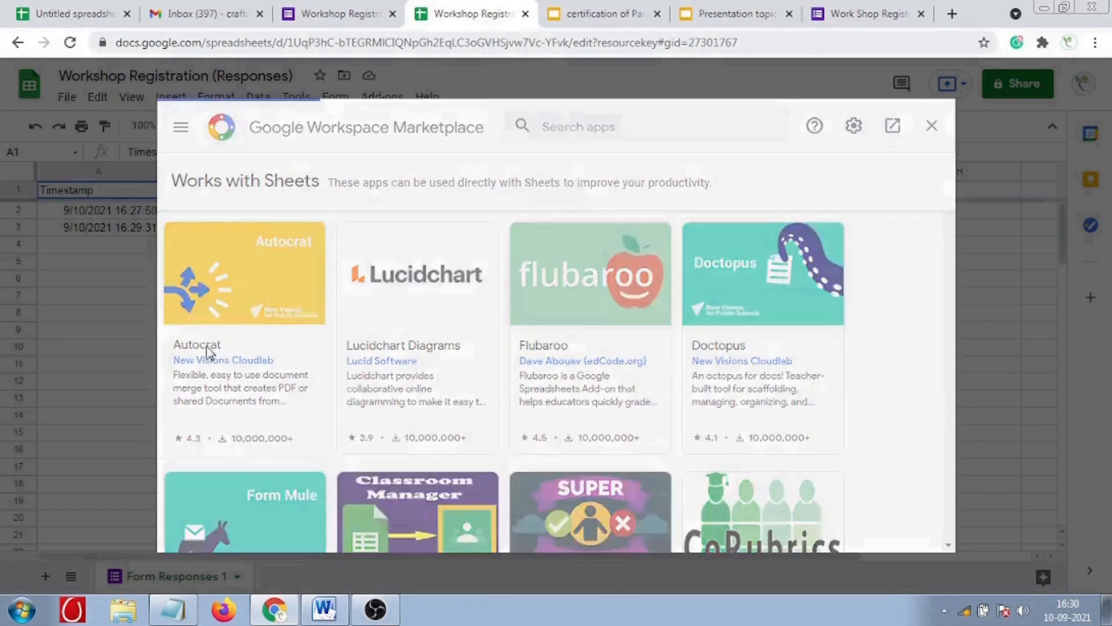
- Install the Autocrat add-on from Marketplace and allow it access to the chosen Google account
{"action": "left_click", "coordinate": [210, 351]}
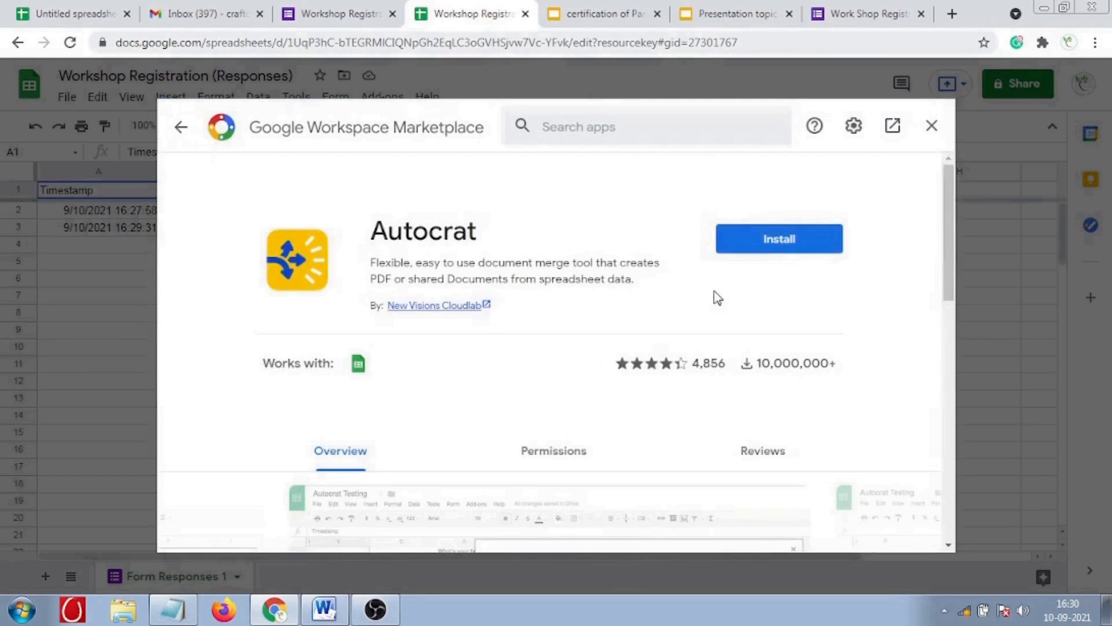
{"action": "left_click", "coordinate": [772, 255]}
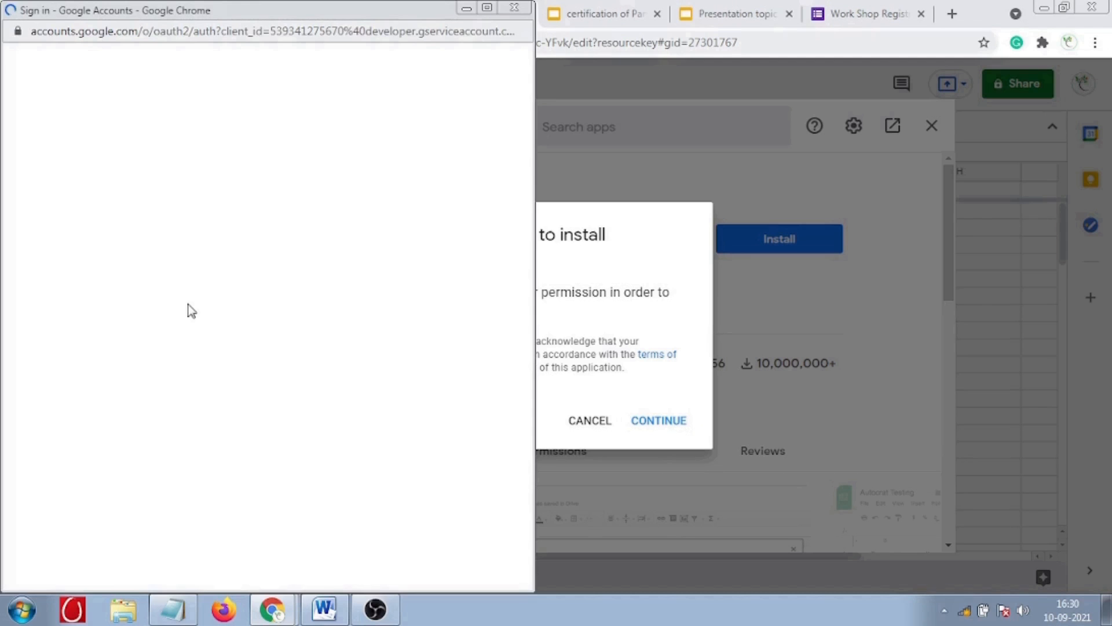
{"action": "left_click", "coordinate": [216, 315]}
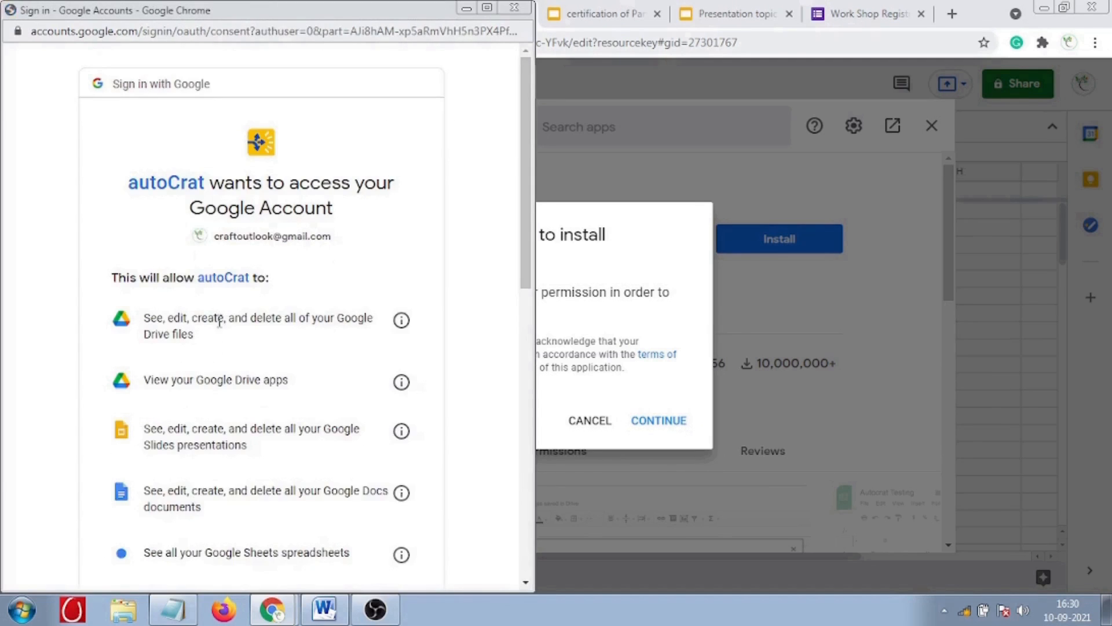
{"action": "scroll", "coordinate": [255, 422], "scroll_direction": "down", "scroll_amount": 10}
{"action": "left_click", "coordinate": [347, 481]}
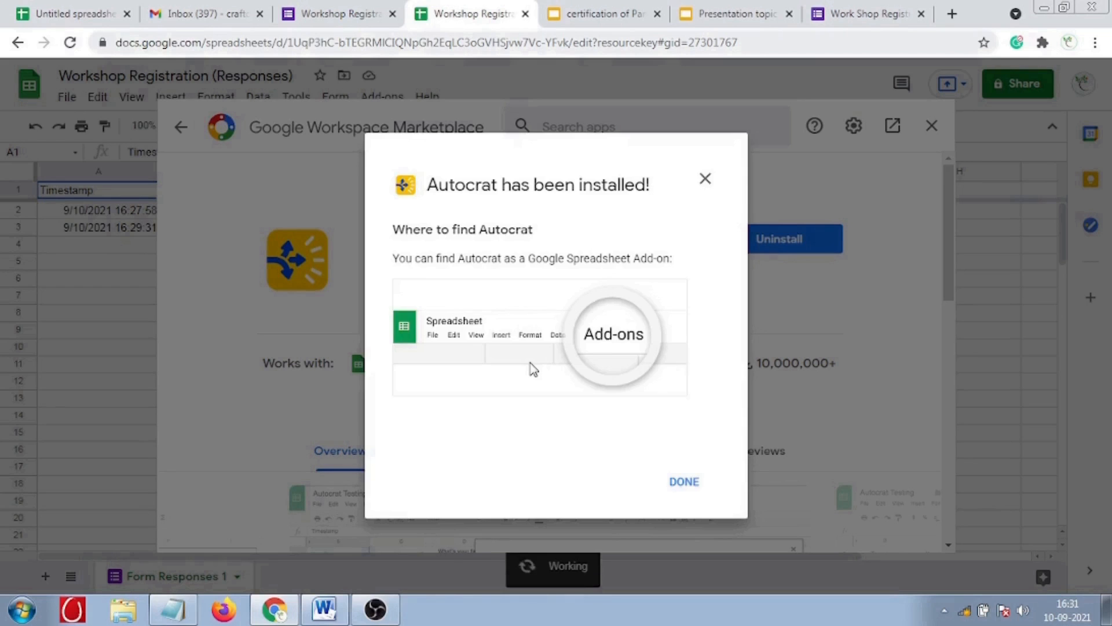
- Dismiss the install confirmation, verify Autocrat under Add-ons, and switch to the Presentation topic deck
{"action": "left_click", "coordinate": [682, 485]}
{"action": "left_click", "coordinate": [380, 100]}
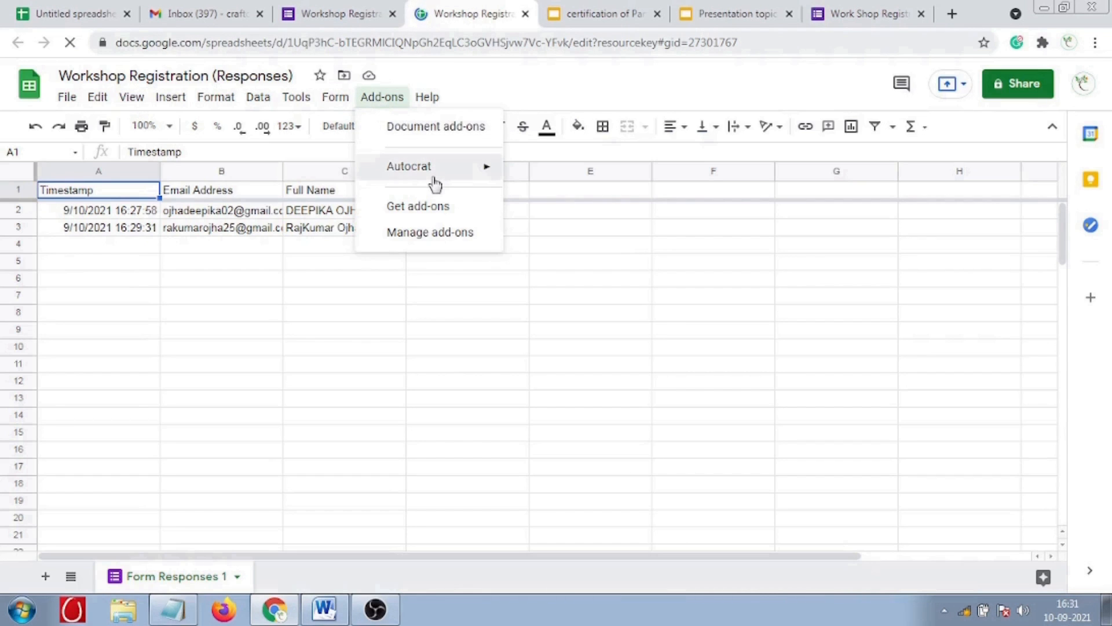
{"action": "mouse_move", "coordinate": [435, 171]}
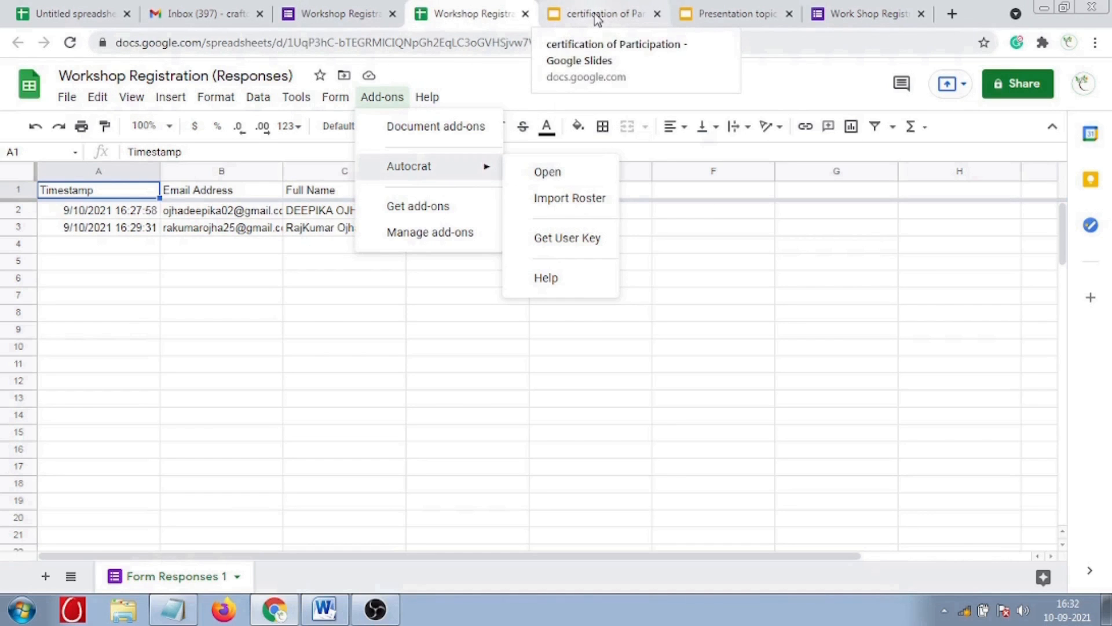
{"action": "left_click", "coordinate": [698, 17]}
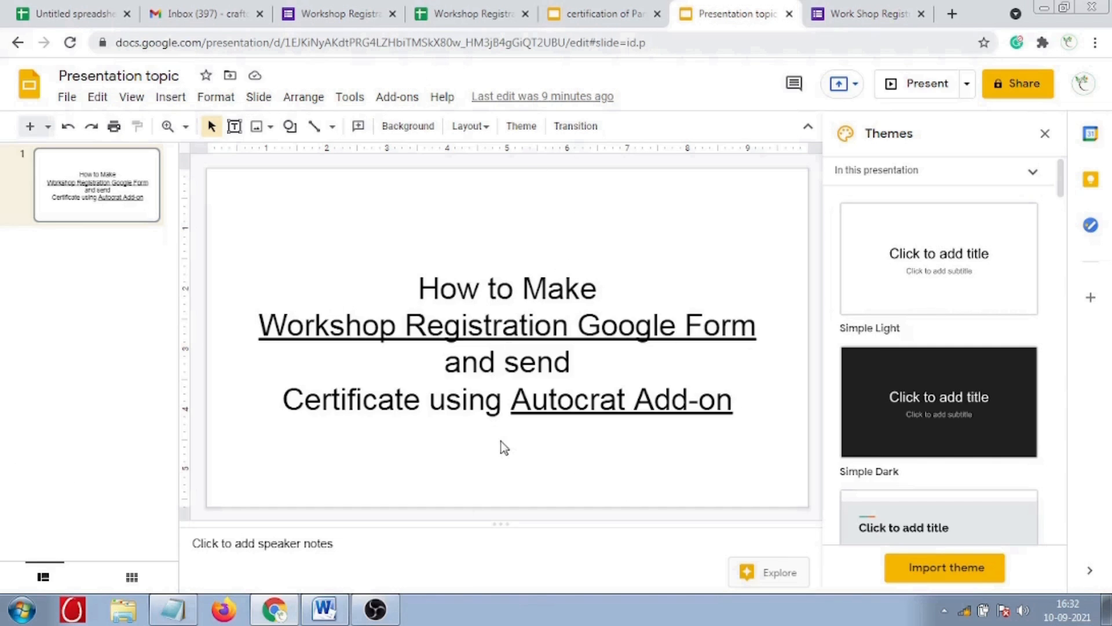
- From the certification of Participation deck, create a new blank presentation and switch to it
{"action": "left_click", "coordinate": [593, 24]}
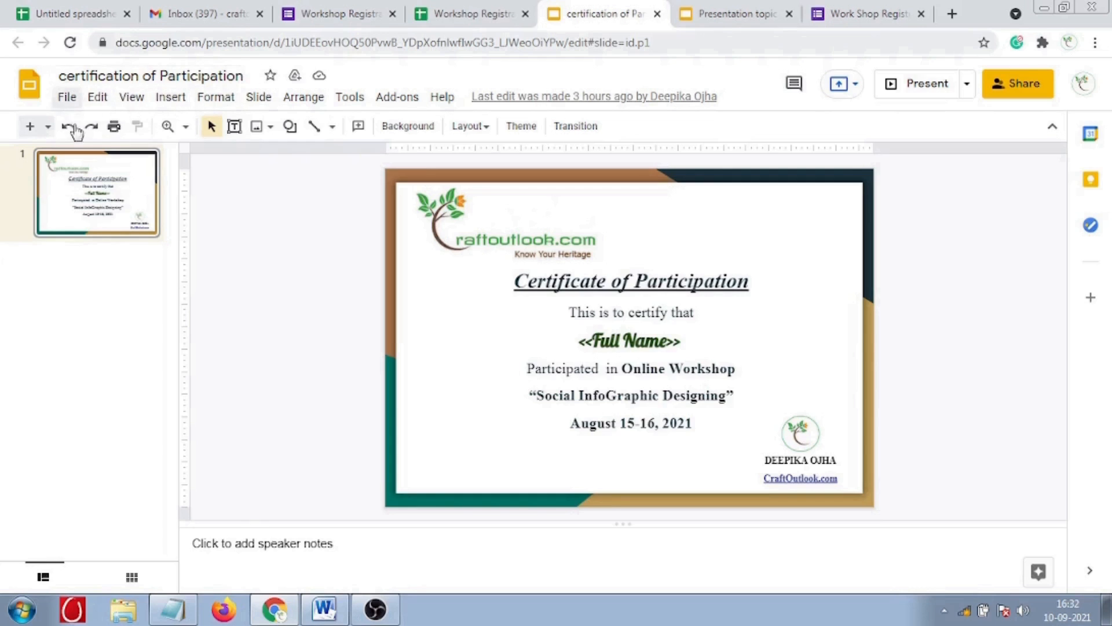
{"action": "left_click", "coordinate": [67, 99]}
{"action": "mouse_move", "coordinate": [91, 168]}
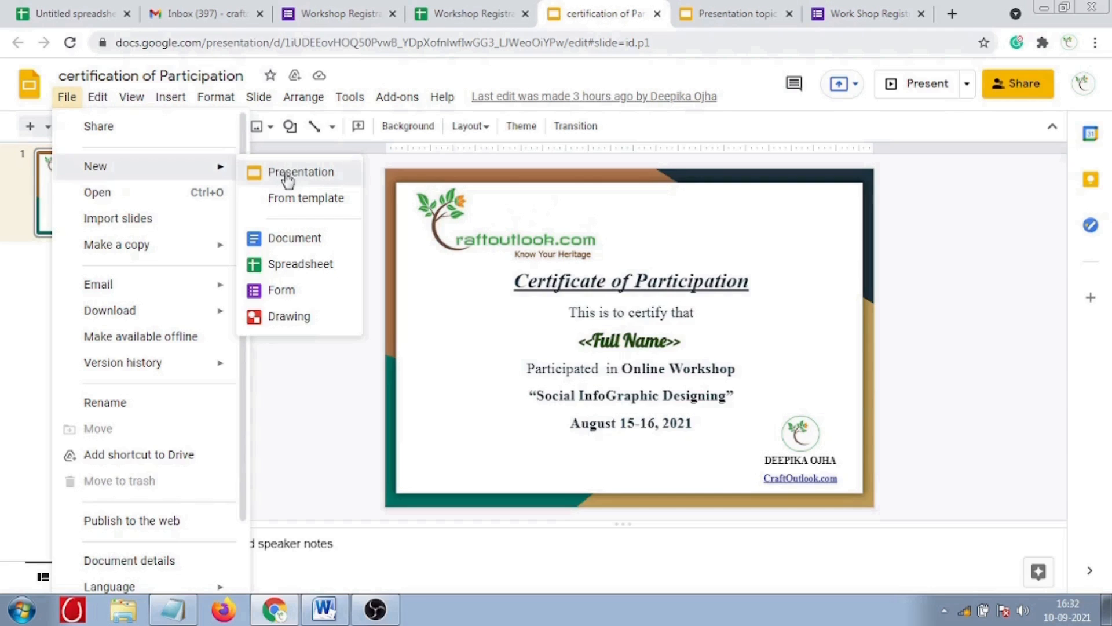
{"action": "left_click", "coordinate": [301, 197]}
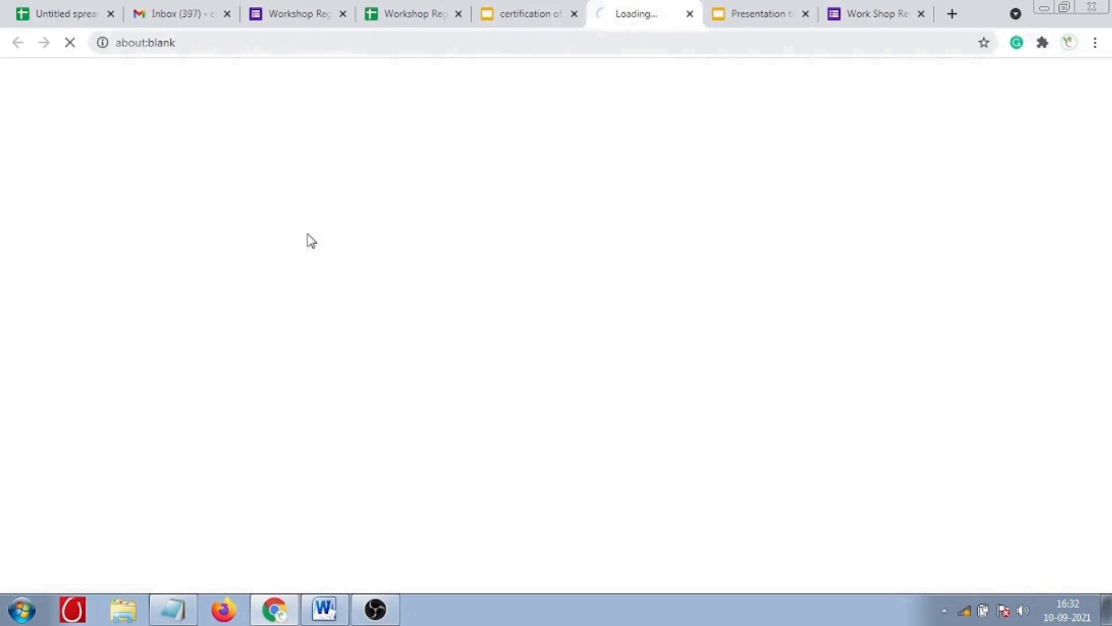
{"action": "left_click", "coordinate": [513, 22]}
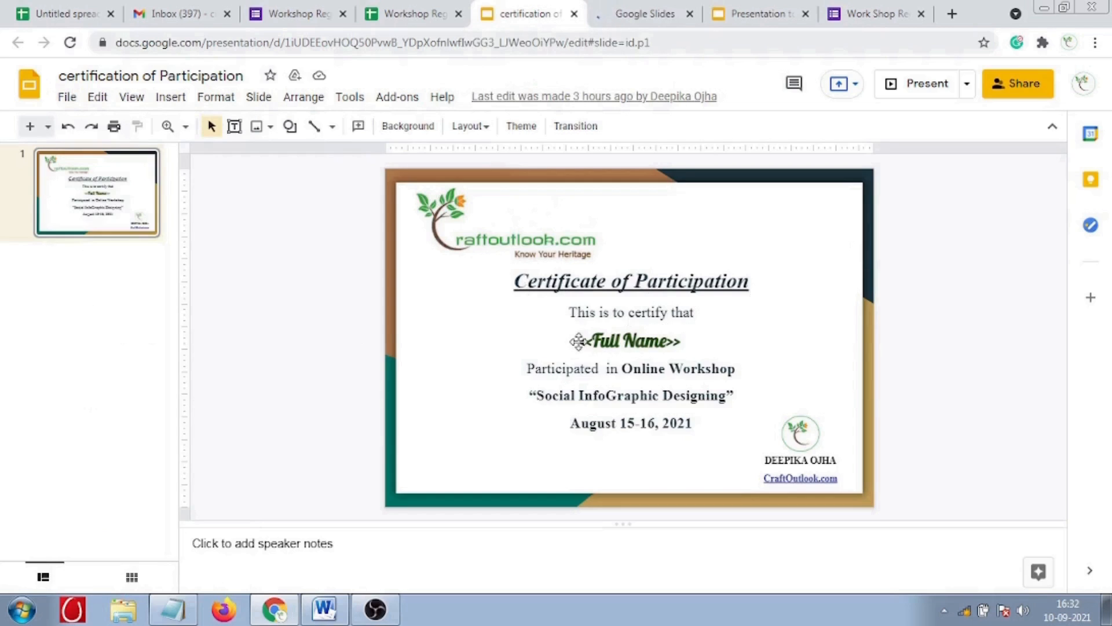
{"action": "left_click", "coordinate": [660, 15]}
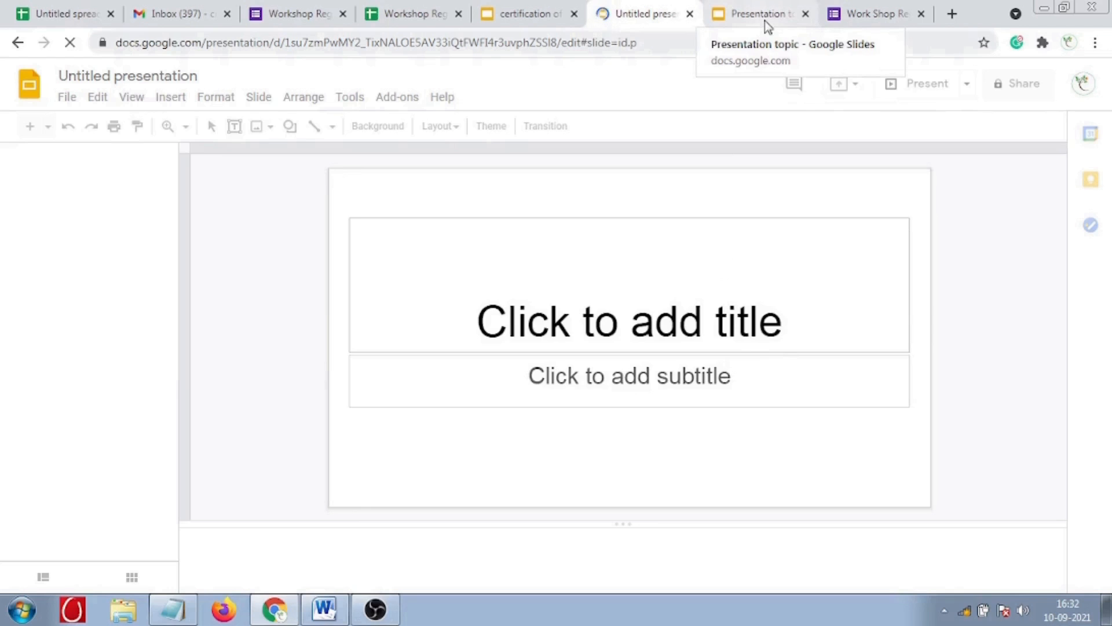
- Apply the Shift theme from the Themes panel and rename the presentation to 'certificate'
{"action": "left_click", "coordinate": [110, 75]}
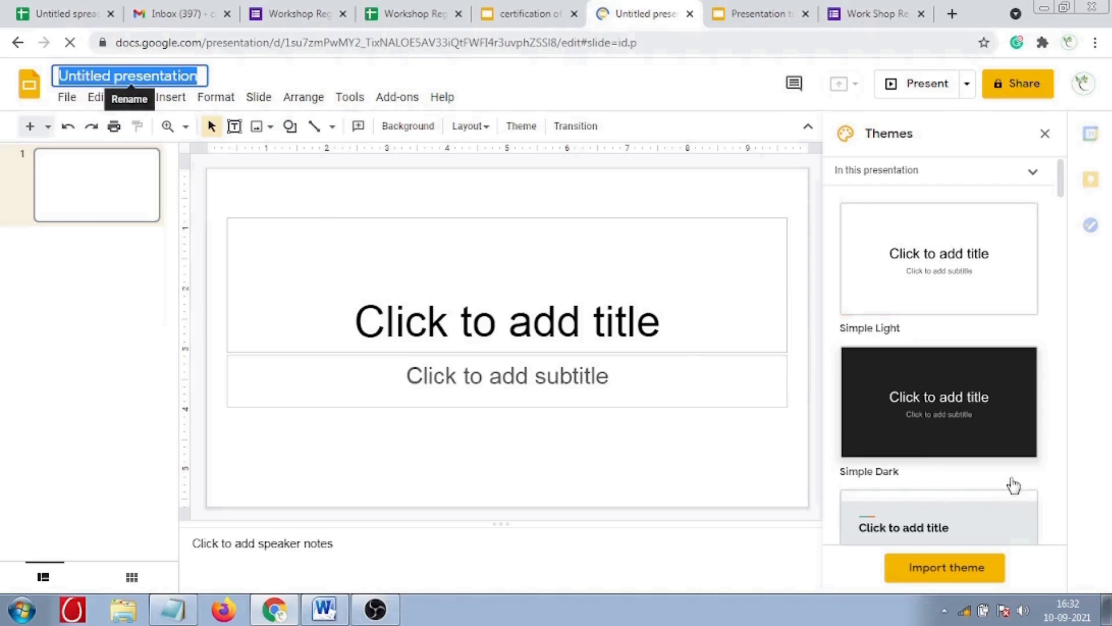
{"action": "scroll", "coordinate": [1014, 484], "scroll_direction": "down", "scroll_amount": 15}
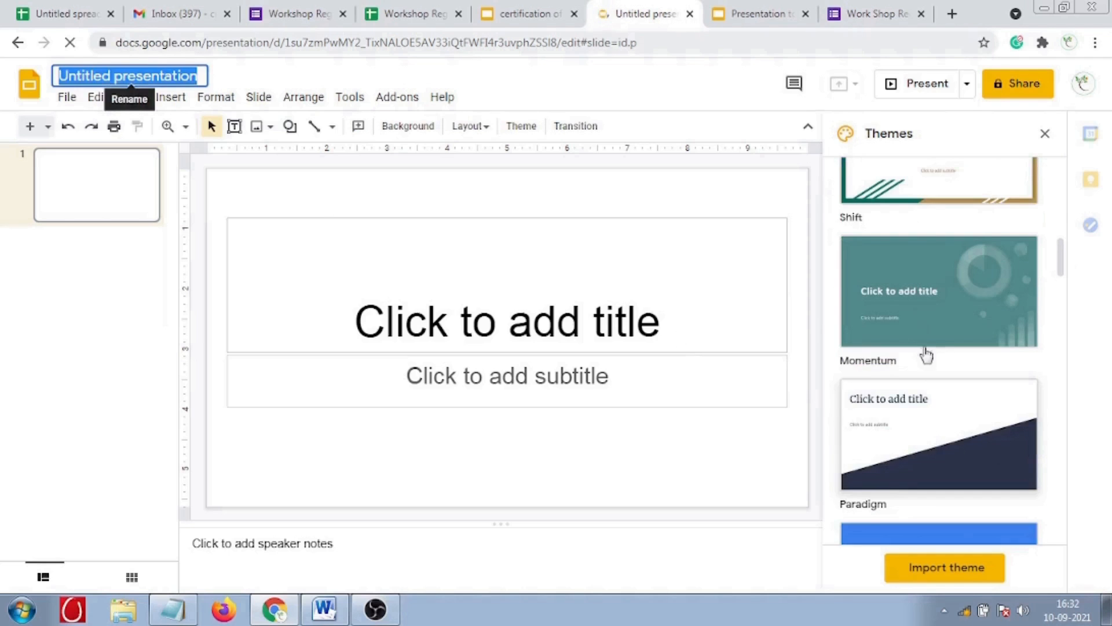
{"action": "scroll", "coordinate": [903, 348], "scroll_direction": "up", "scroll_amount": 2}
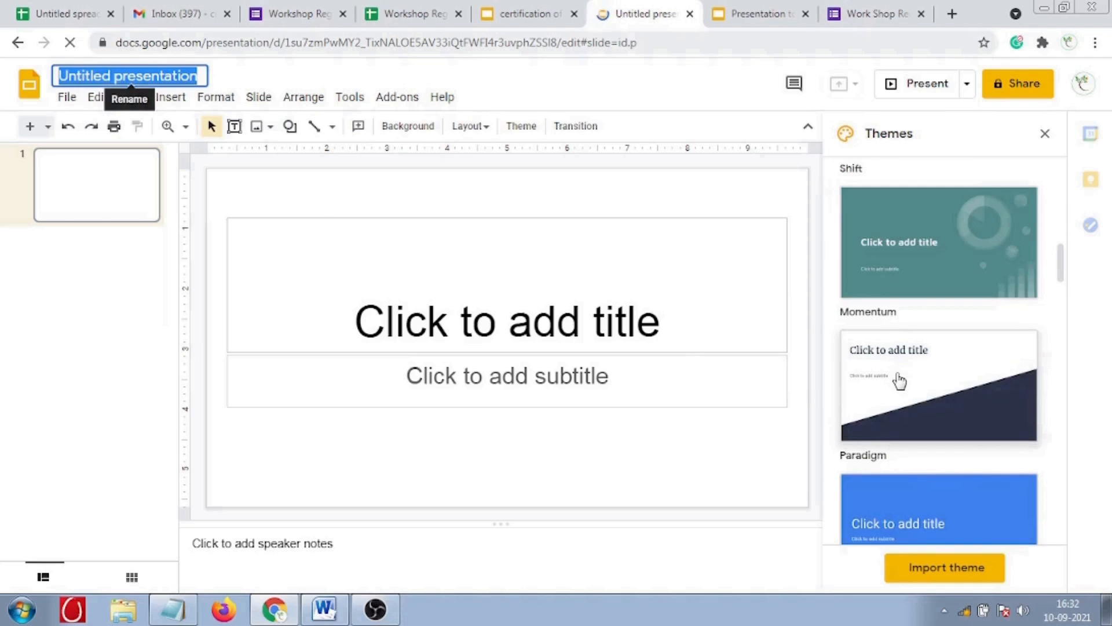
{"action": "scroll", "coordinate": [900, 381], "scroll_direction": "down", "scroll_amount": 3}
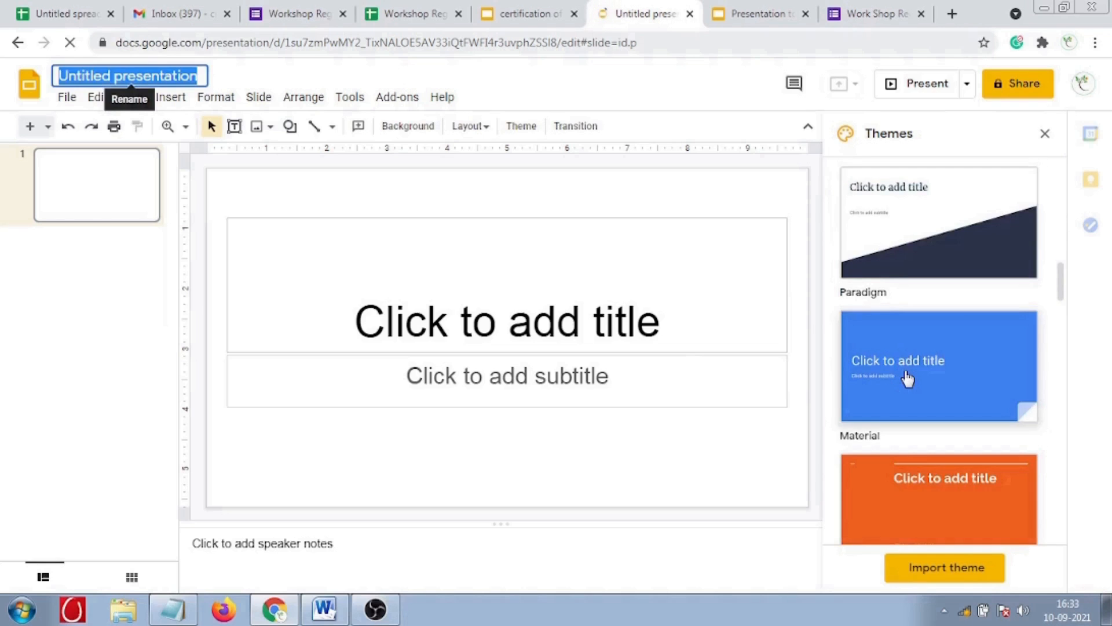
{"action": "scroll", "coordinate": [907, 379], "scroll_direction": "up", "scroll_amount": 7}
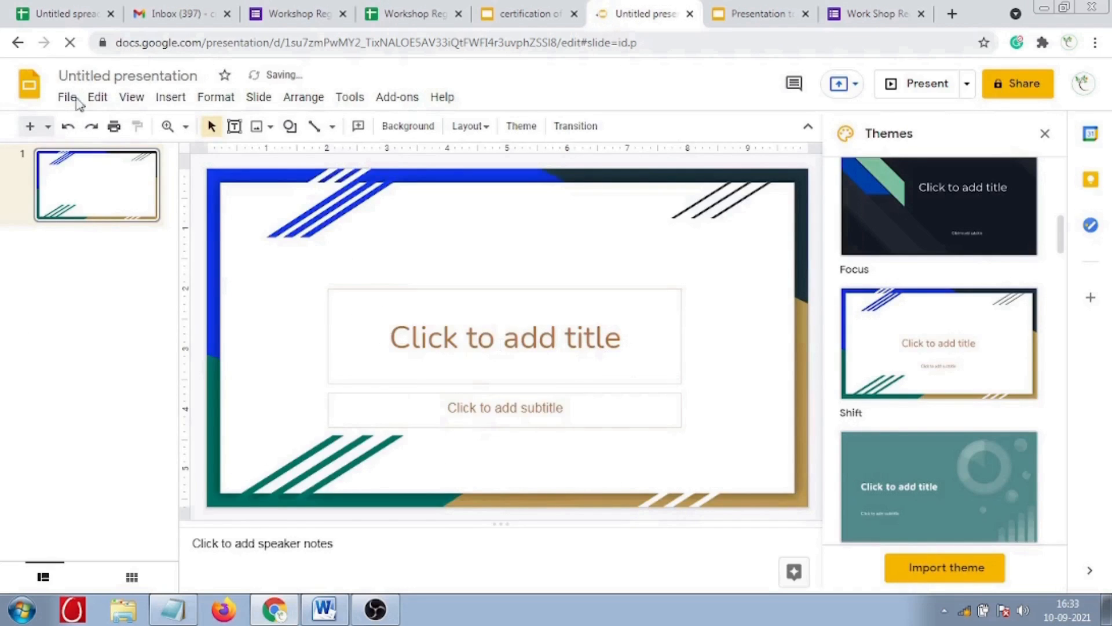
{"action": "left_click", "coordinate": [83, 75]}
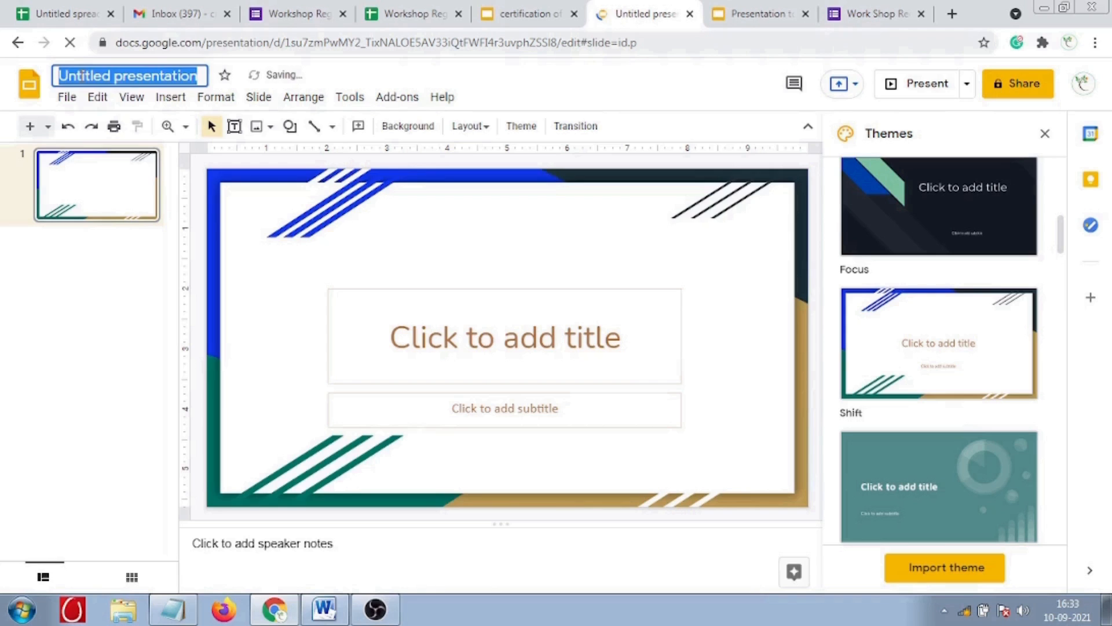
{"action": "type", "text": "certificate"}
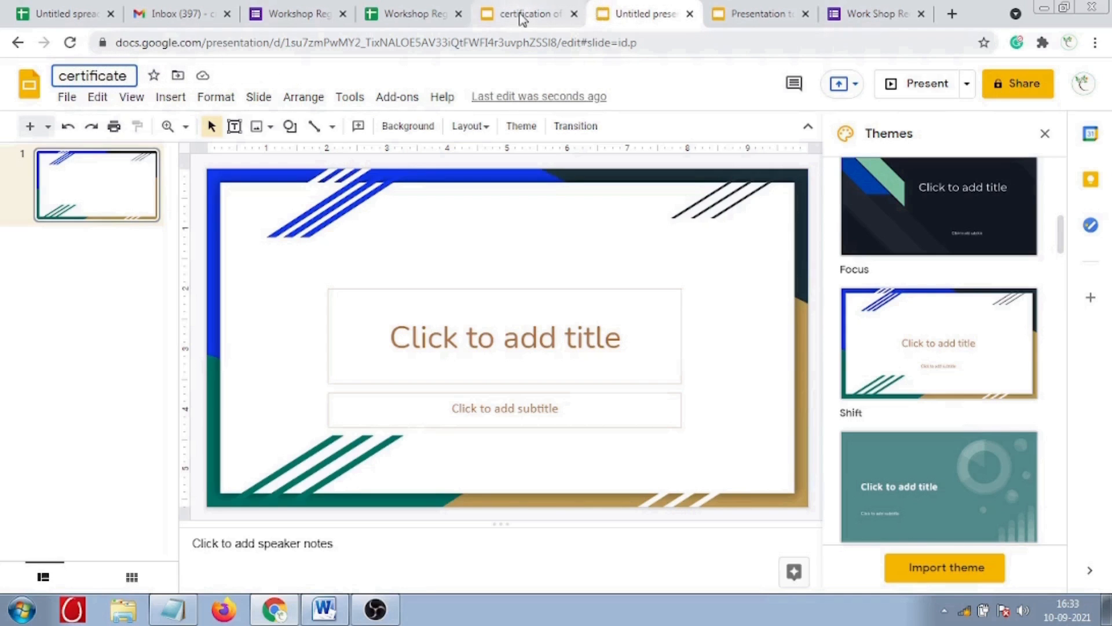
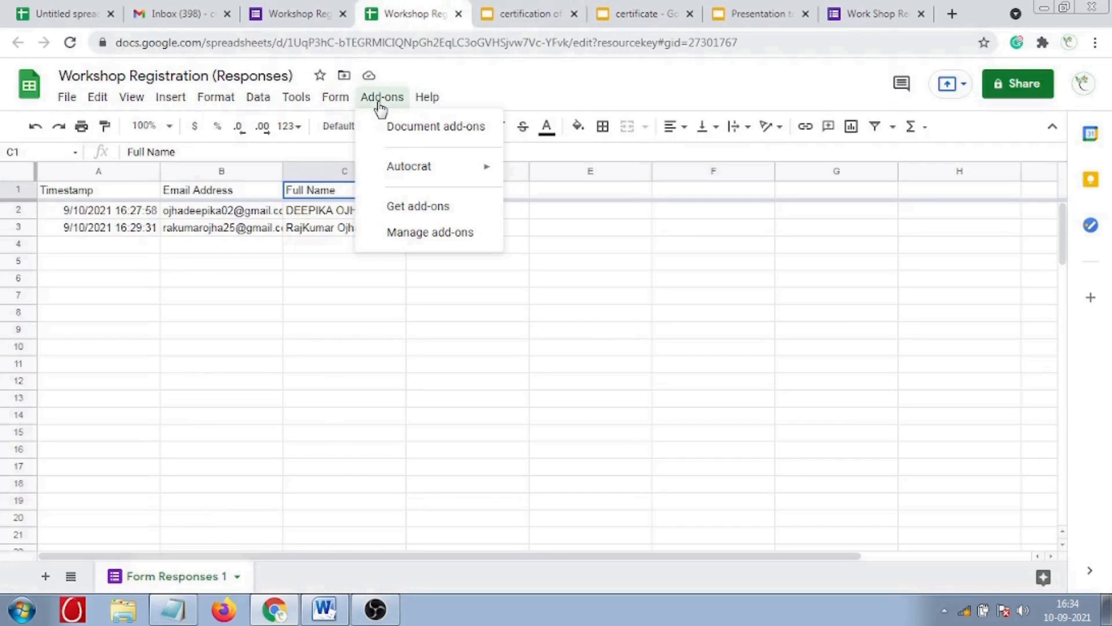
- Launch AutoCrat from Add-ons over the Workshop Registration responses sheet
{"action": "mouse_move", "coordinate": [424, 172]}
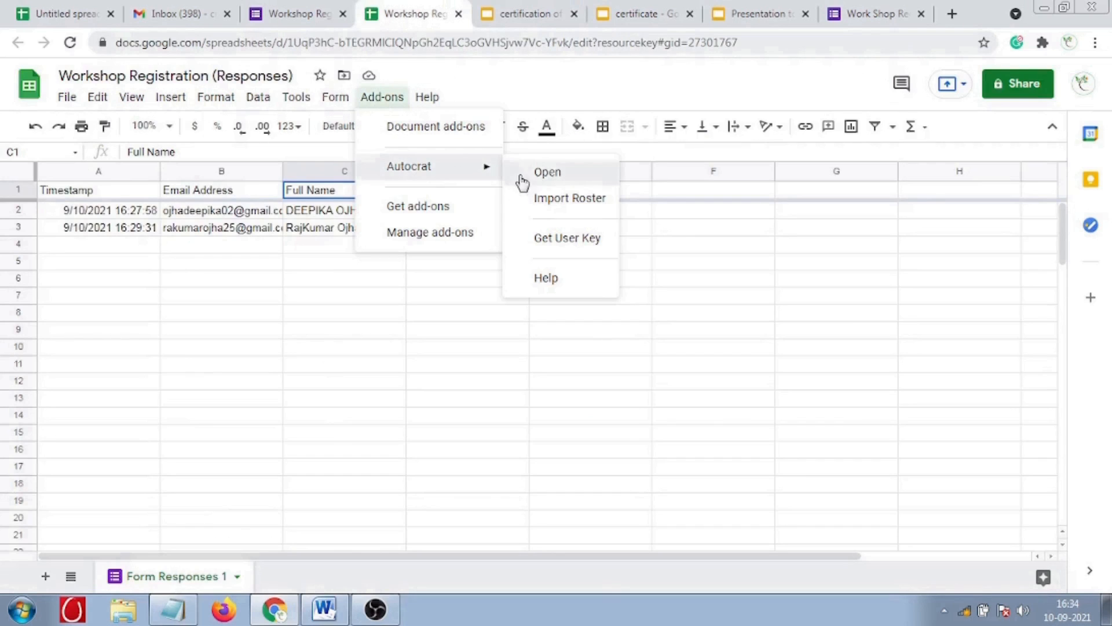
{"action": "left_click", "coordinate": [539, 241]}
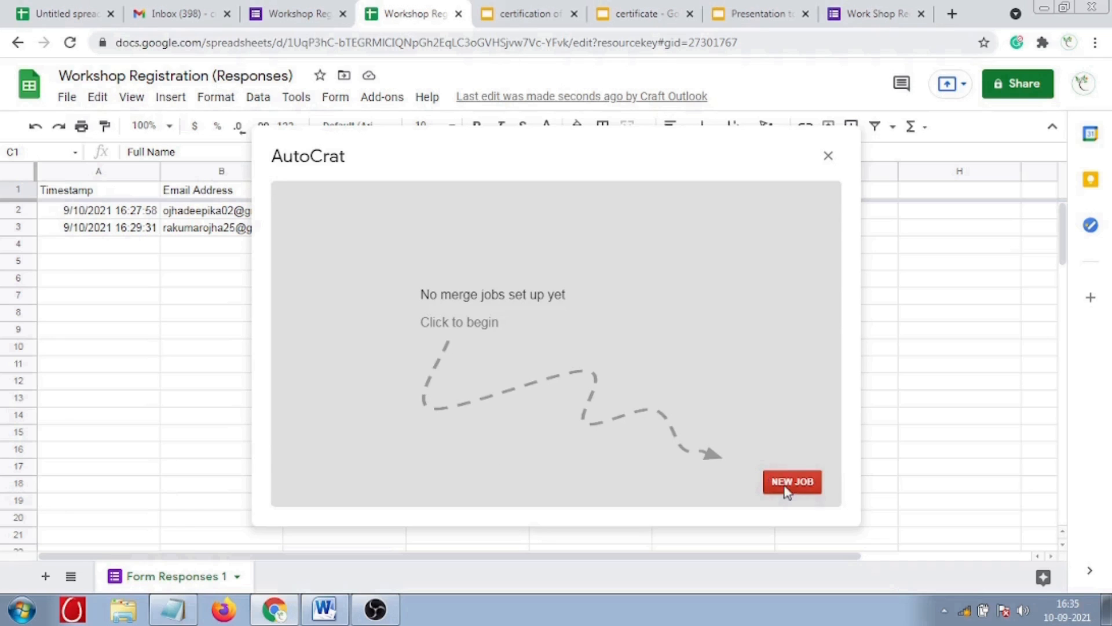
- Create an AutoCrat job named 'Certificate' using the certification slides from Drive as template
{"action": "left_click", "coordinate": [782, 483]}
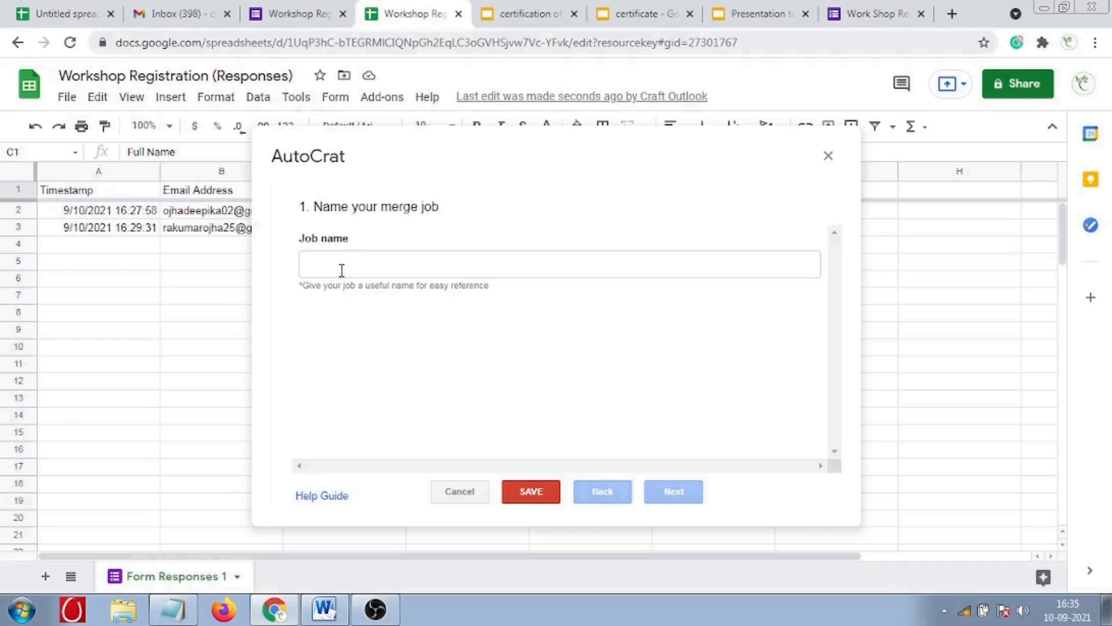
{"action": "left_click", "coordinate": [343, 264]}
{"action": "type", "text": "Ce"}
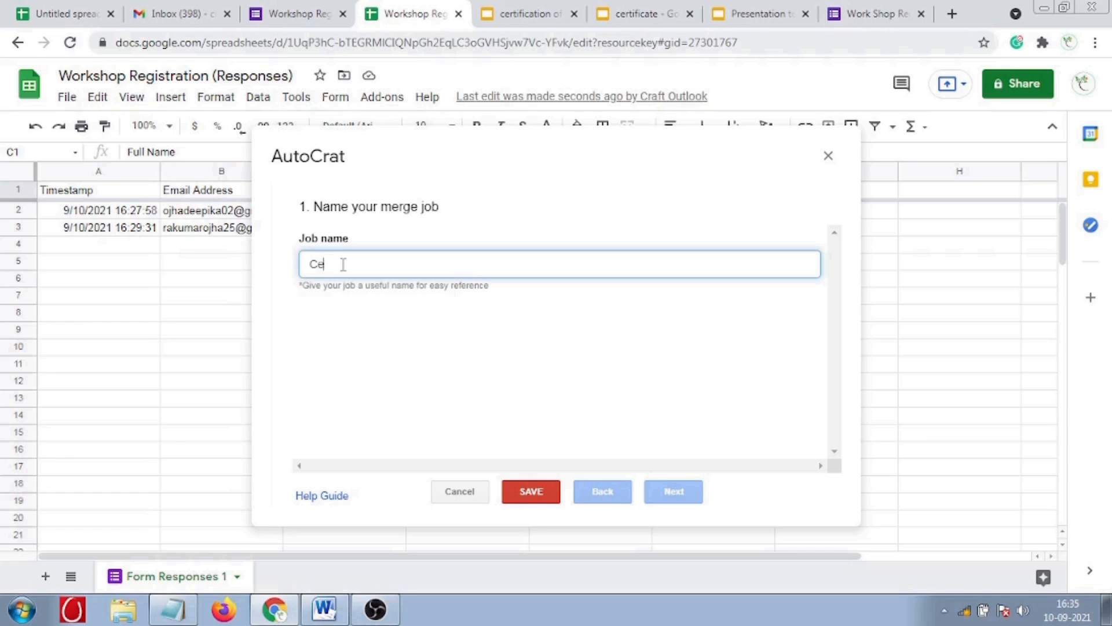
{"action": "type", "text": "rtificate"}
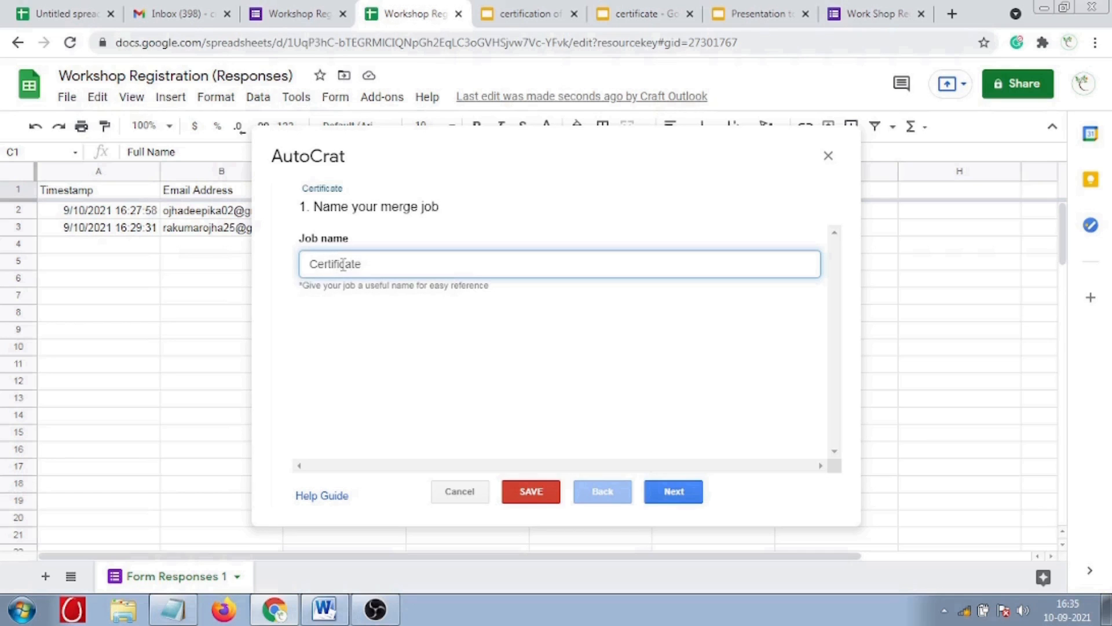
{"action": "left_click", "coordinate": [681, 495]}
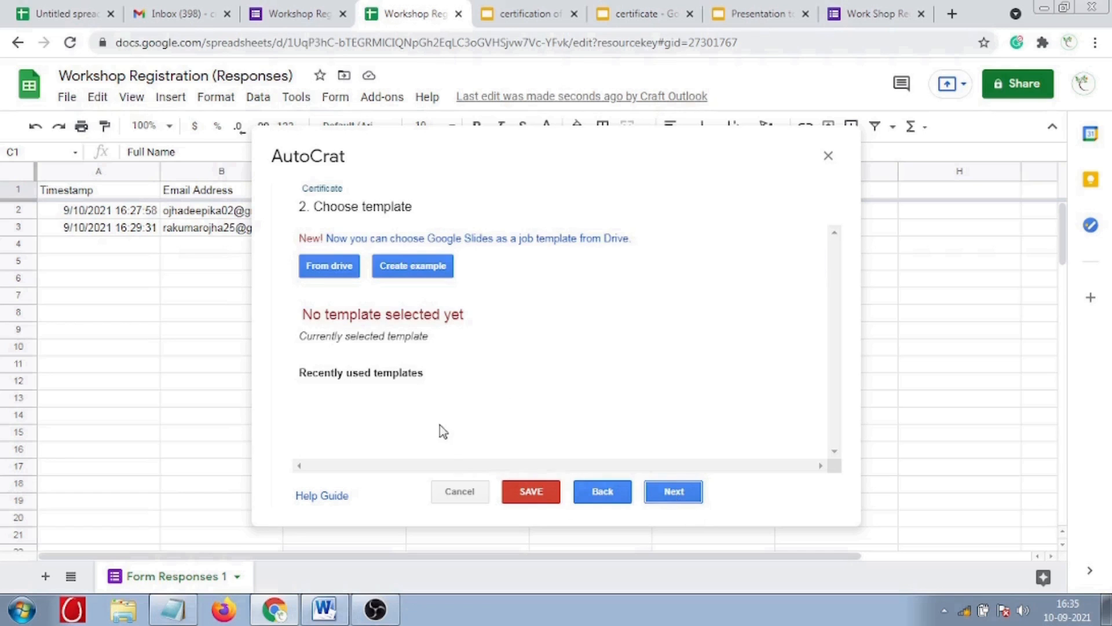
{"action": "left_click", "coordinate": [322, 268]}
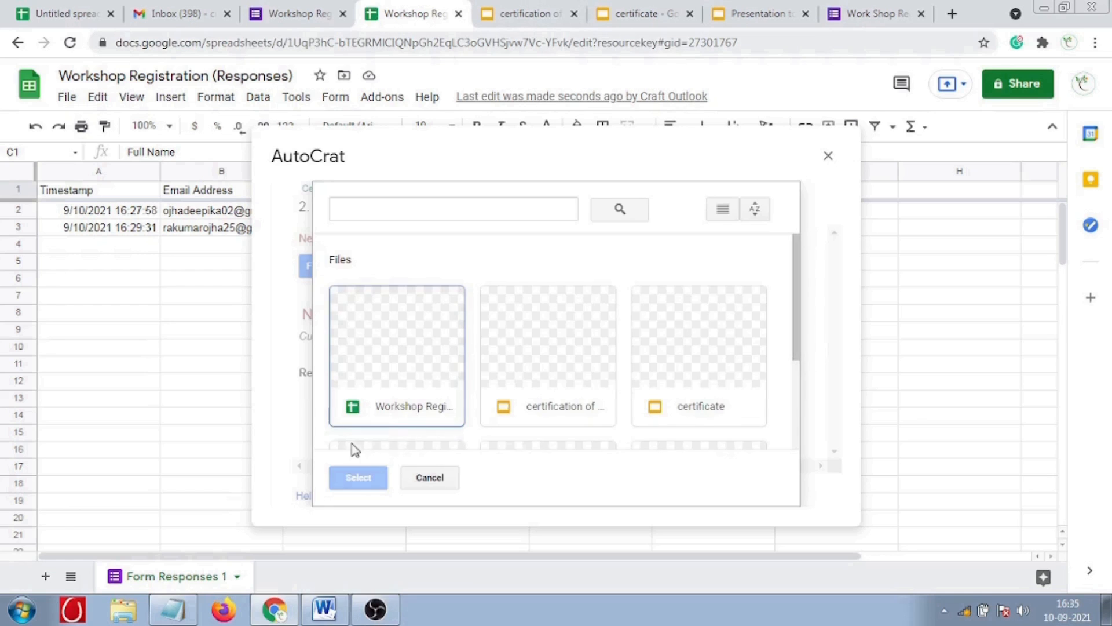
{"action": "left_click", "coordinate": [543, 350]}
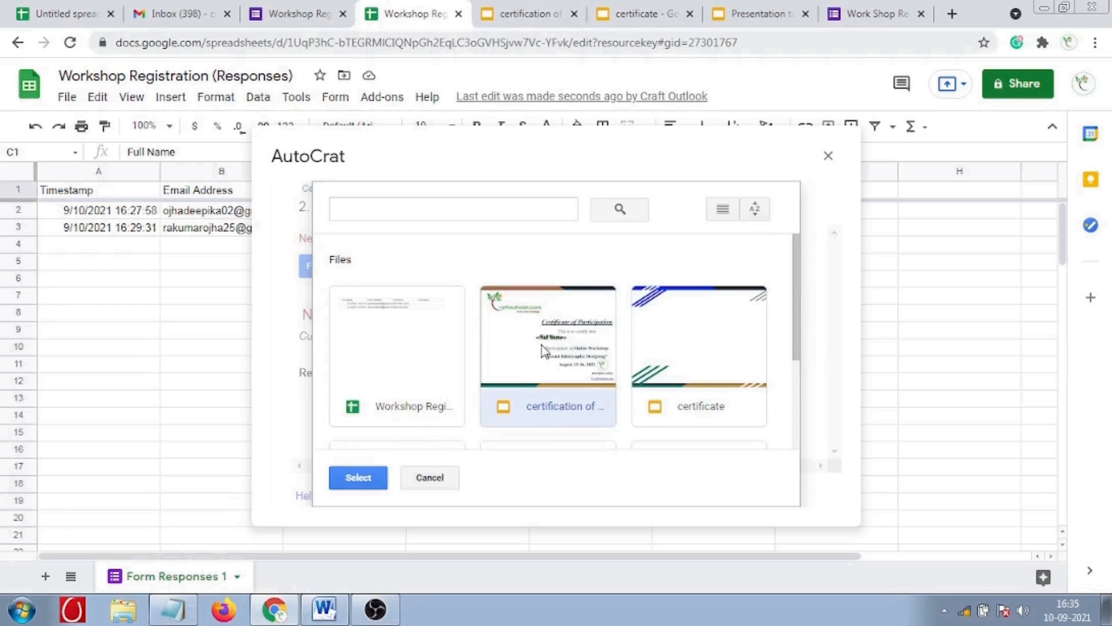
{"action": "left_click", "coordinate": [365, 483]}
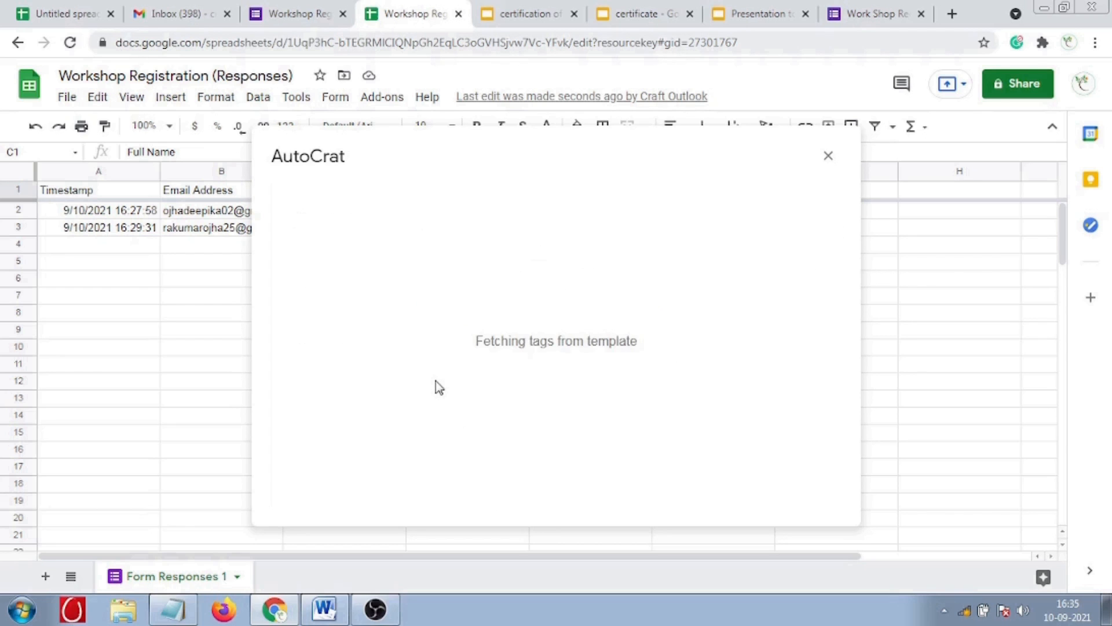
- Confirm the <<Full Name>> tag maps to the Full Name column
{"action": "left_click", "coordinate": [673, 491]}
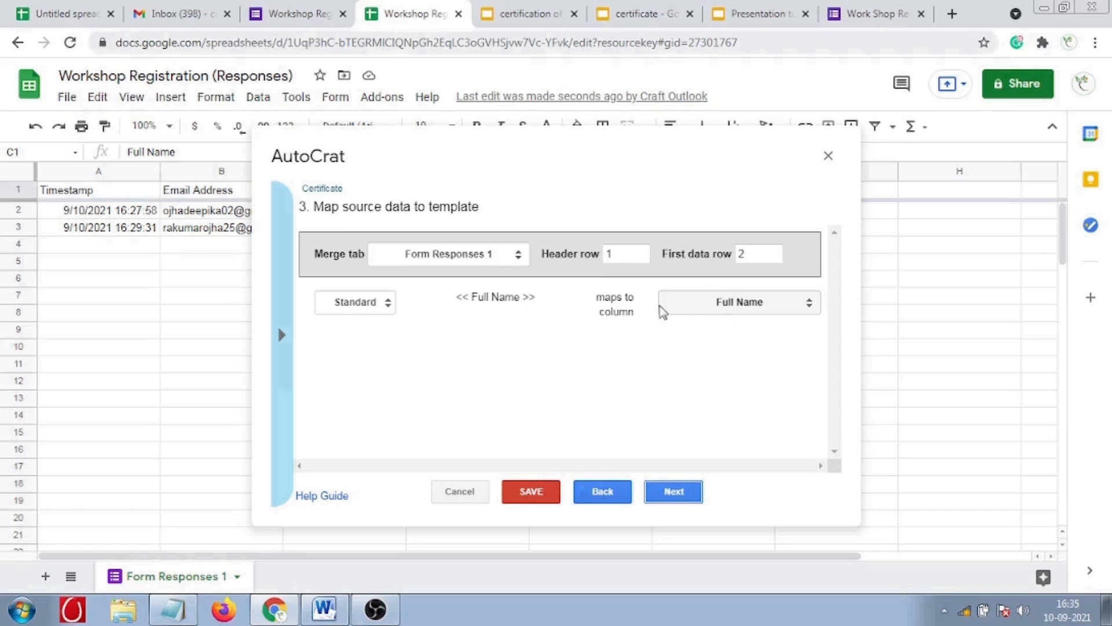
{"action": "left_click", "coordinate": [287, 348]}
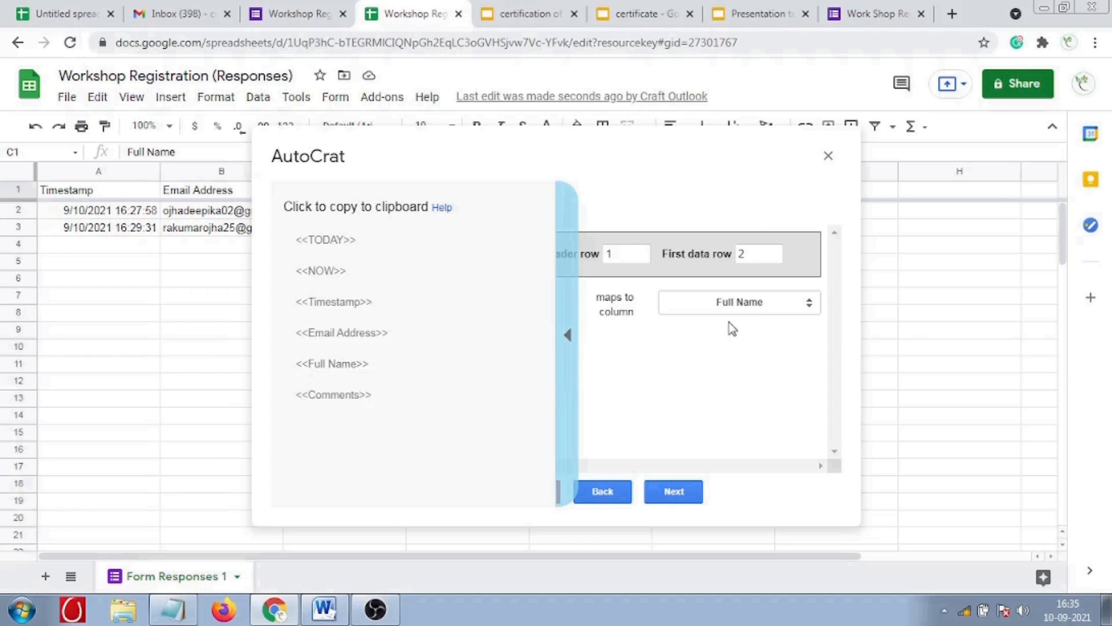
{"action": "left_click", "coordinate": [730, 305]}
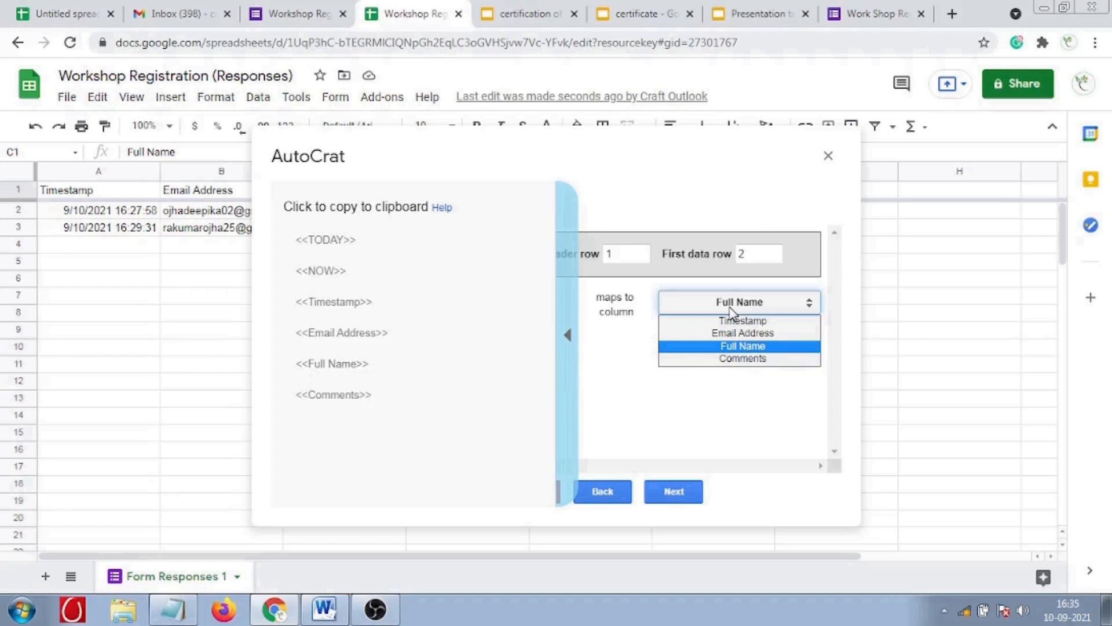
{"action": "left_click", "coordinate": [731, 310]}
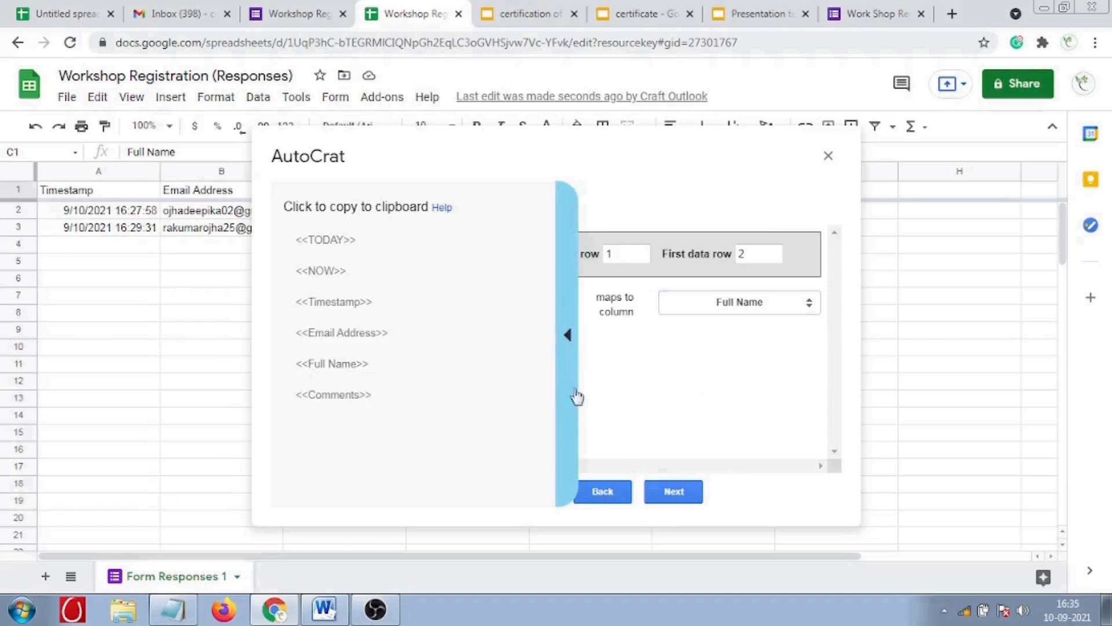
{"action": "left_click", "coordinate": [572, 355]}
- Name the merged files '<<Full Name>> Certificate' and set the output type to PDF
{"action": "left_click", "coordinate": [672, 491]}
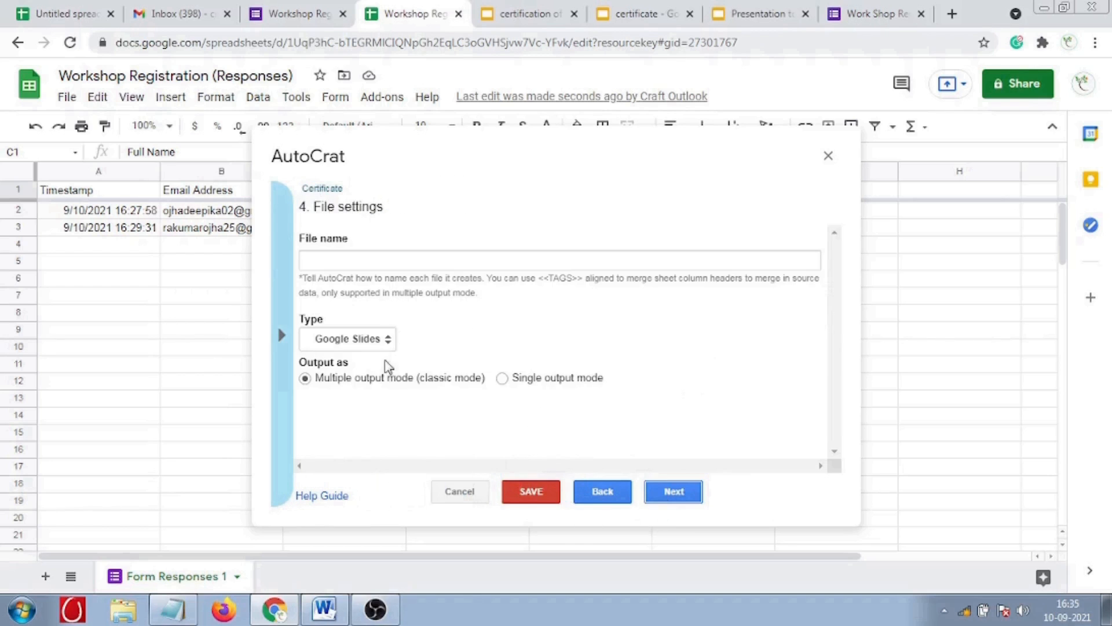
{"action": "left_click", "coordinate": [318, 261]}
{"action": "left_click", "coordinate": [281, 334]}
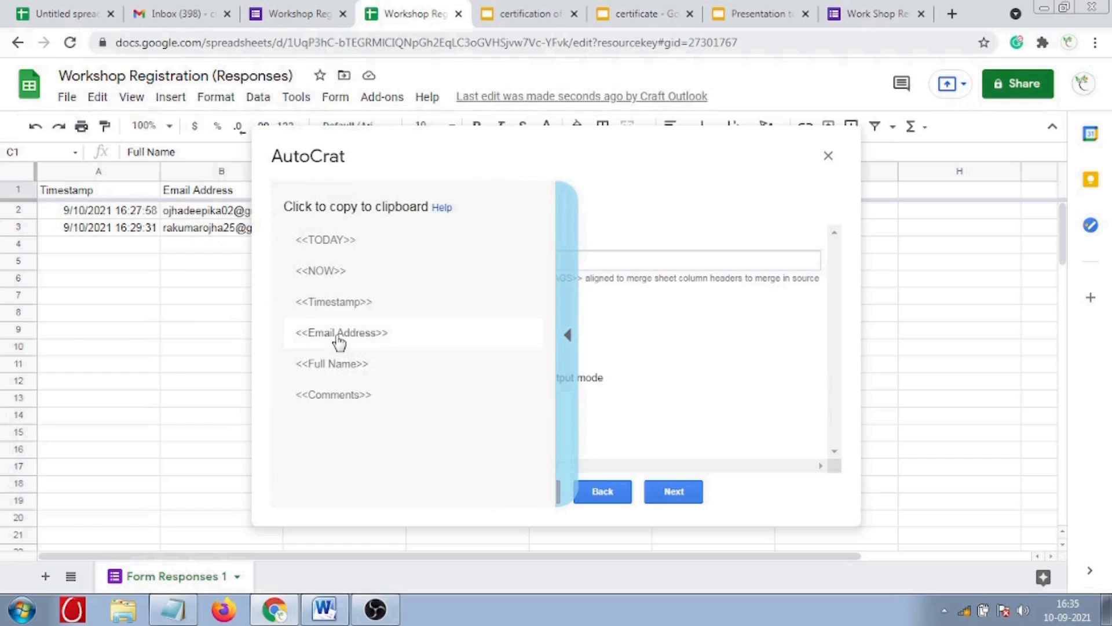
{"action": "right_click", "coordinate": [333, 366]}
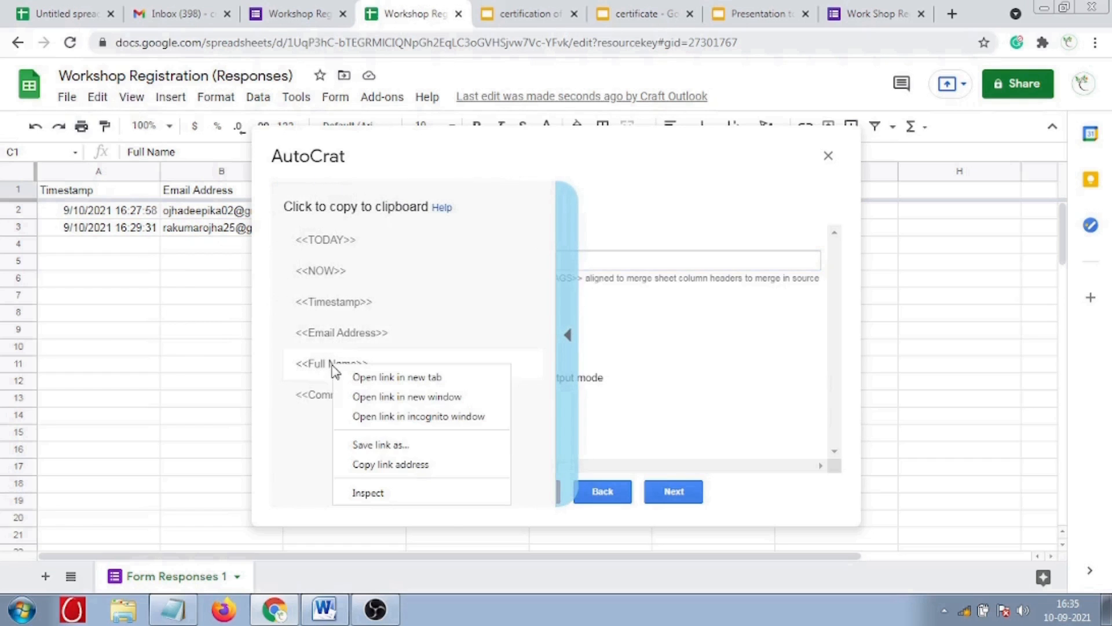
{"action": "left_click", "coordinate": [333, 366]}
{"action": "left_click", "coordinate": [359, 262]}
{"action": "type", "text": "<<Full Name>>"}
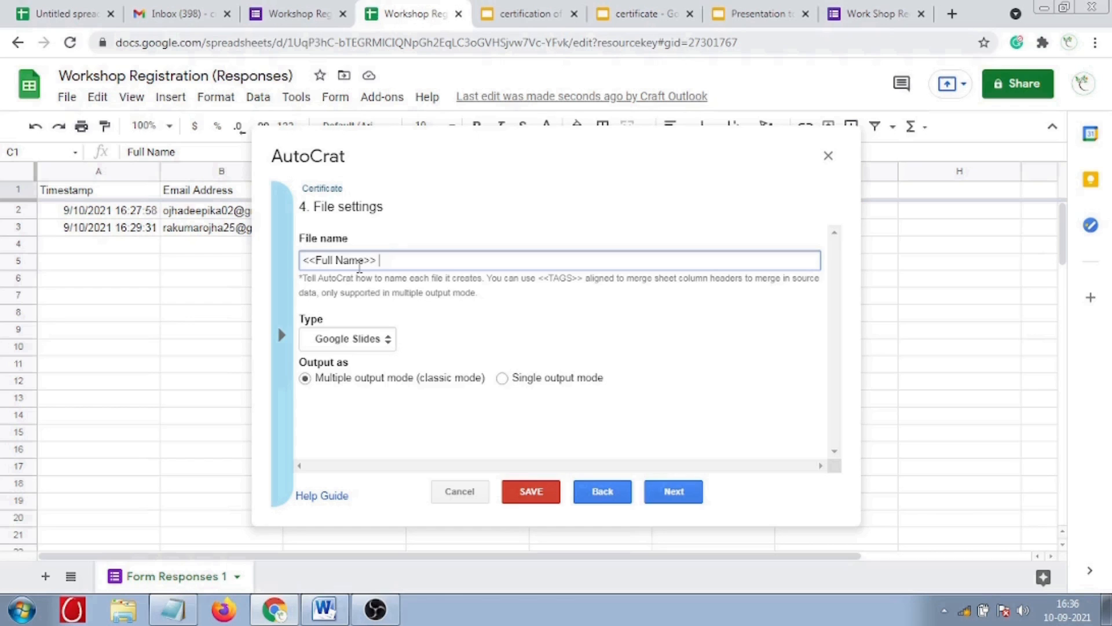
{"action": "type", "text": "Certificate"}
{"action": "left_click", "coordinate": [335, 342]}
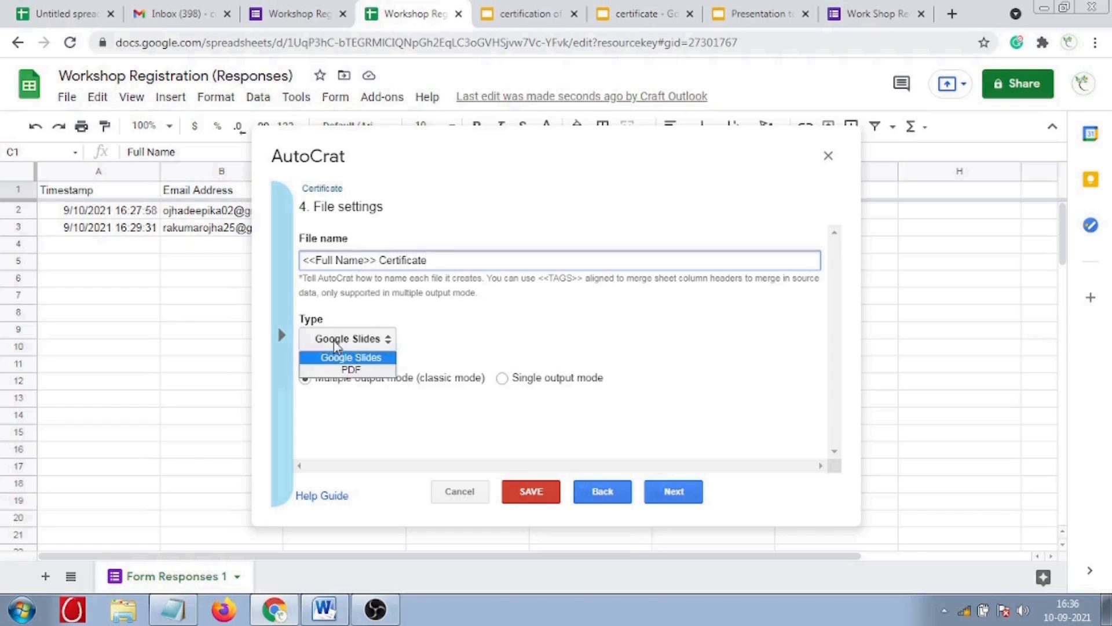
{"action": "left_click", "coordinate": [342, 370]}
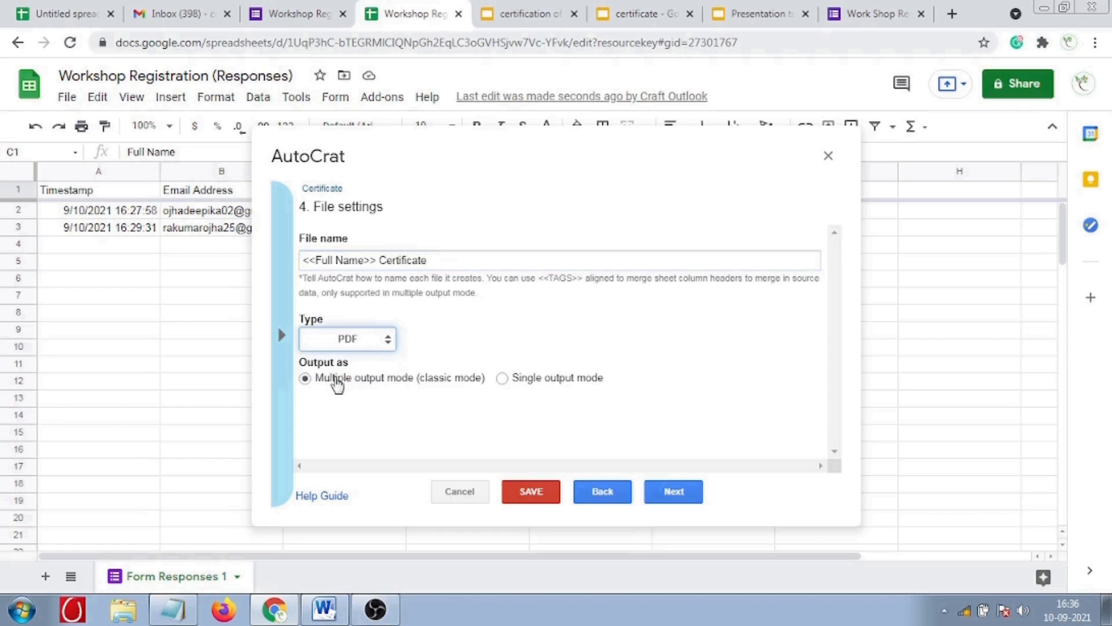
{"action": "left_click", "coordinate": [673, 492]}
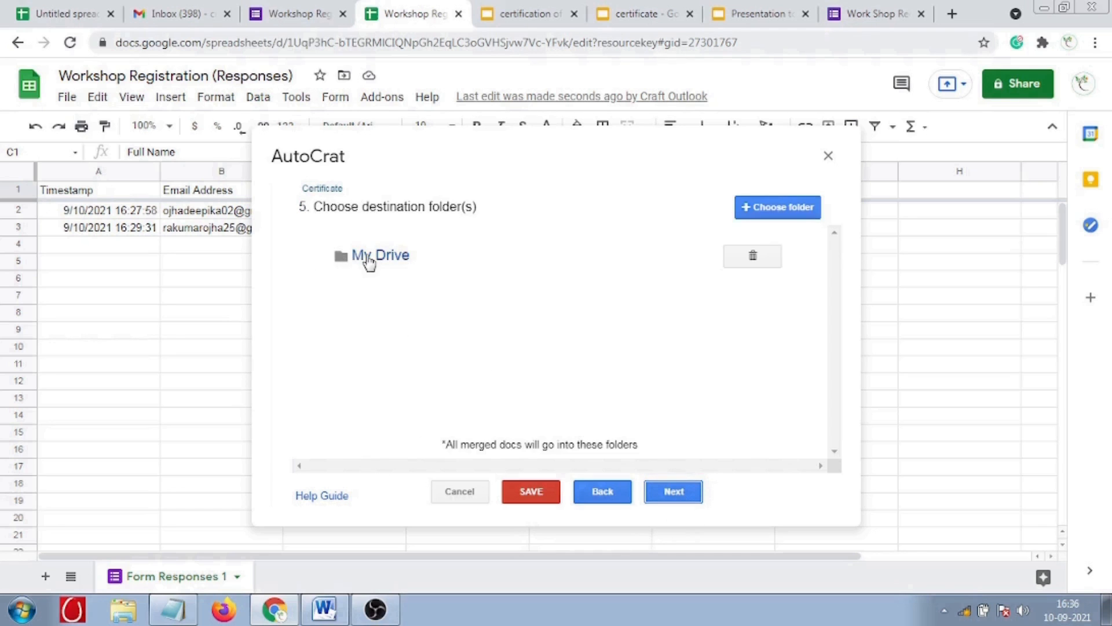
- Keep My Drive as destination and skip the folder reference and merge condition steps
{"action": "left_click", "coordinate": [779, 213]}
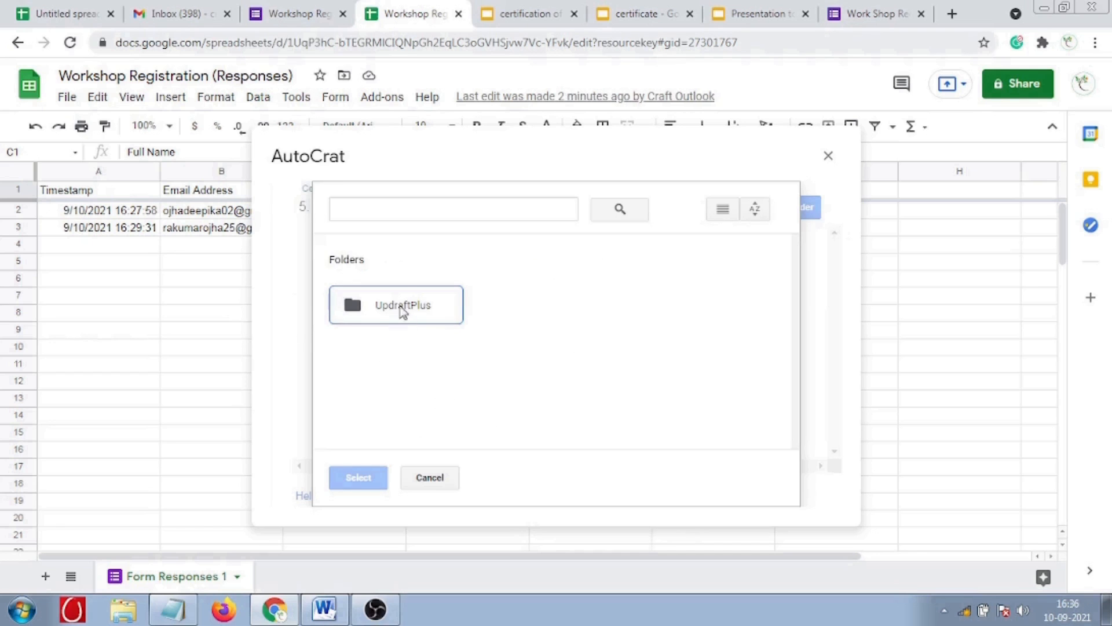
{"action": "left_click", "coordinate": [440, 479]}
{"action": "left_click", "coordinate": [379, 264]}
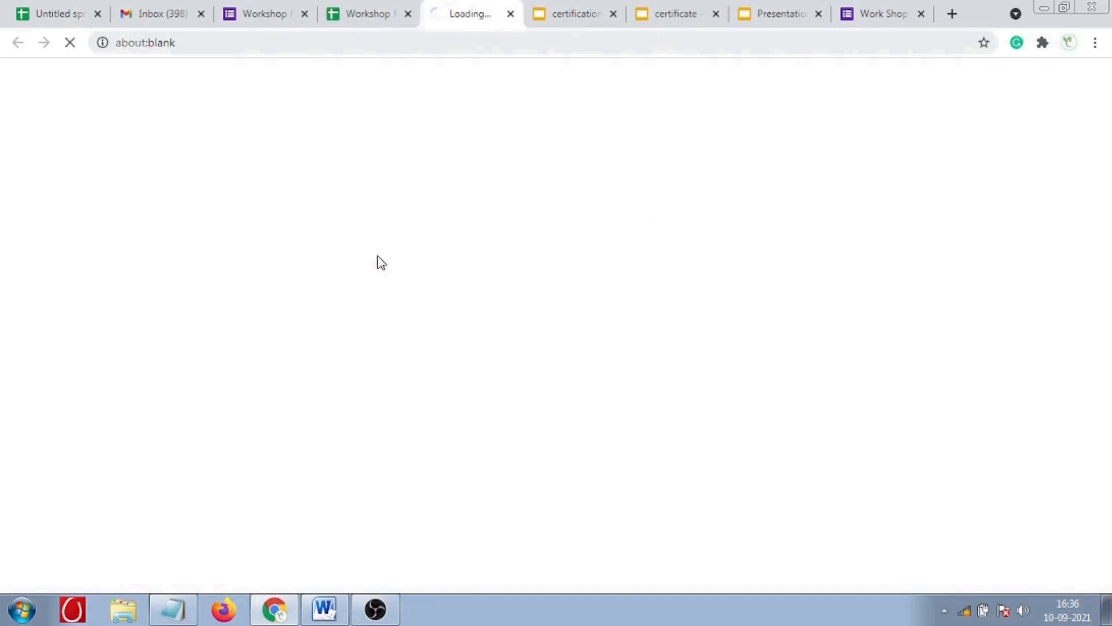
{"action": "left_click", "coordinate": [380, 16]}
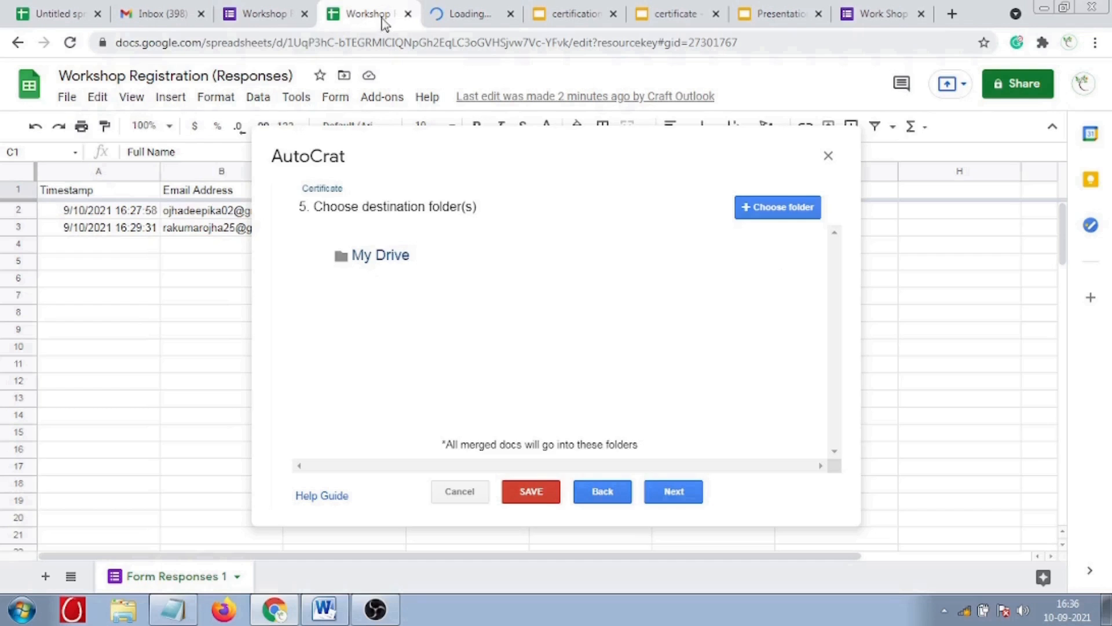
{"action": "left_click", "coordinate": [675, 493]}
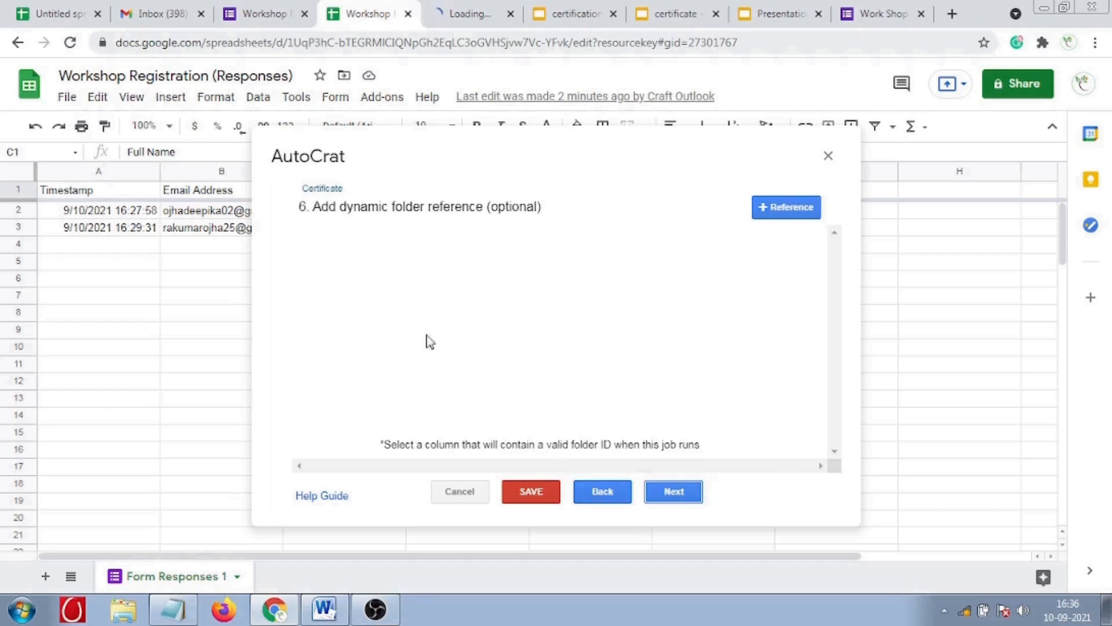
{"action": "left_click", "coordinate": [673, 492]}
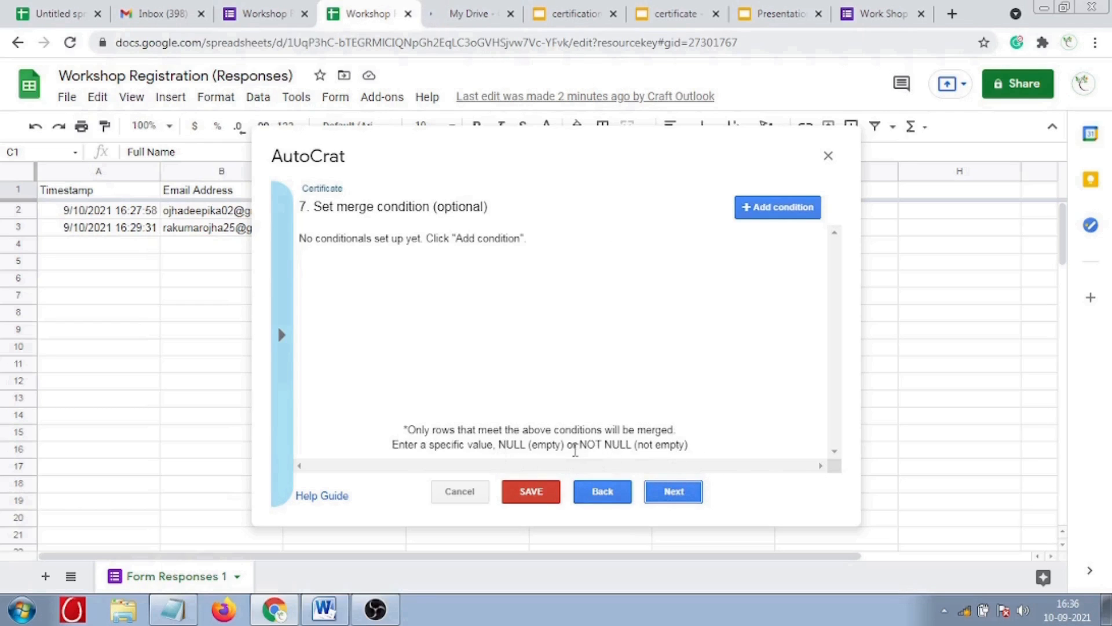
{"action": "left_click_drag", "start_coordinate": [409, 429], "coordinate": [696, 452]}
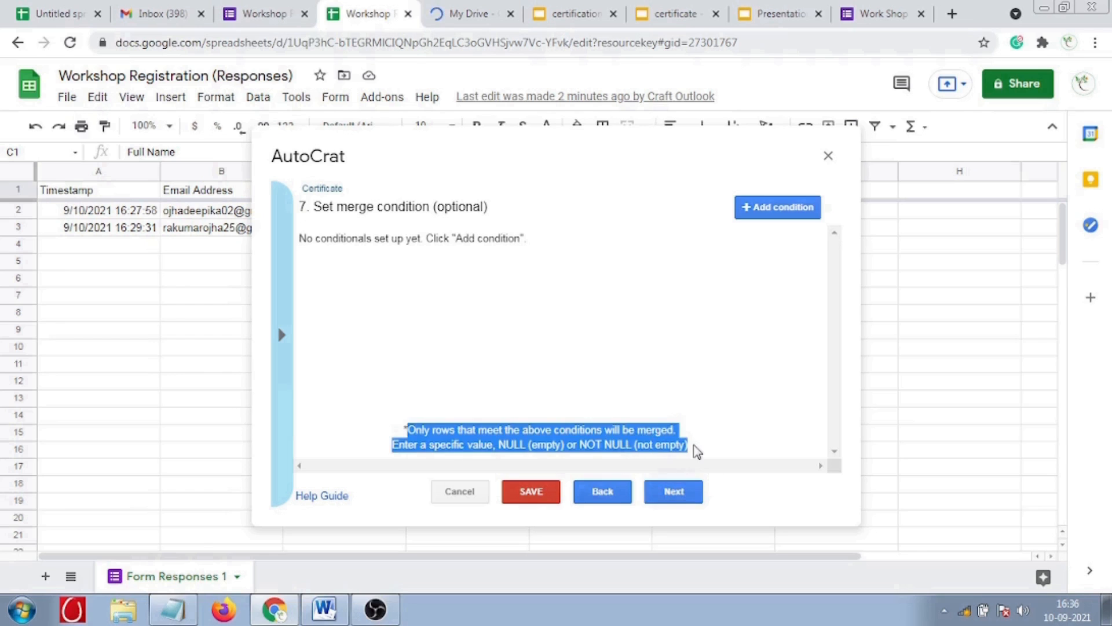
{"action": "left_click", "coordinate": [690, 498]}
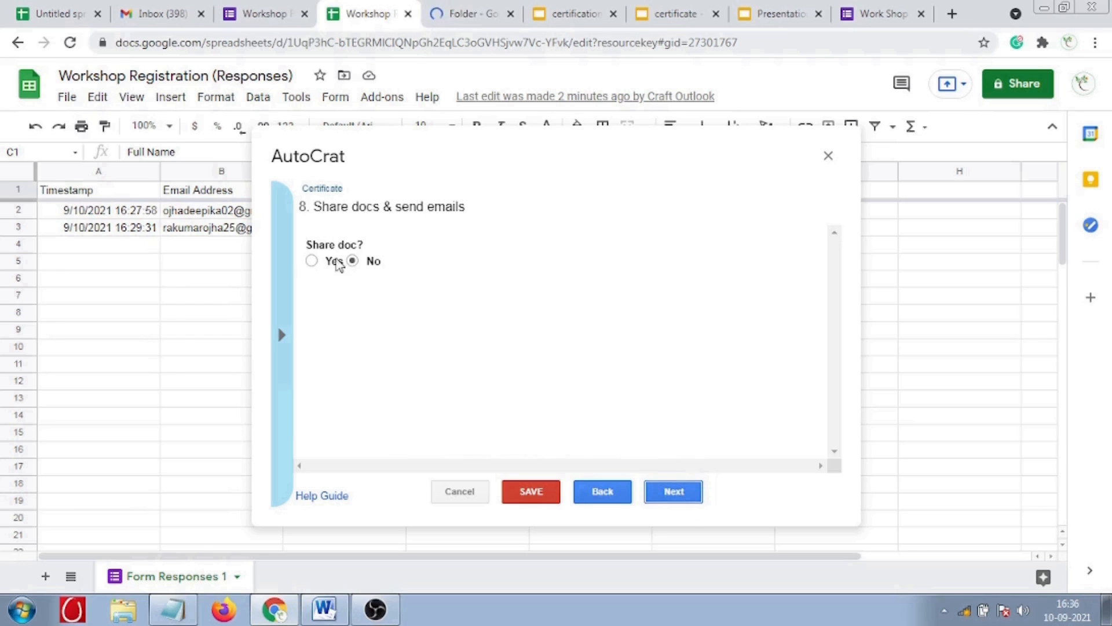
- Share each generated doc as PDF with re-sharing by collaborators turned off
{"action": "left_click", "coordinate": [312, 261]}
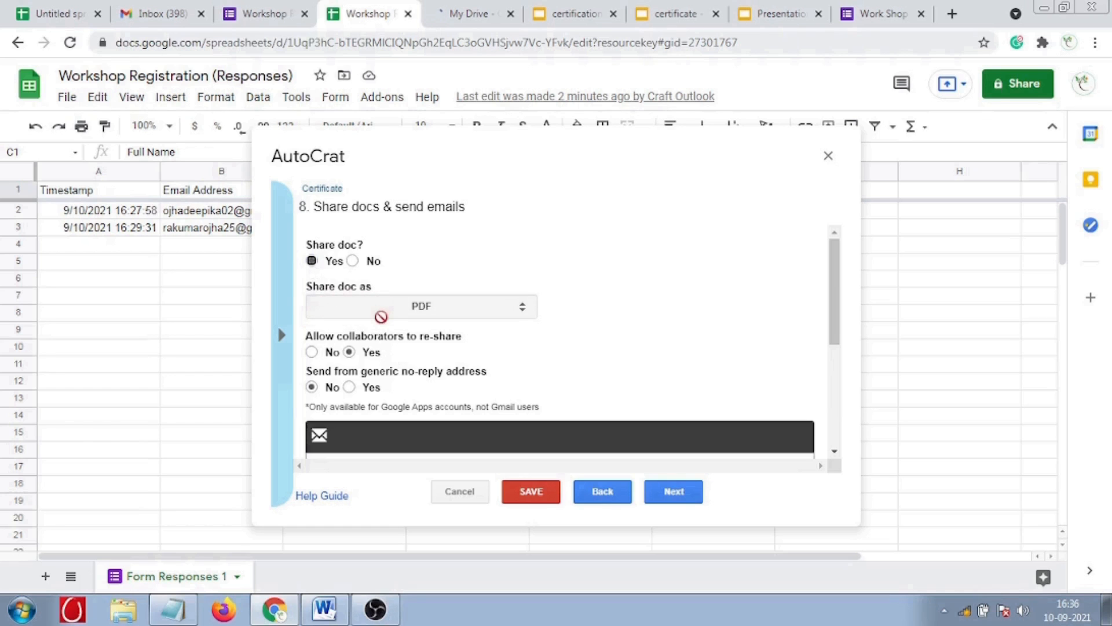
{"action": "scroll", "coordinate": [369, 296], "scroll_direction": "down", "scroll_amount": 1}
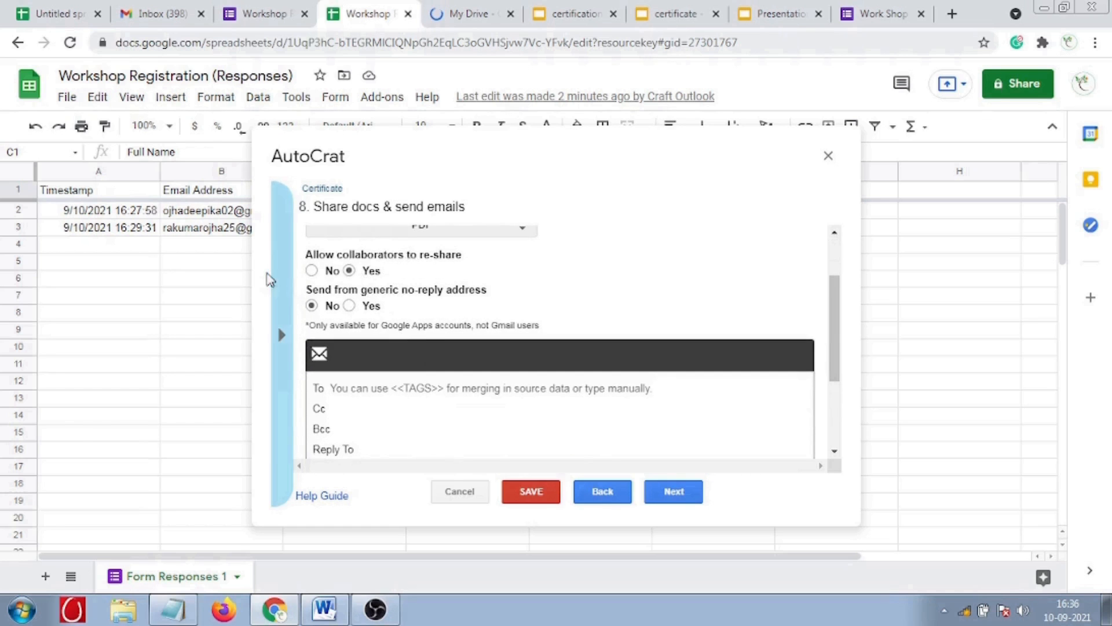
{"action": "left_click", "coordinate": [311, 271]}
{"action": "scroll", "coordinate": [410, 380], "scroll_direction": "down", "scroll_amount": 2}
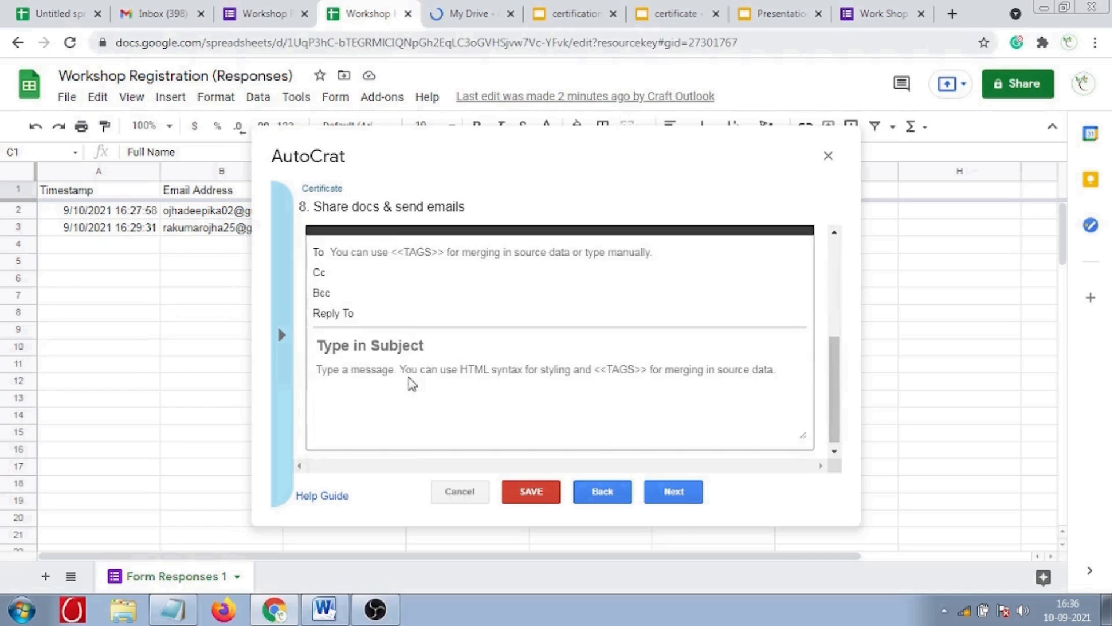
- Address the email to <<Email Address>> with subject 'Certificate of Participation'
{"action": "left_click", "coordinate": [337, 249]}
{"action": "left_click", "coordinate": [283, 336]}
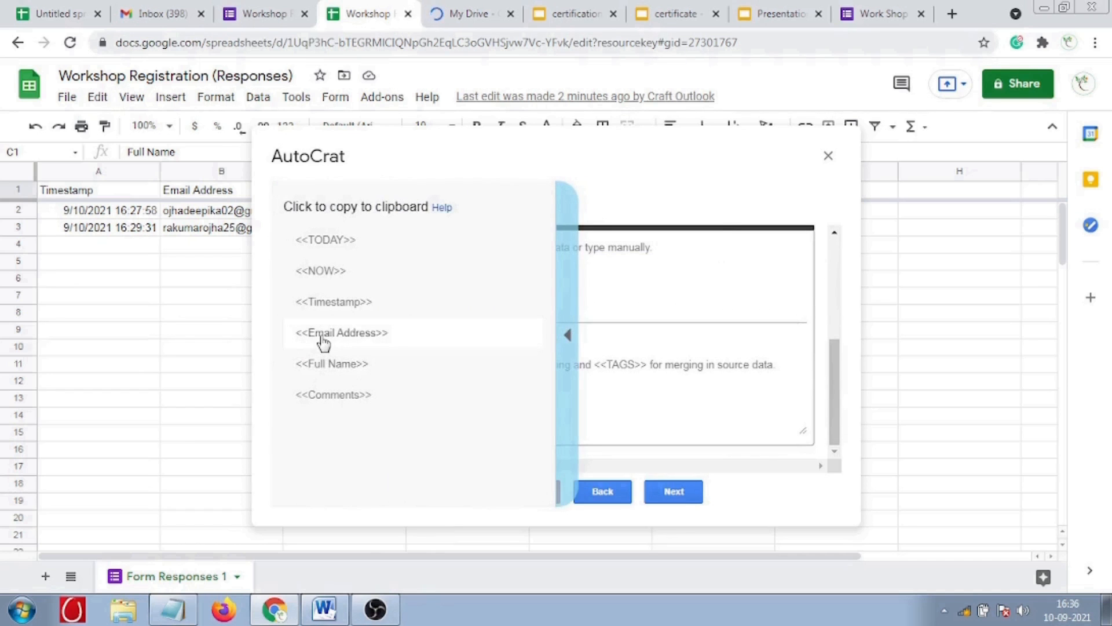
{"action": "left_click", "coordinate": [323, 342]}
{"action": "left_click", "coordinate": [351, 245]}
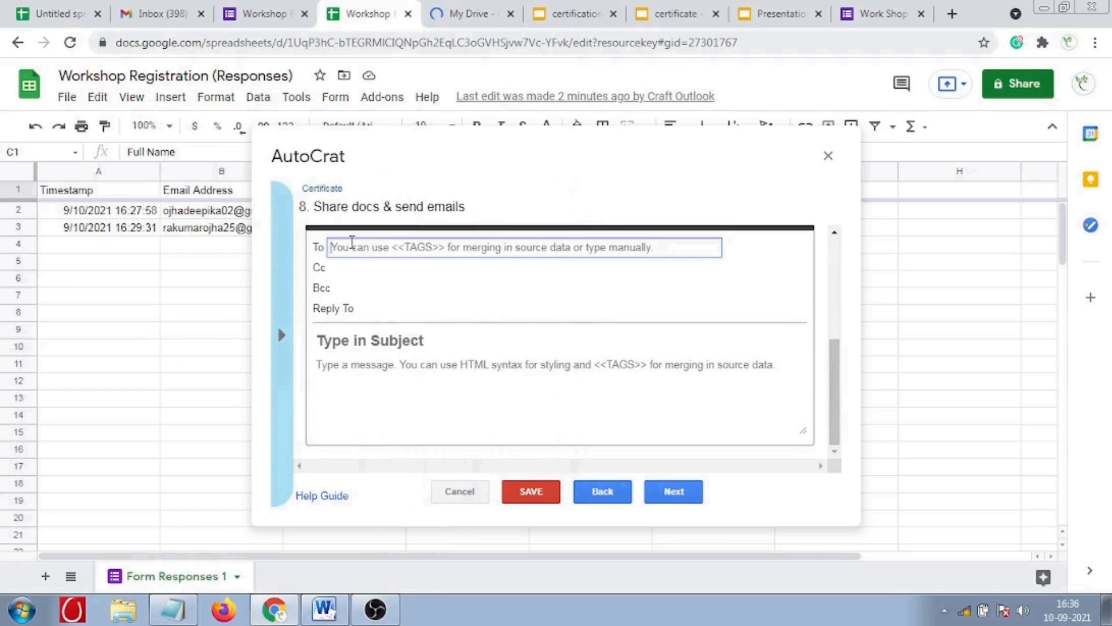
{"action": "type", "text": "<<Email Address>>"}
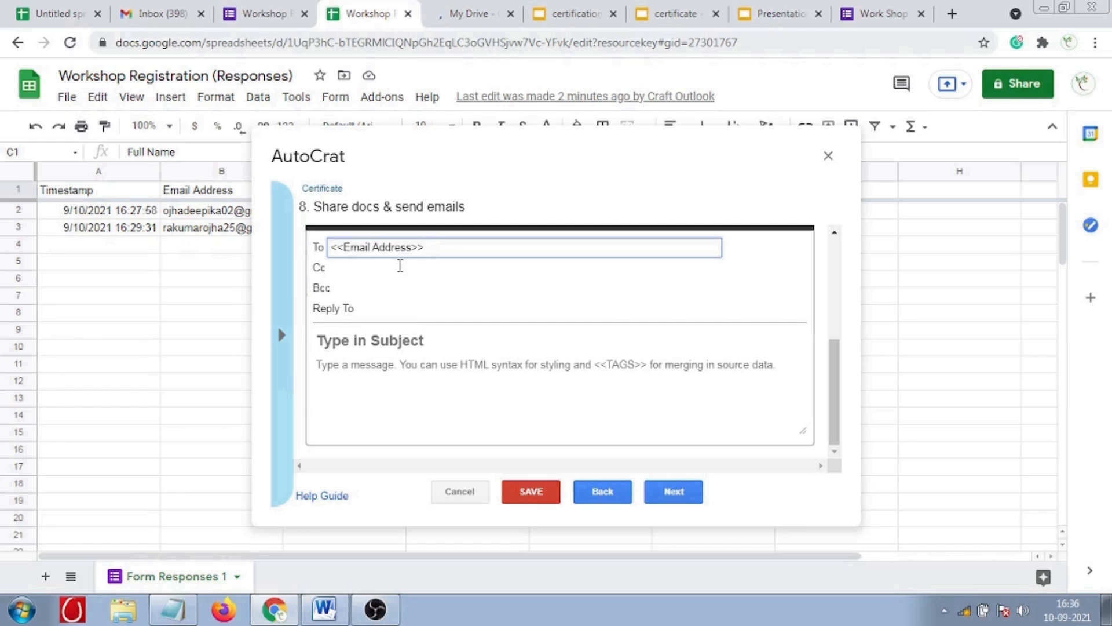
{"action": "left_click", "coordinate": [338, 269]}
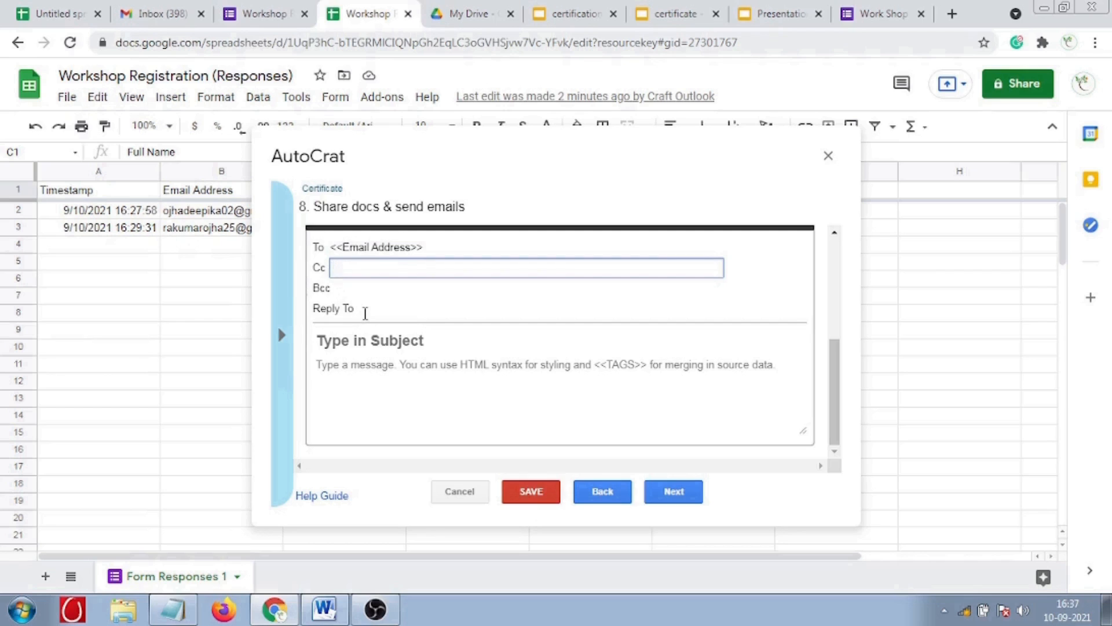
{"action": "left_click", "coordinate": [364, 312]}
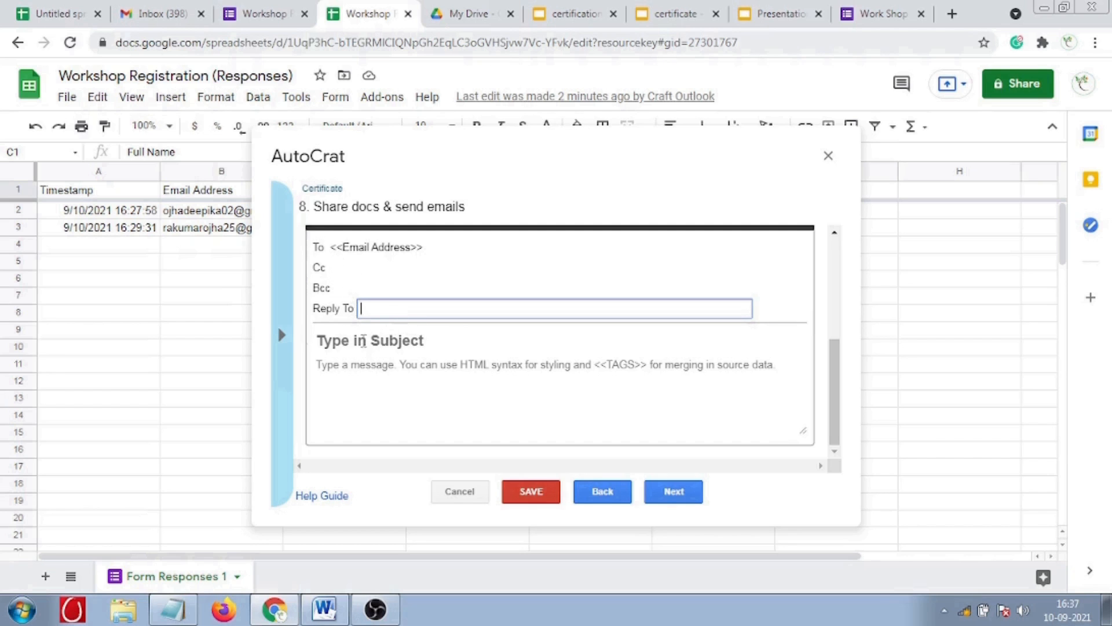
{"action": "left_click", "coordinate": [360, 336]}
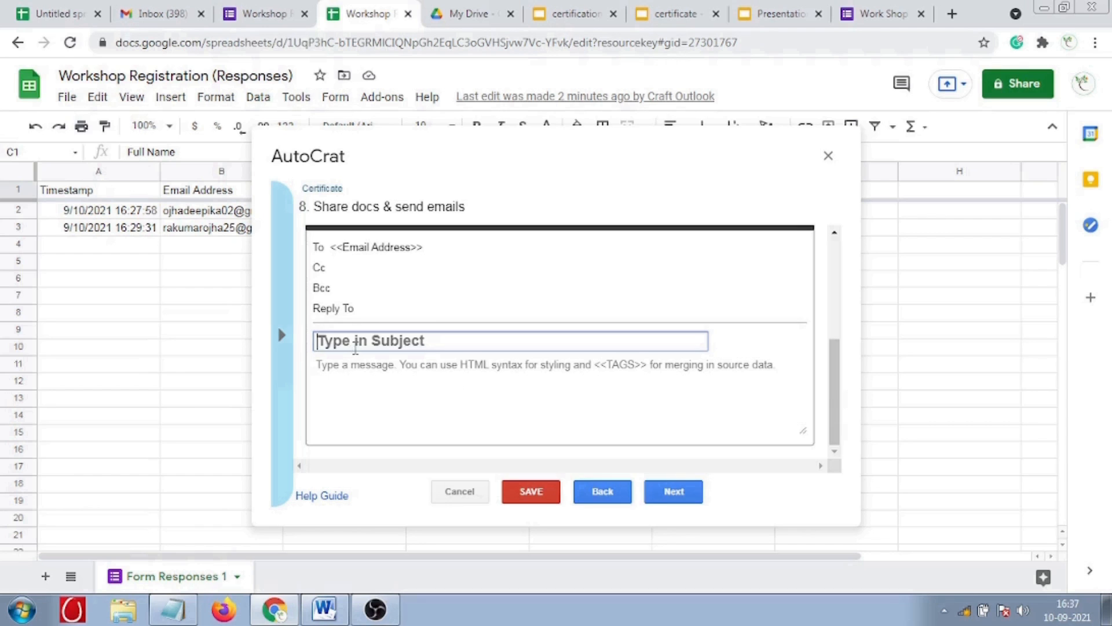
{"action": "type", "text": "Certi"}
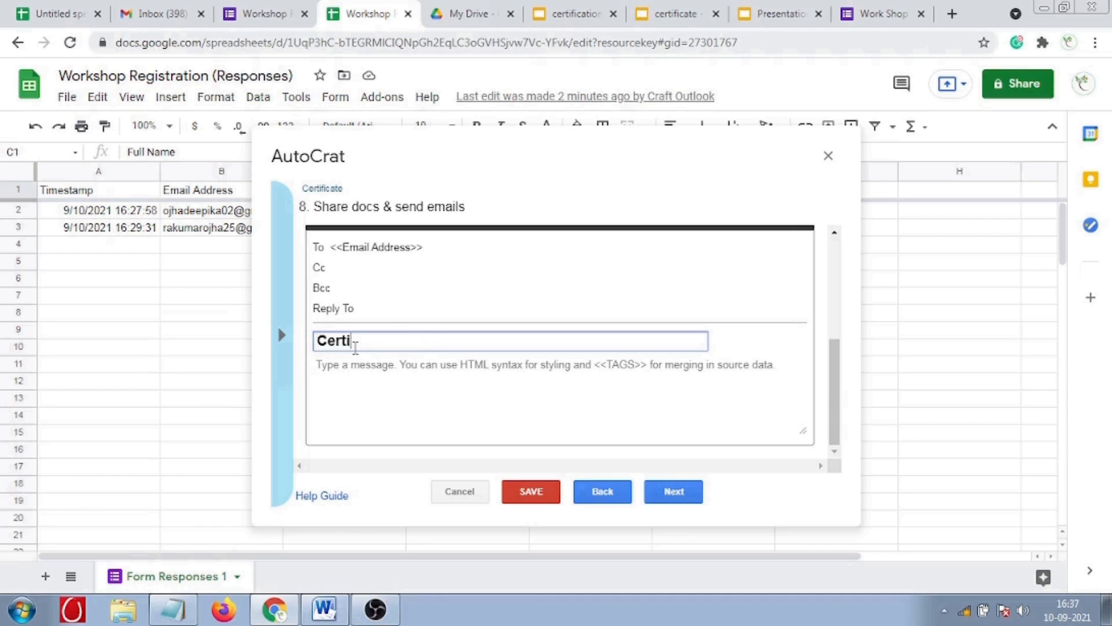
{"action": "type", "text": "ficate of Pa"}
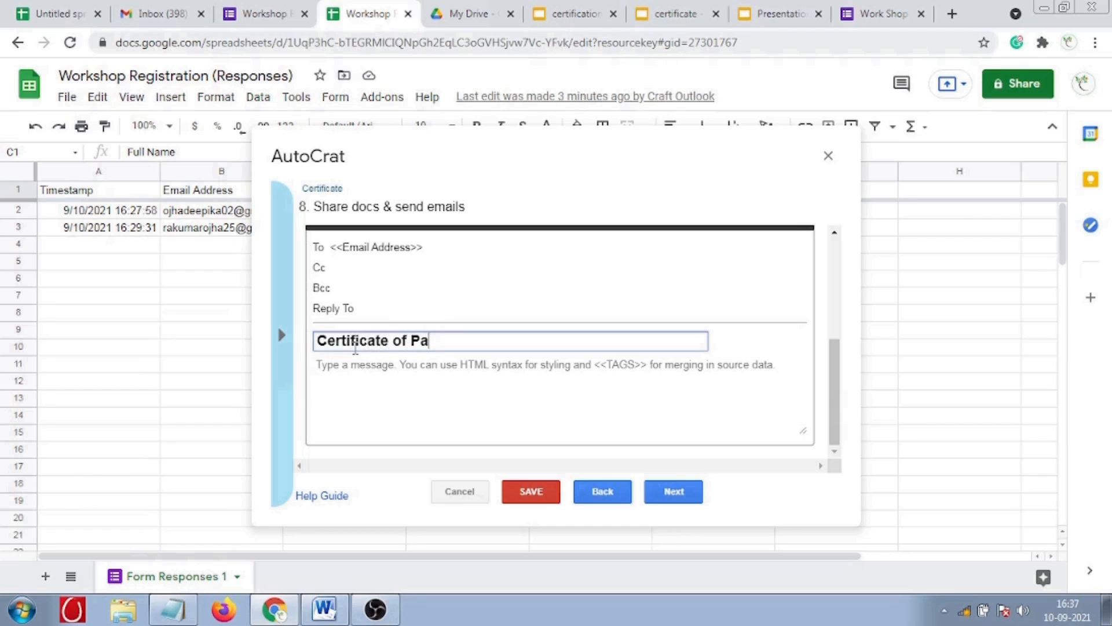
{"action": "type", "text": "rticipation"}
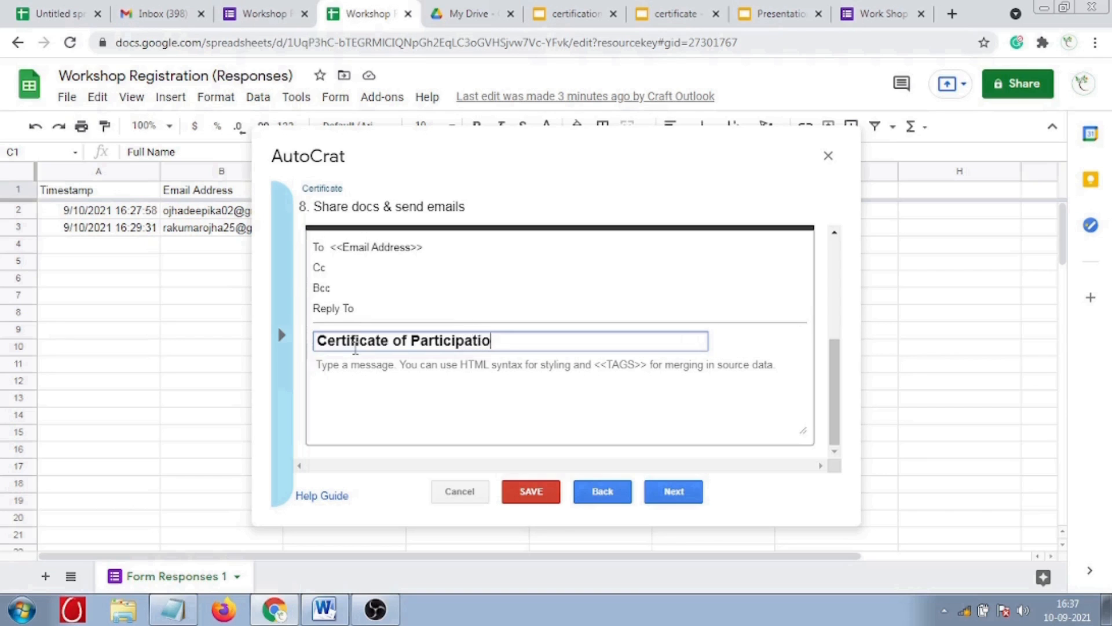
{"action": "left_click", "coordinate": [355, 369]}
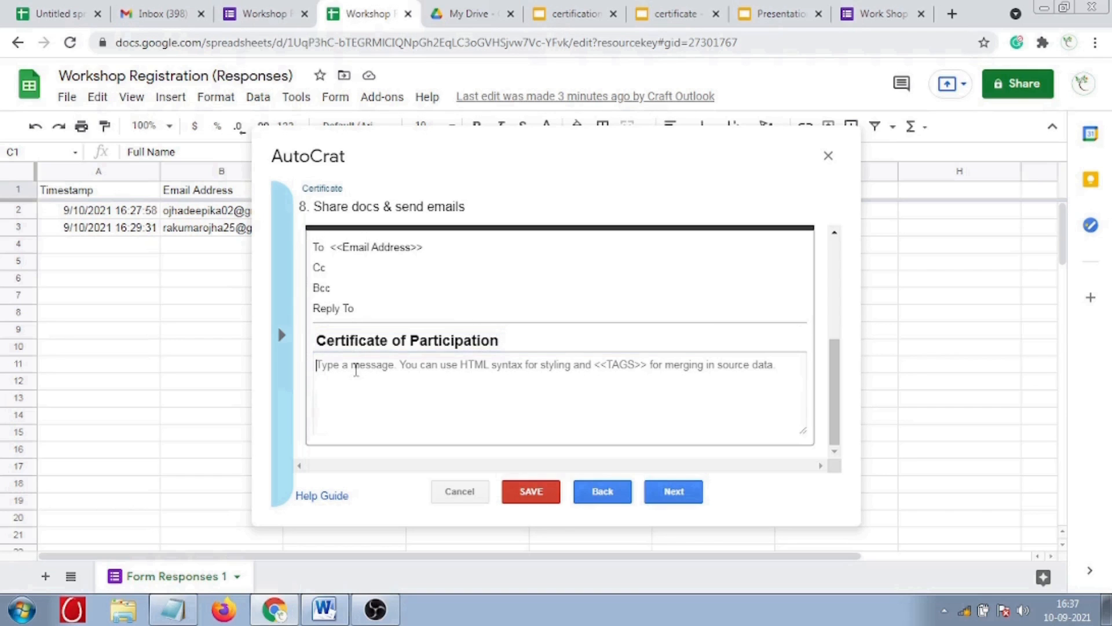
- Begin the email message with 'Dear Participant,'
{"action": "type", "text": "H"}
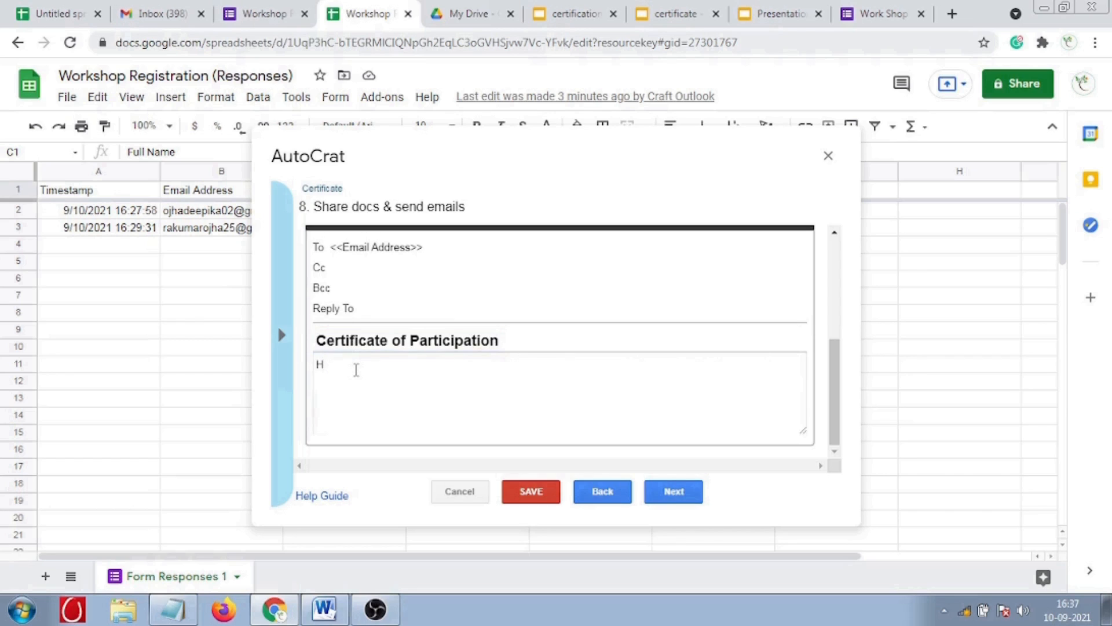
{"action": "key", "text": "BackSpace"}
{"action": "type", "text": "DEar"}
{"action": "key", "text": "BackSpace"}
{"action": "key", "text": "BackSpace"}
{"action": "key", "text": "BackSpace"}
{"action": "type", "text": "ear Participa"}
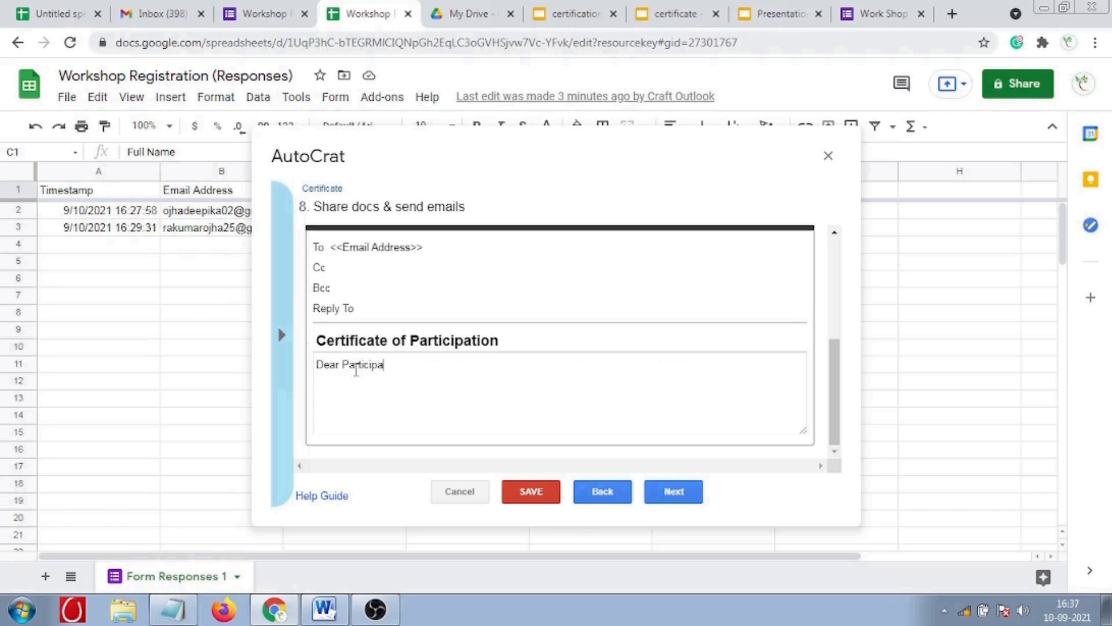
{"action": "type", "text": "nt,"}
- Add the line 'Thanks for Registering and attending the Workshop' on a new line
{"action": "key", "text": "Return"}
{"action": "type", "text": "Thanks for REgiste"}
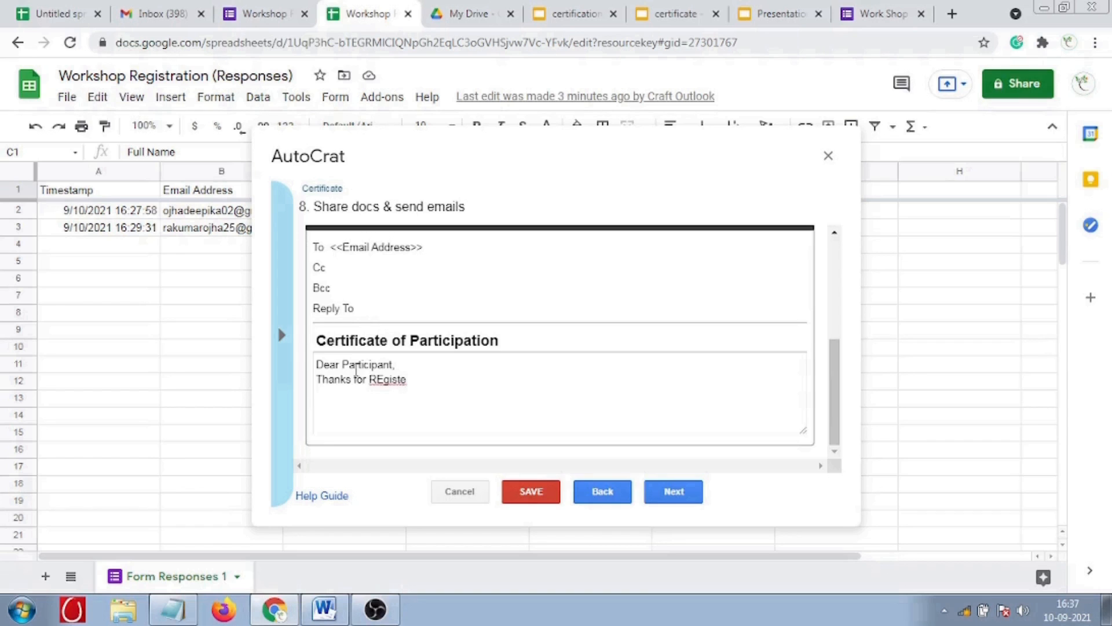
{"action": "type", "text": "ring"}
{"action": "key", "text": "BackSpace"}
{"action": "type", "text": "e"}
{"action": "key", "text": "Right"}
{"action": "key", "text": "Right"}
{"action": "key", "text": "Right"}
{"action": "key", "text": "Right"}
{"action": "key", "text": "Right"}
{"action": "key", "text": "End"}
{"action": "type", "text": "in Worksgop"}
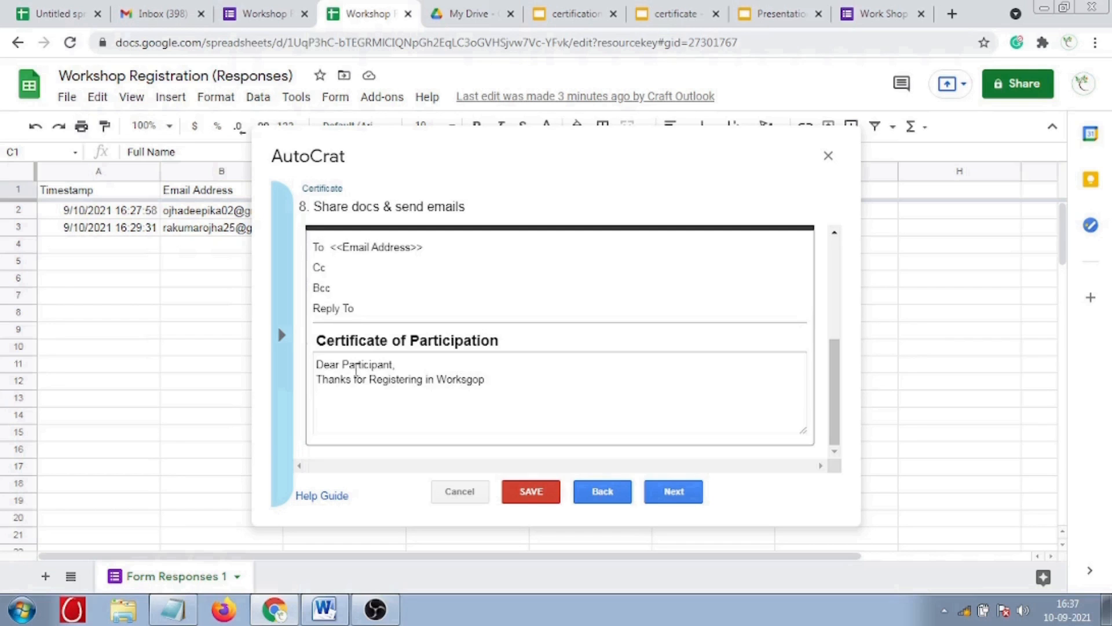
{"action": "key", "text": "BackSpace"}
{"action": "type", "text": "hop"}
{"action": "key", "text": "BackSpace"}
{"action": "key", "text": "BackSpace"}
{"action": "key", "text": "BackSpace"}
{"action": "key", "text": "BackSpace"}
{"action": "type", "text": "hop"}
{"action": "left_click", "coordinate": [424, 380]}
{"action": "type", "text": "and"}
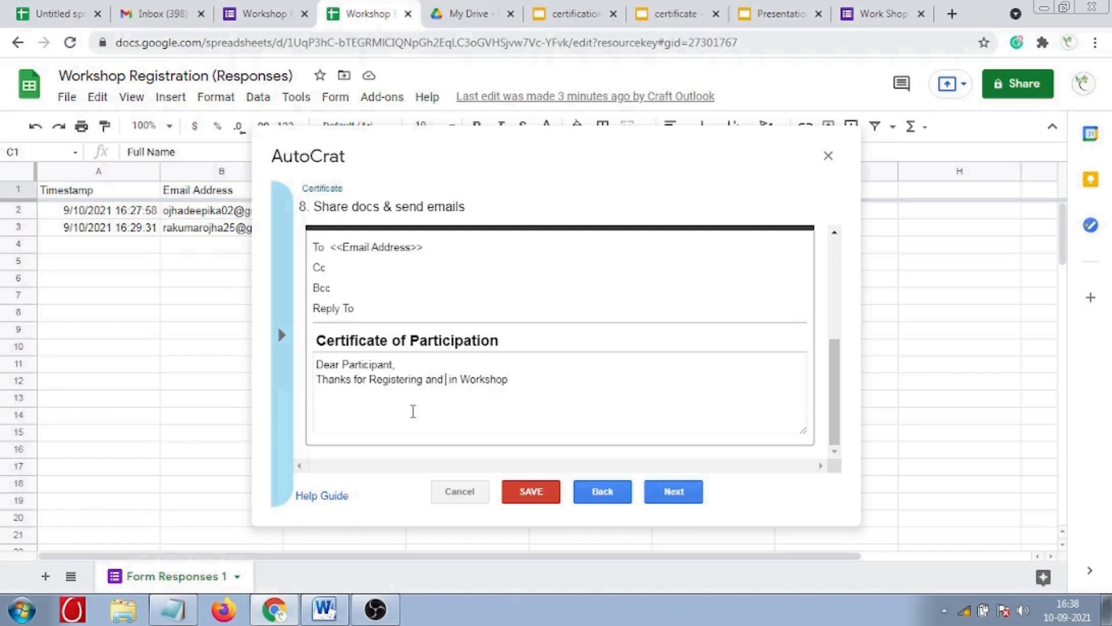
{"action": "type", "text": " attending"}
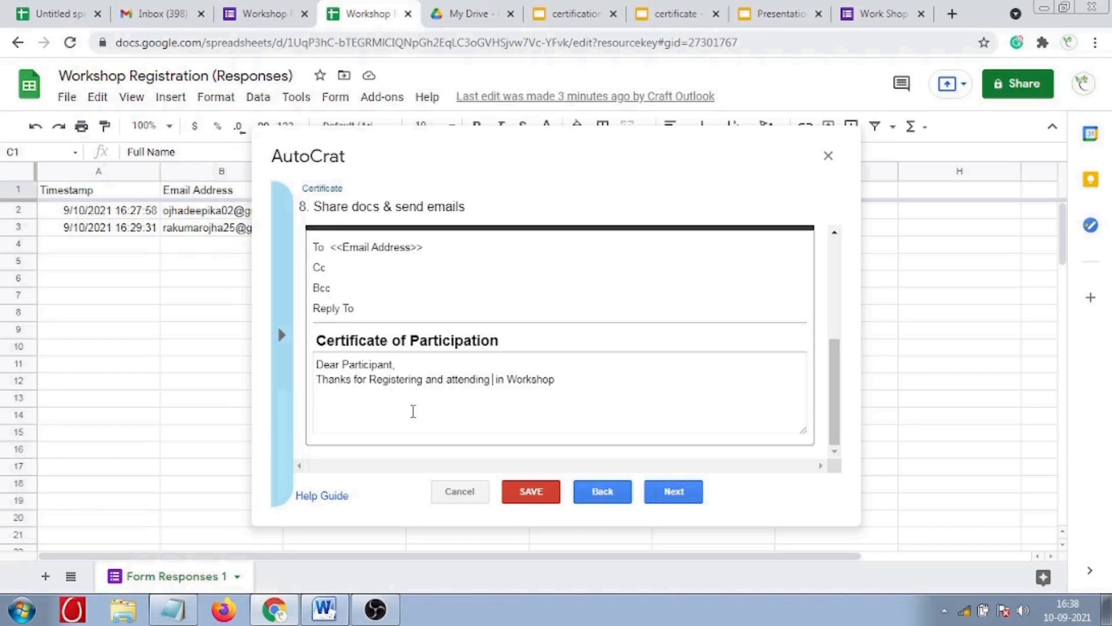
{"action": "key", "text": "BackSpace"}
{"action": "key", "text": "BackSpace"}
{"action": "type", "text": "the"}
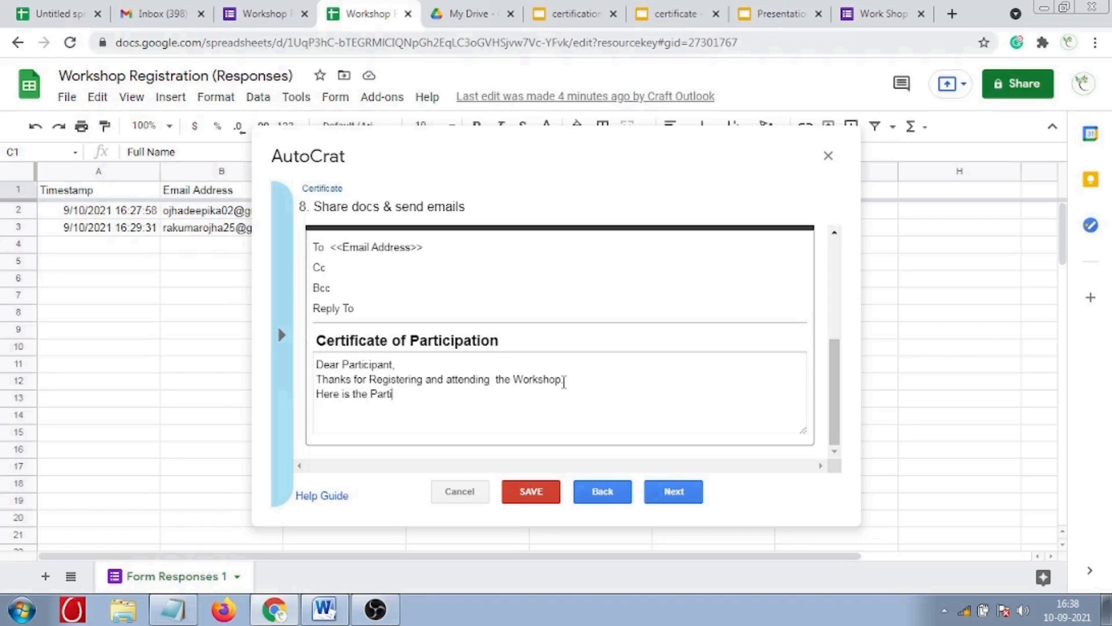
- Close the message with 'Here is the Participation Certificate', 'Thanks & Regards', sender's name and 'Craft Outlook.com'
{"action": "type", "text": "cipation Certificate"}
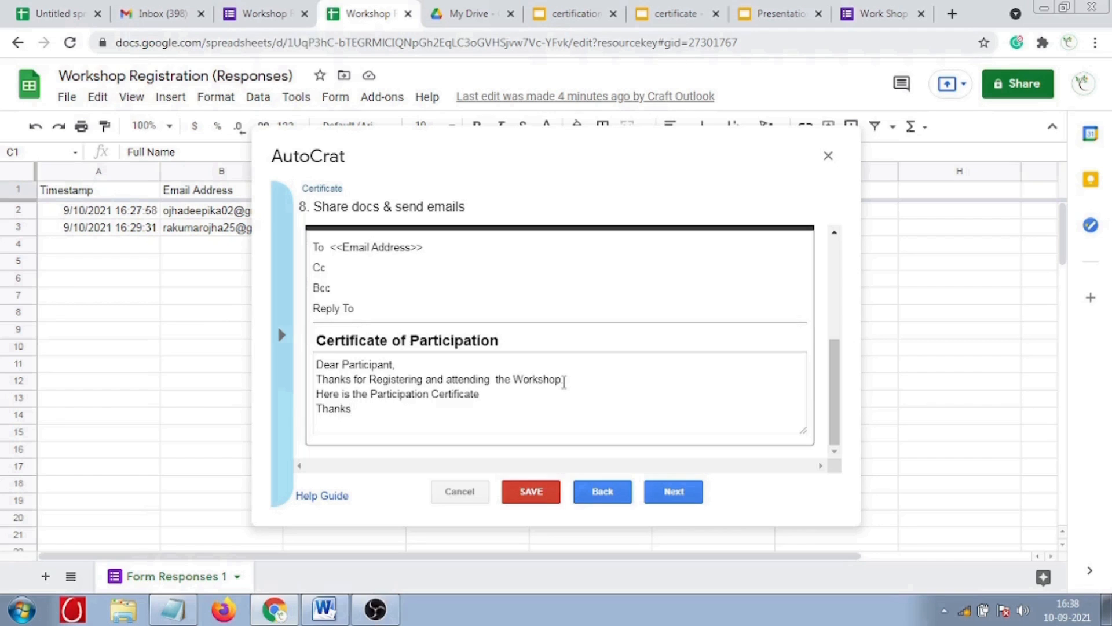
{"action": "type", "text": "Regards "}
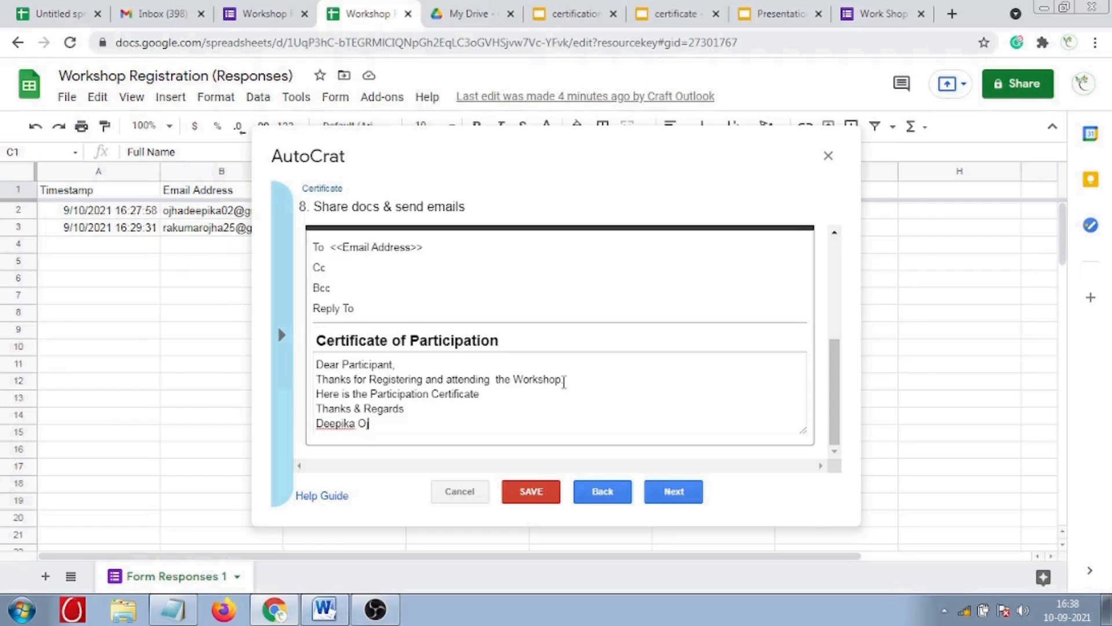
{"action": "key", "text": "Return"}
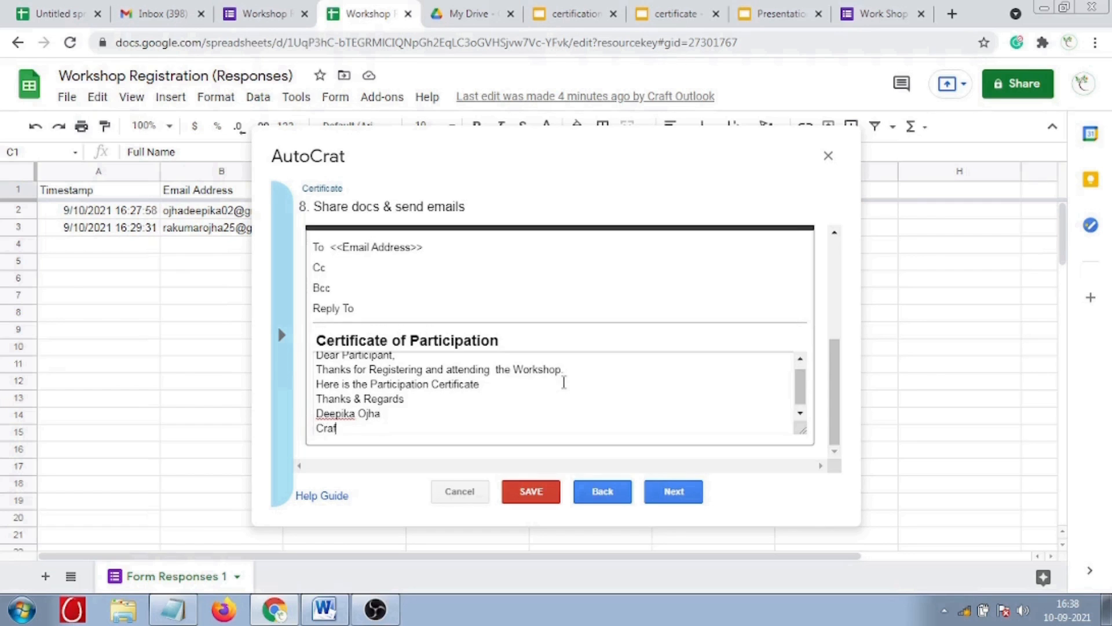
{"action": "type", "text": "Craft Outlook.com"}
{"action": "scroll", "coordinate": [522, 414], "scroll_direction": "up", "scroll_amount": 1}
{"action": "scroll", "coordinate": [521, 414], "scroll_direction": "down", "scroll_amount": 1}
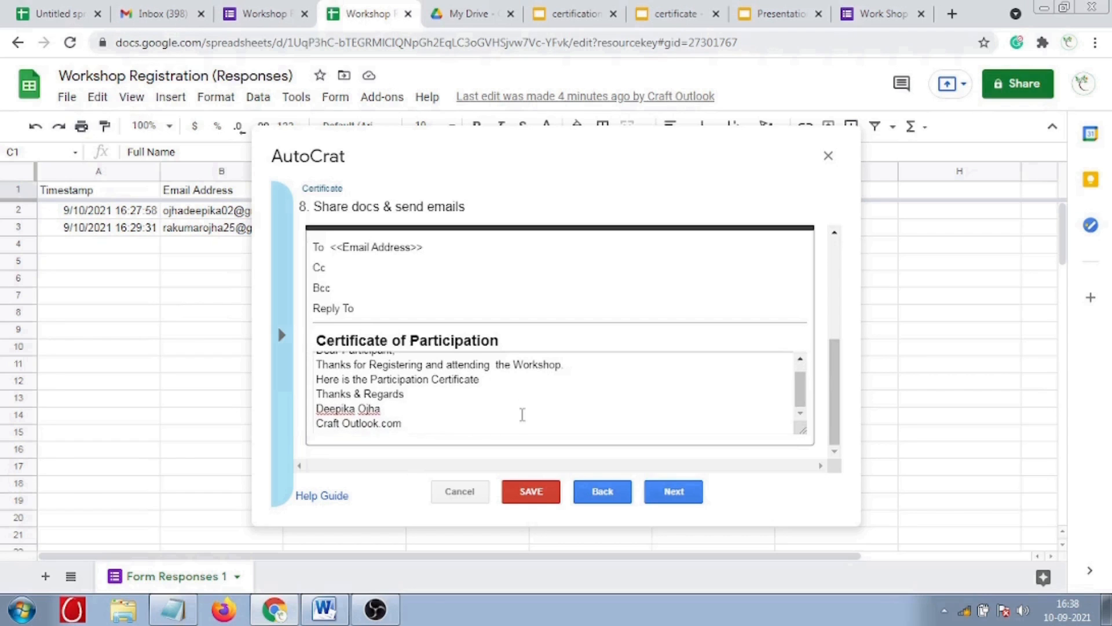
{"action": "left_click", "coordinate": [674, 492]}
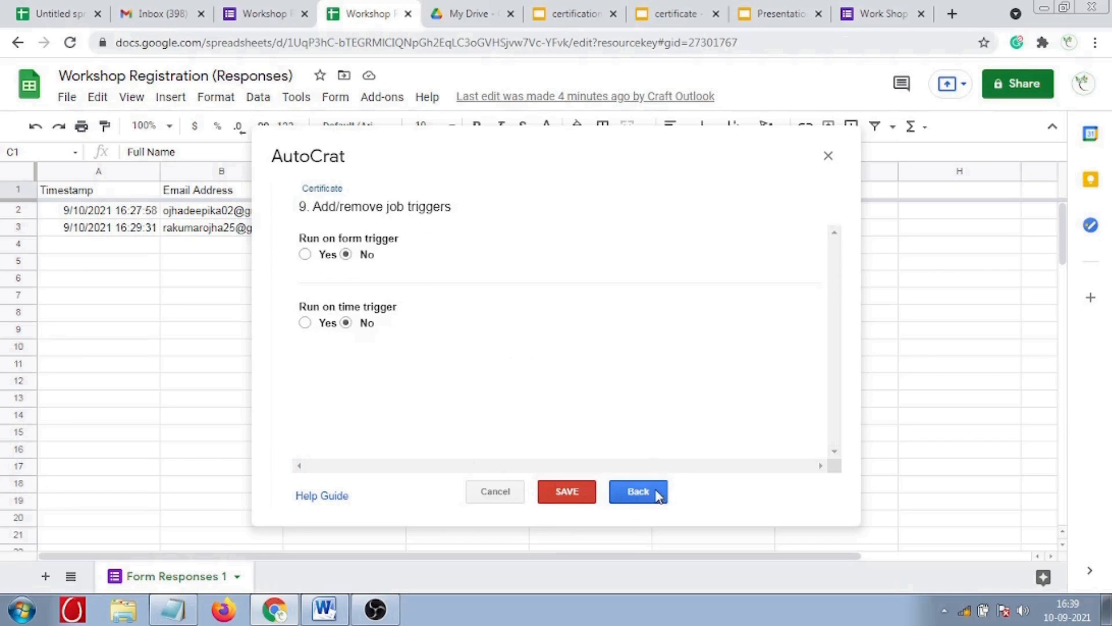
- Save the Certificate job and run it to generate both respondents' certificates
{"action": "left_click", "coordinate": [575, 491]}
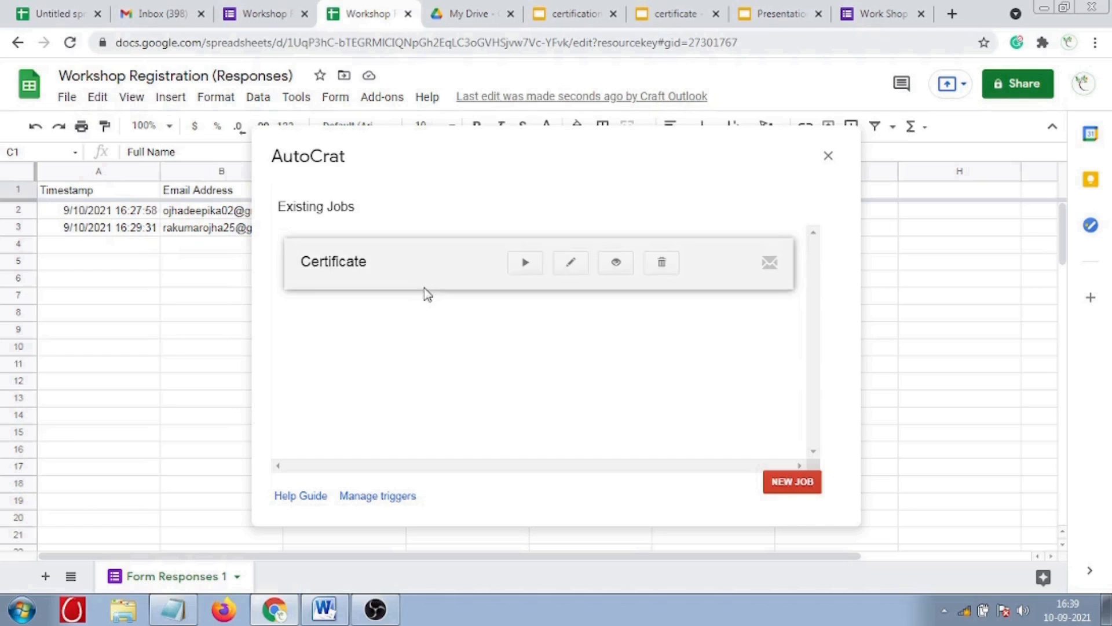
{"action": "left_click", "coordinate": [524, 263]}
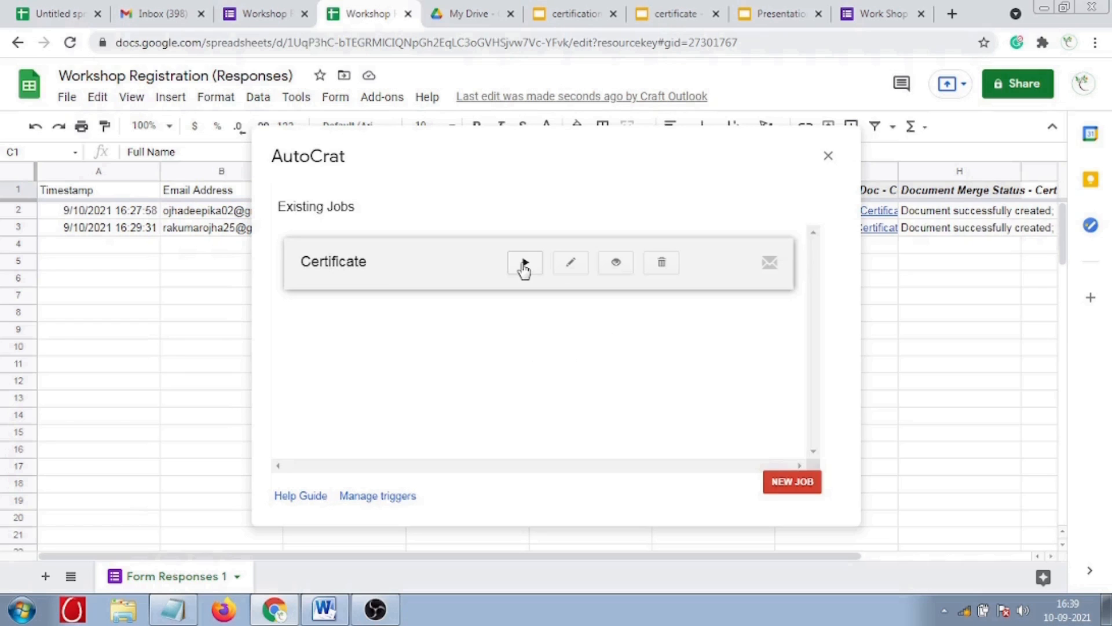
- Close AutoCrat and open the first respondent's certificate link from column G
{"action": "left_click", "coordinate": [829, 157]}
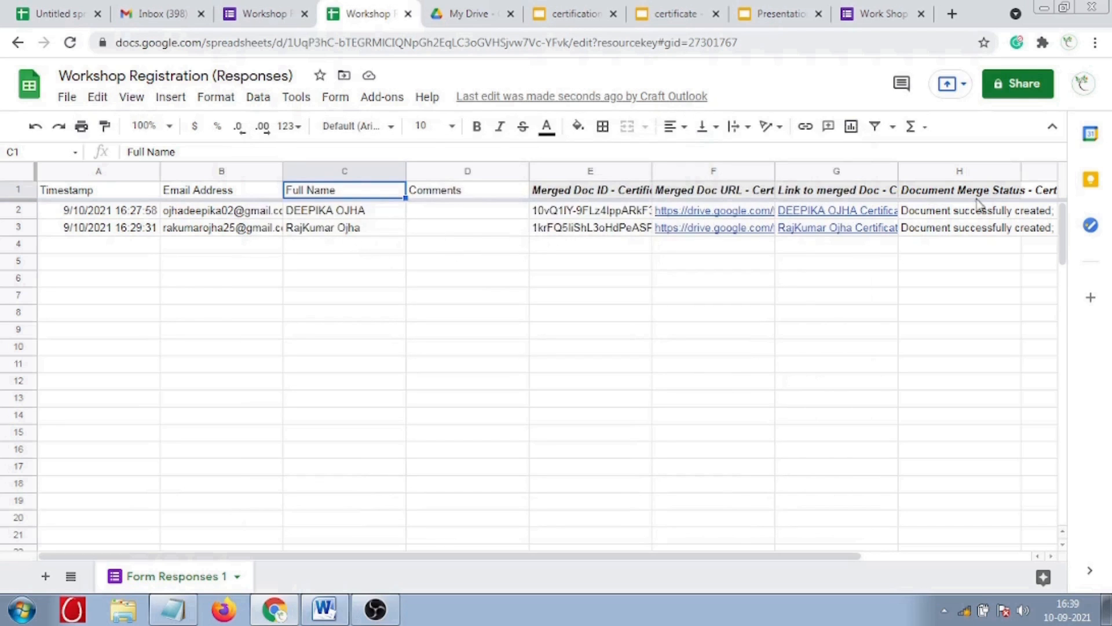
{"action": "left_click_drag", "start_coordinate": [732, 557], "coordinate": [948, 553]}
{"action": "left_click_drag", "start_coordinate": [810, 562], "coordinate": [663, 561]}
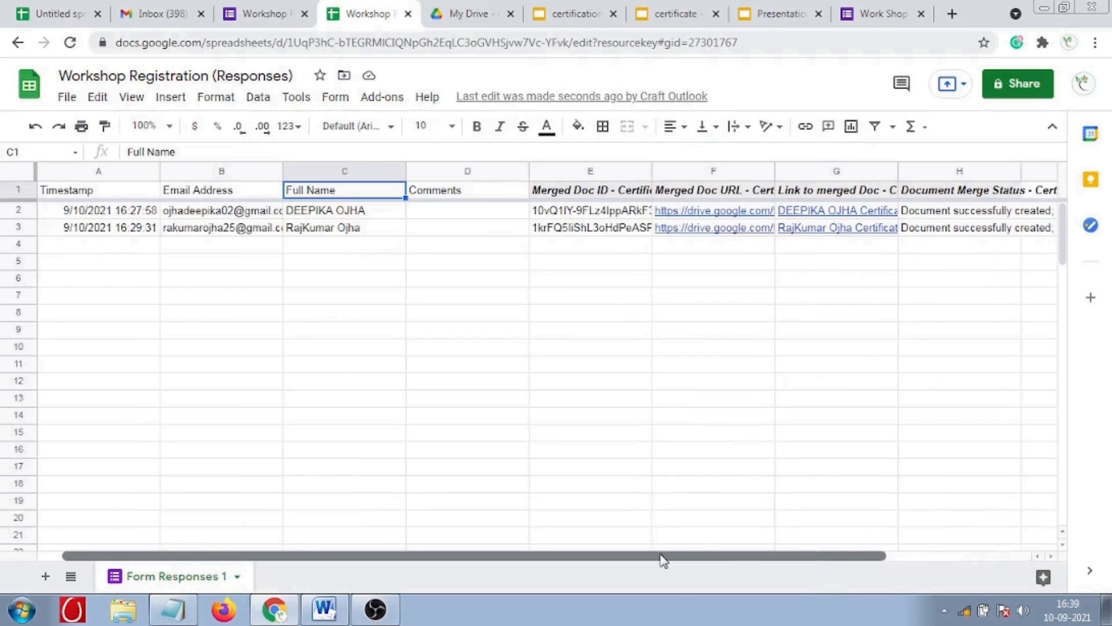
{"action": "mouse_move", "coordinate": [844, 214]}
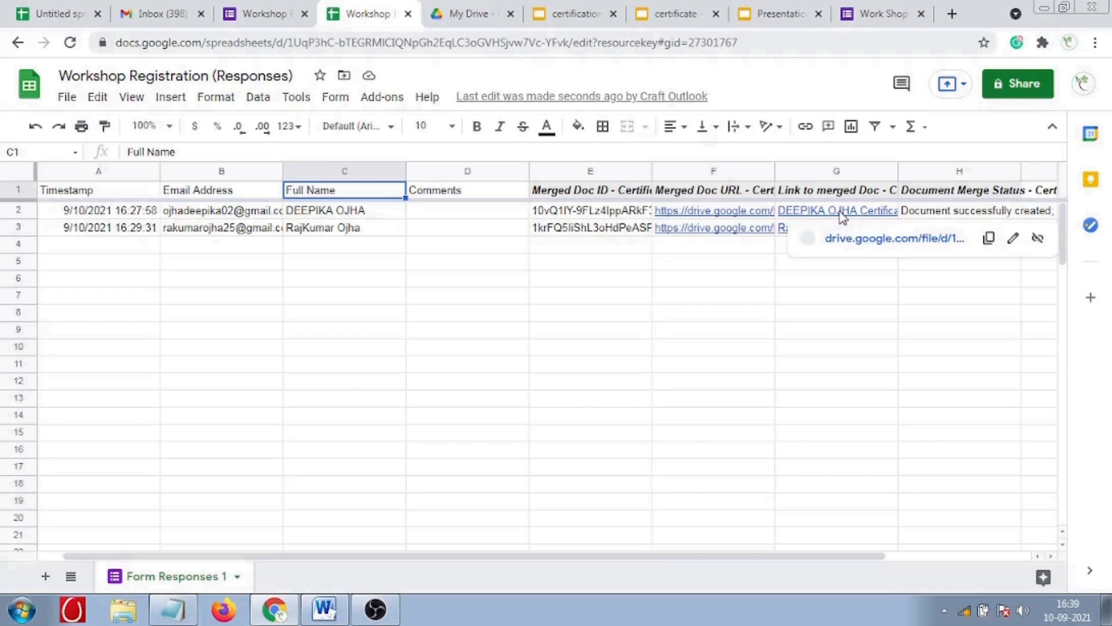
{"action": "left_click", "coordinate": [850, 236]}
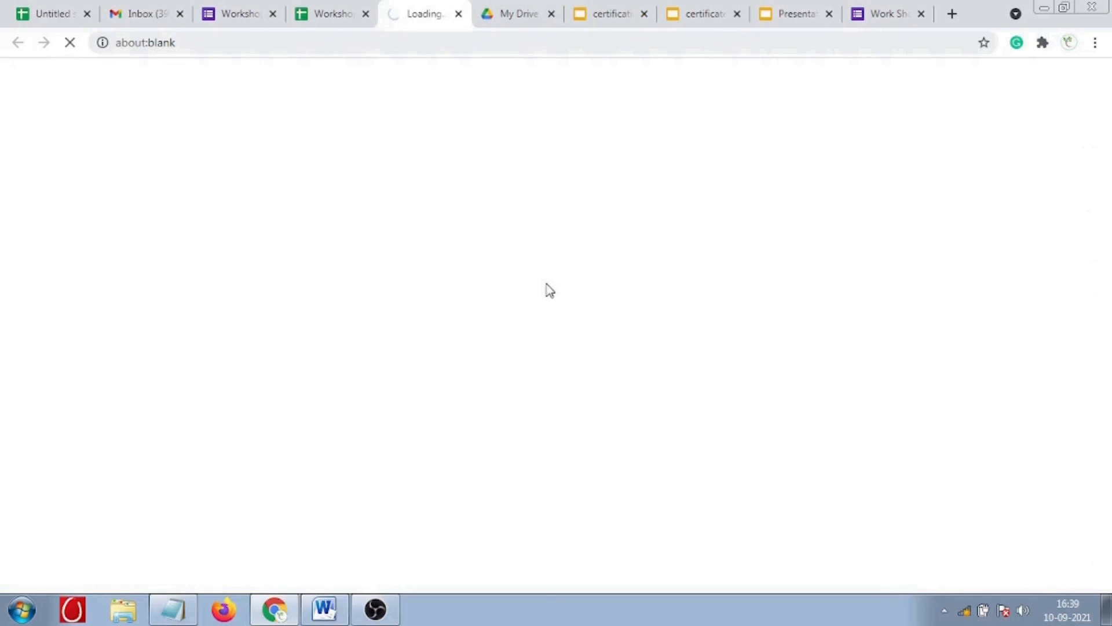
- Open the second certificate, compare both tabs, then select cell B8 for a note
{"action": "left_click", "coordinate": [335, 21]}
{"action": "mouse_move", "coordinate": [796, 233]}
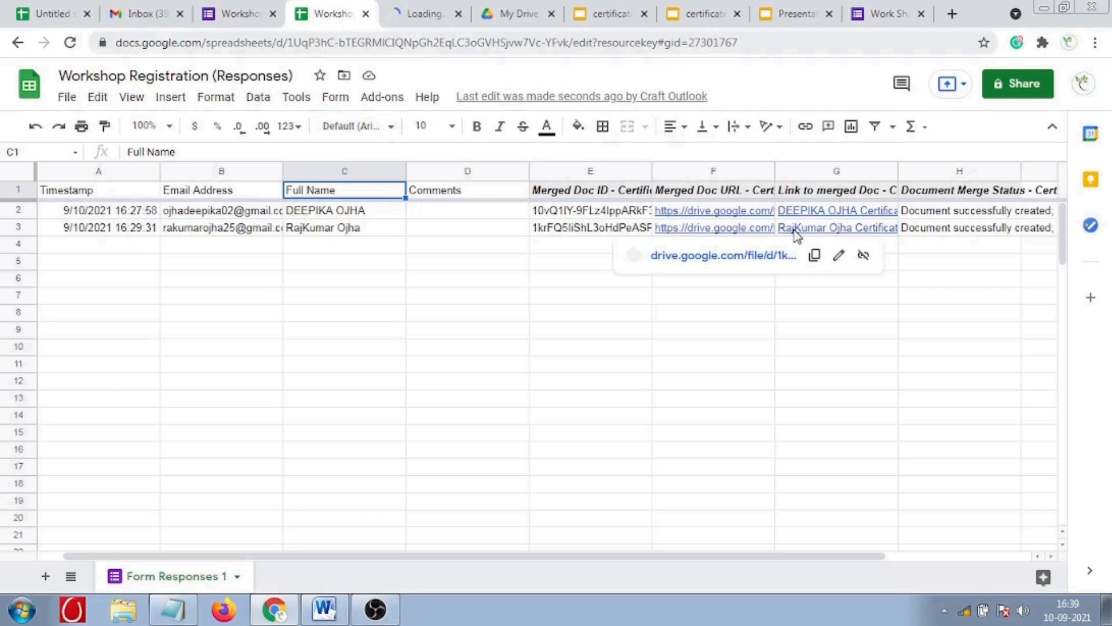
{"action": "left_click", "coordinate": [784, 256]}
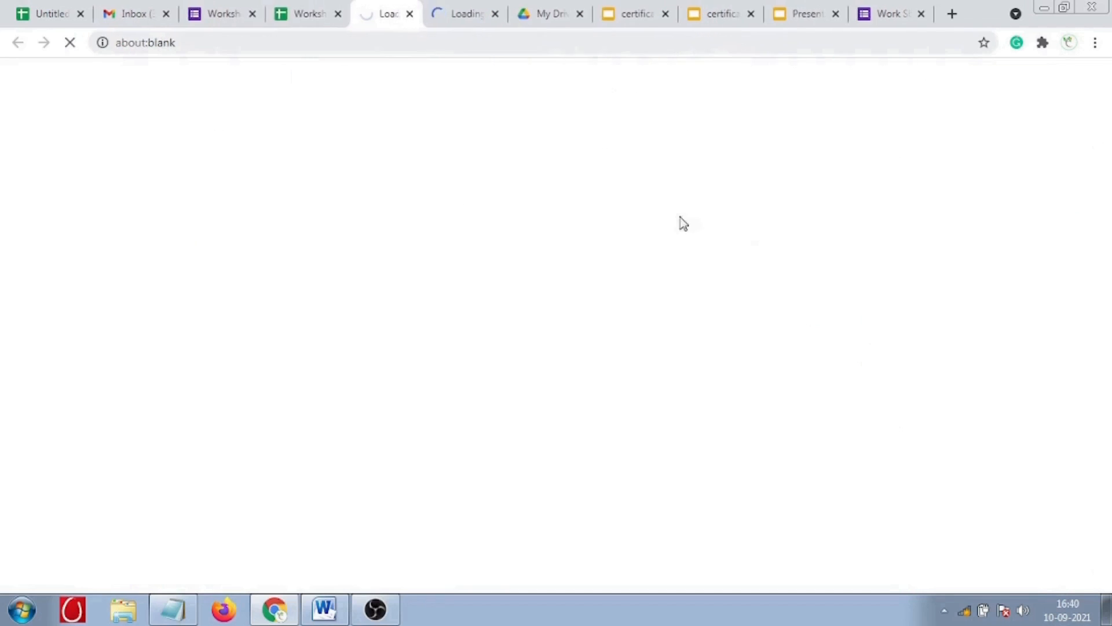
{"action": "left_click", "coordinate": [464, 19]}
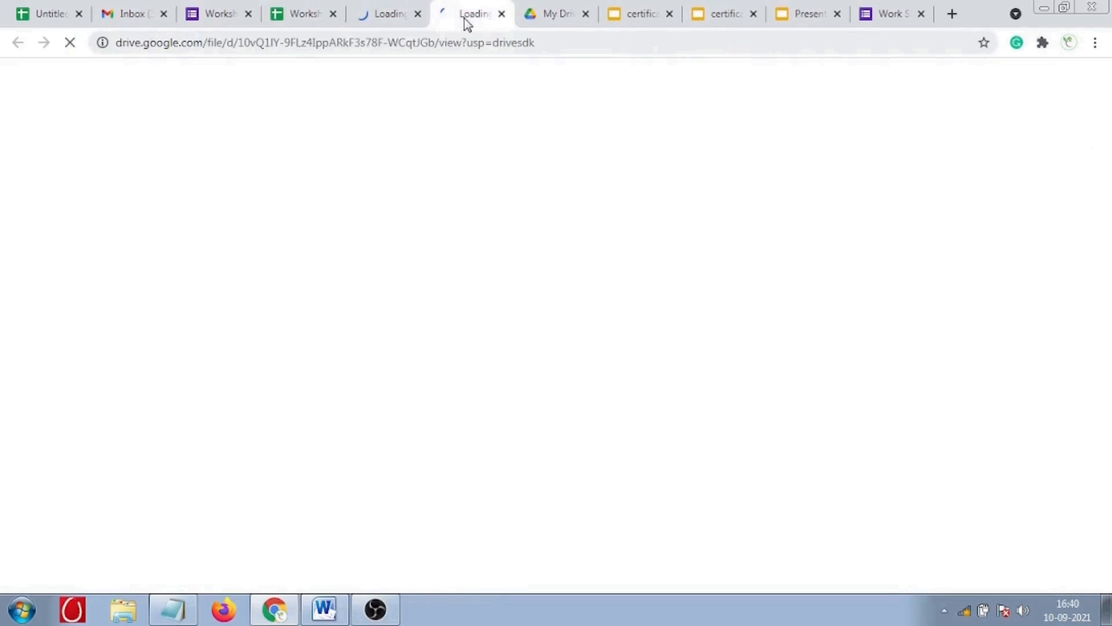
{"action": "left_click", "coordinate": [385, 16]}
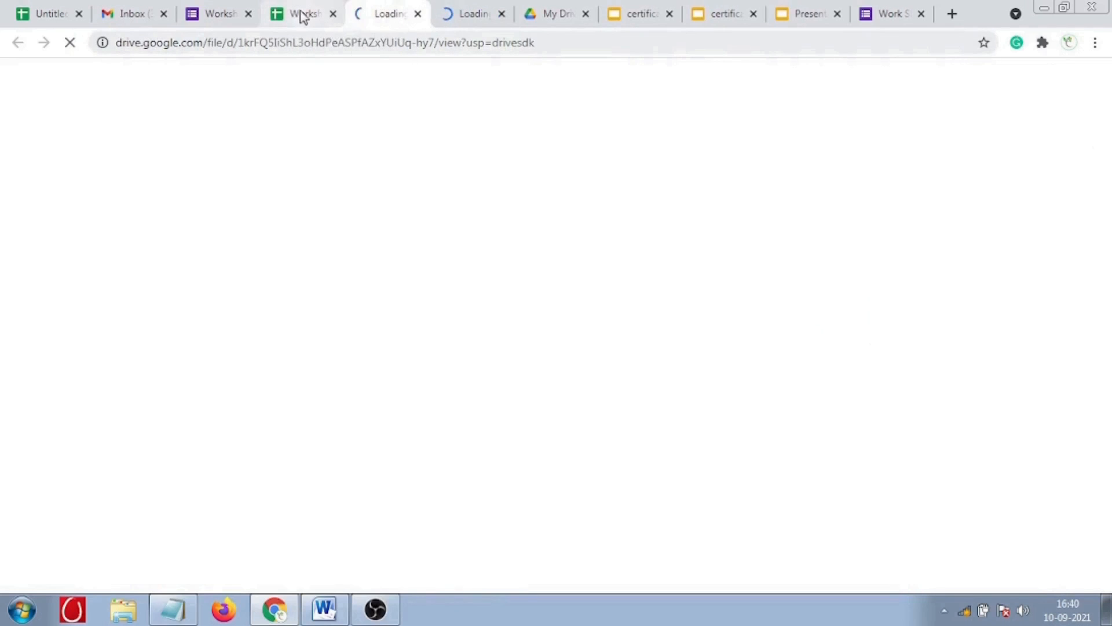
{"action": "left_click", "coordinate": [298, 12]}
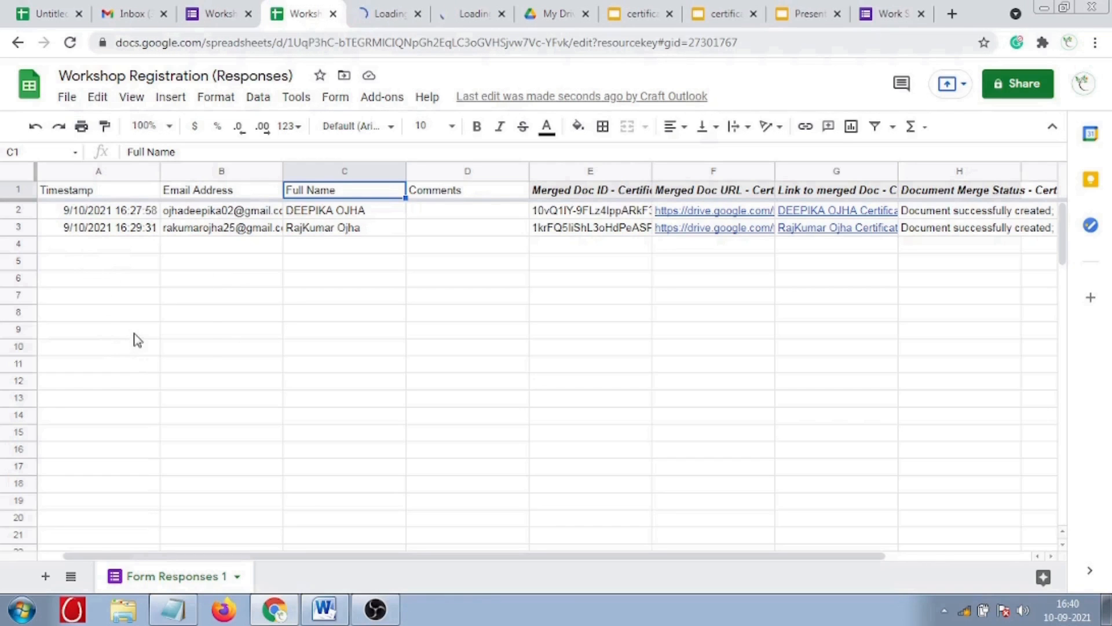
{"action": "left_click", "coordinate": [136, 333]}
{"action": "left_click", "coordinate": [200, 316]}
- Enter the note 'You can Add any number of Participants' in B8, then view a generated certificate PDF
{"action": "type", "text": "You can Add any "}
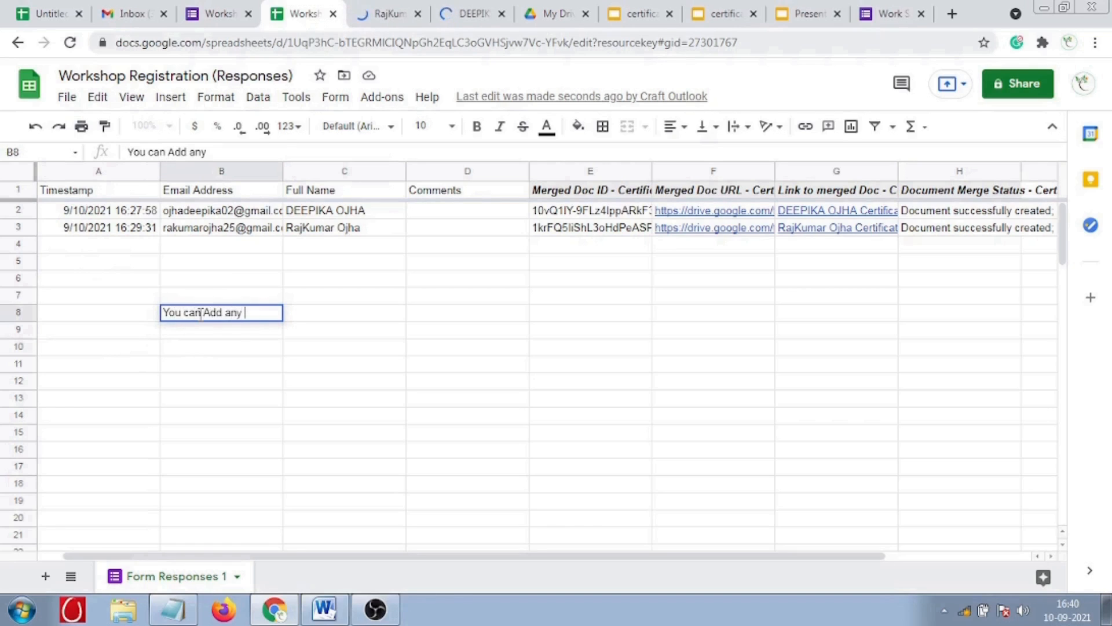
{"action": "type", "text": "number of Participants"}
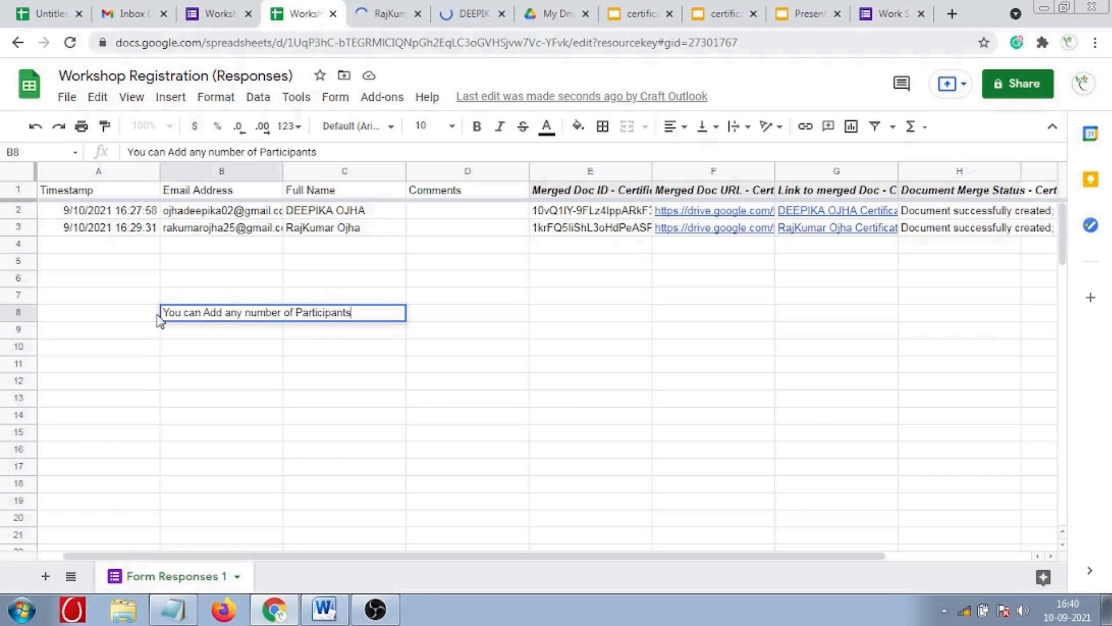
{"action": "left_click_drag", "start_coordinate": [163, 312], "coordinate": [360, 314]}
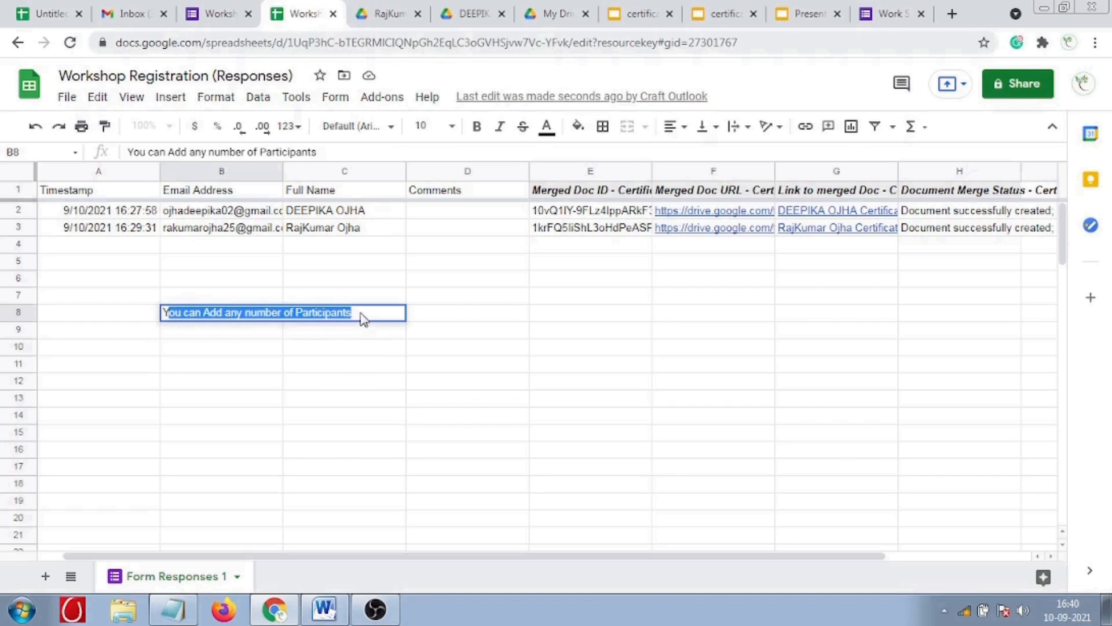
{"action": "key", "text": "Tab"}
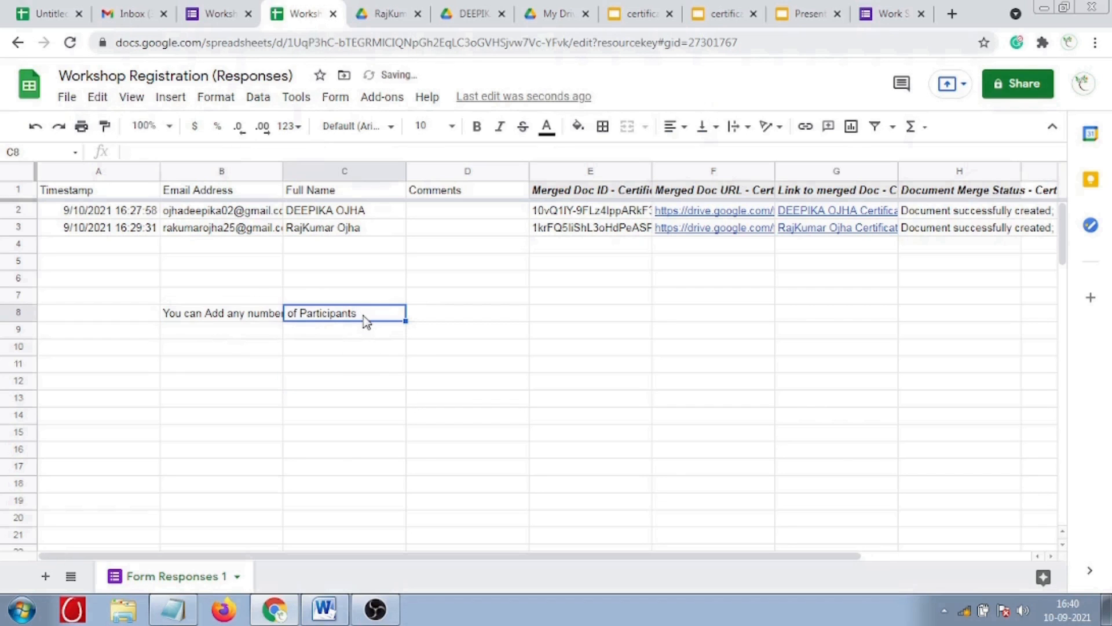
{"action": "left_click", "coordinate": [263, 320]}
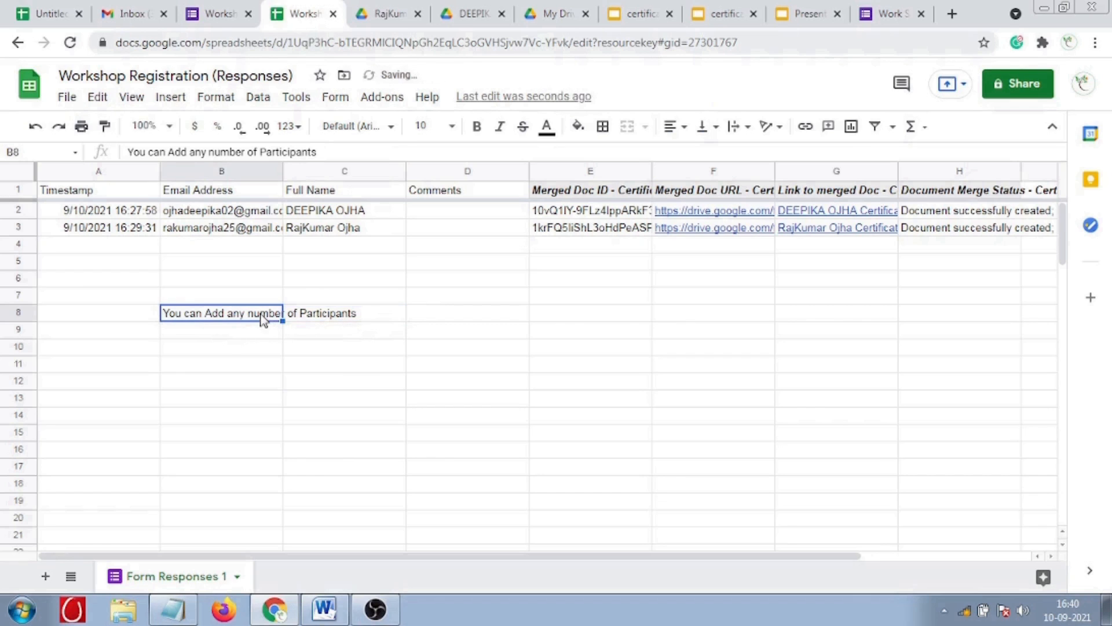
{"action": "left_click", "coordinate": [389, 13]}
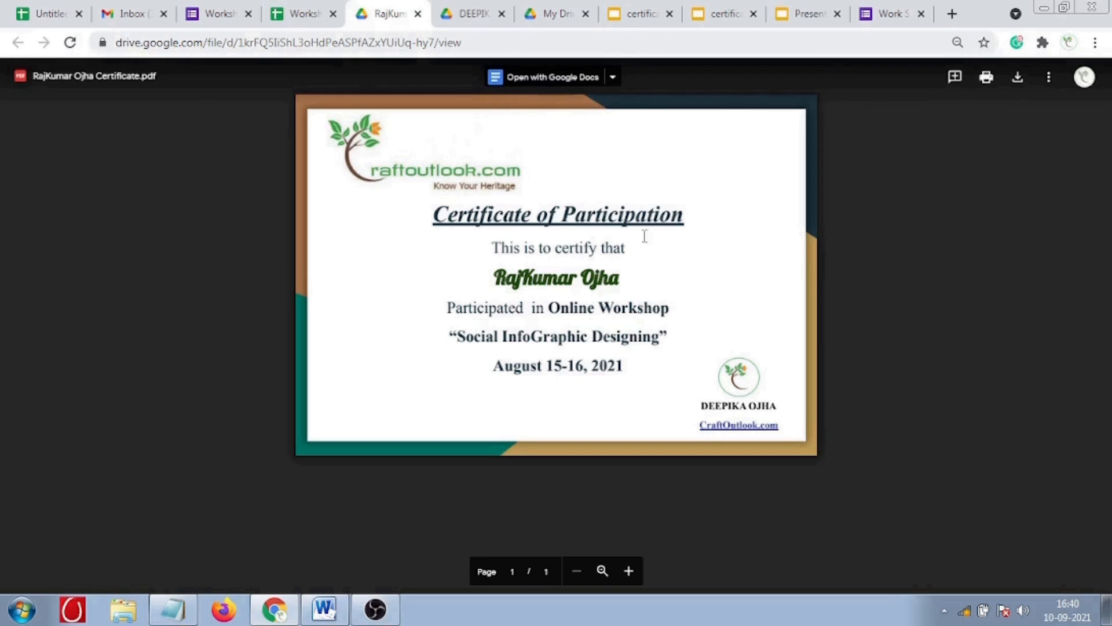
- Check the Slides certificate template against both generated PDFs, highlighting each respondent's merged name
{"action": "left_click", "coordinate": [639, 20]}
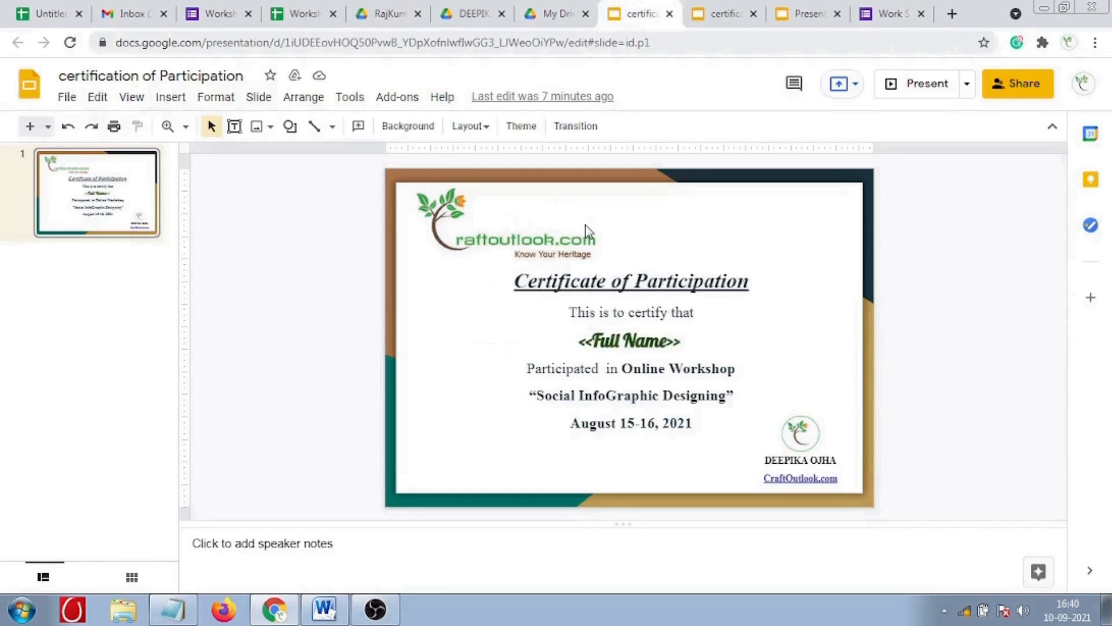
{"action": "left_click", "coordinate": [382, 14]}
{"action": "left_click_drag", "start_coordinate": [495, 279], "coordinate": [603, 284]}
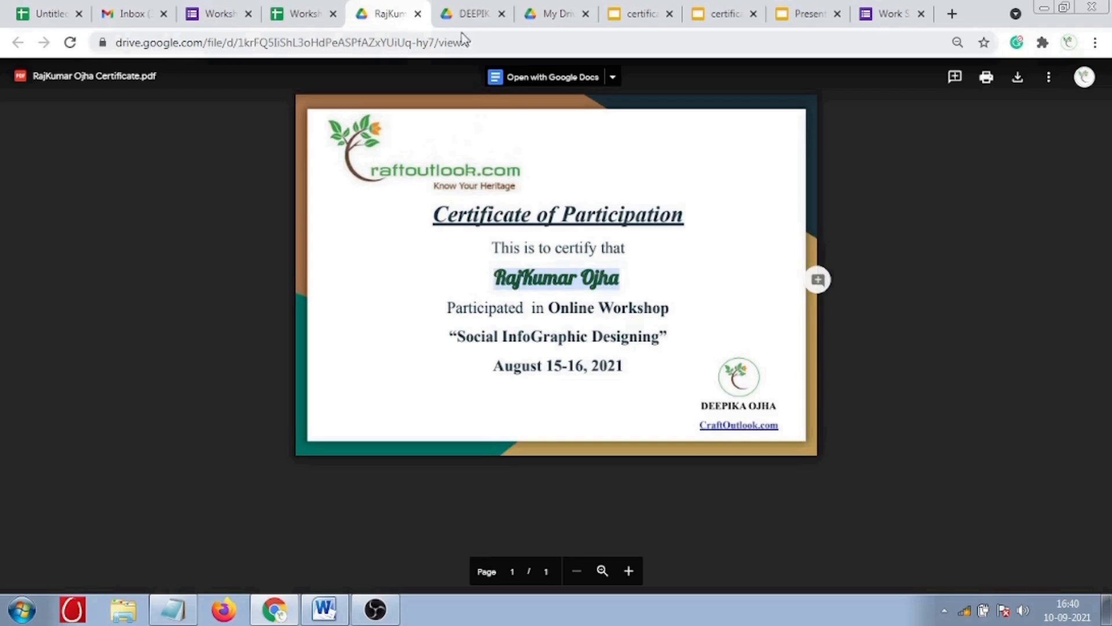
{"action": "left_click", "coordinate": [472, 15]}
{"action": "left_click_drag", "start_coordinate": [493, 280], "coordinate": [616, 277]}
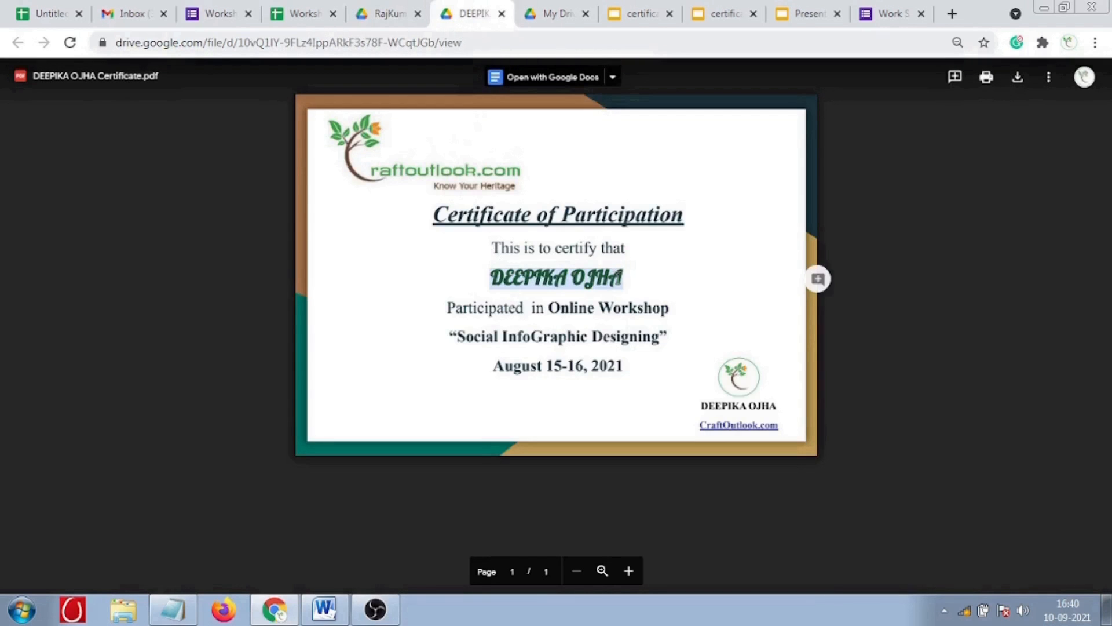